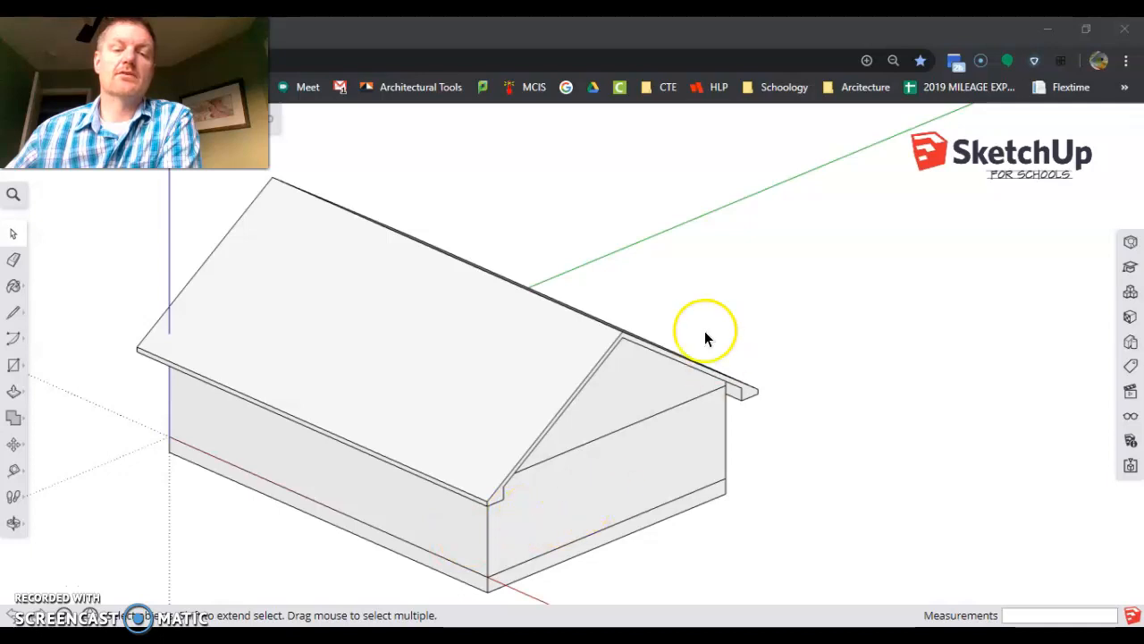
Hide the gable roof by turning off the visibility of the OB_ROOF_GABLE tag.
mouse_move(472, 522)
middle_mouse_down()
mouse_move(861, 217)
mouse_move(1129, 322)
mouse_move(814, 370)
mouse_move(1083, 416)
middle_mouse_up()
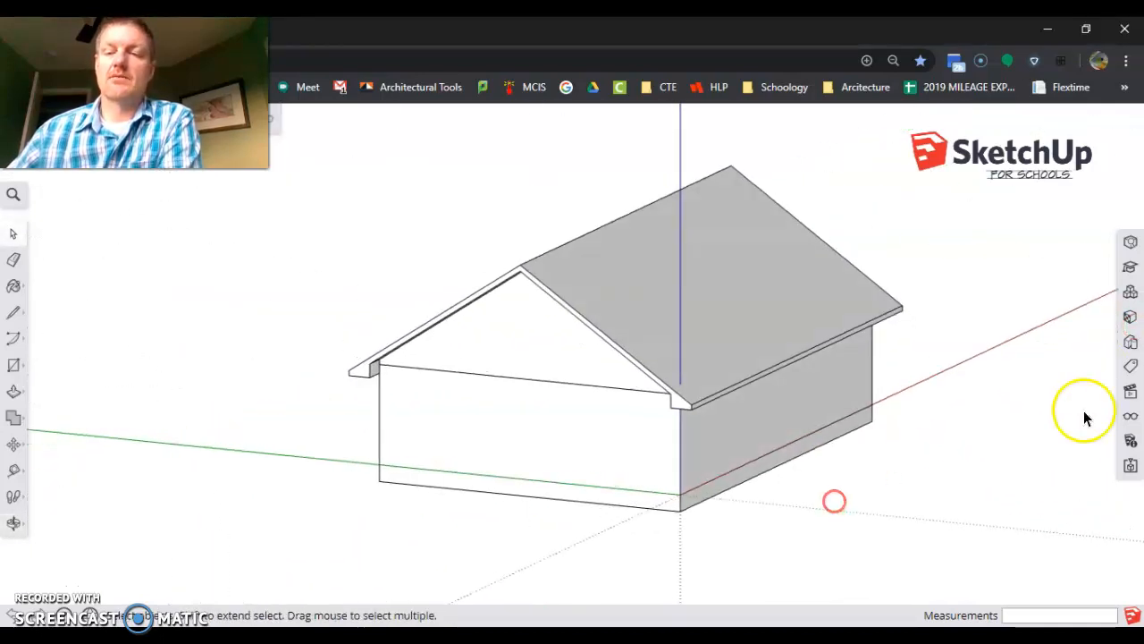
left_click(1131, 365)
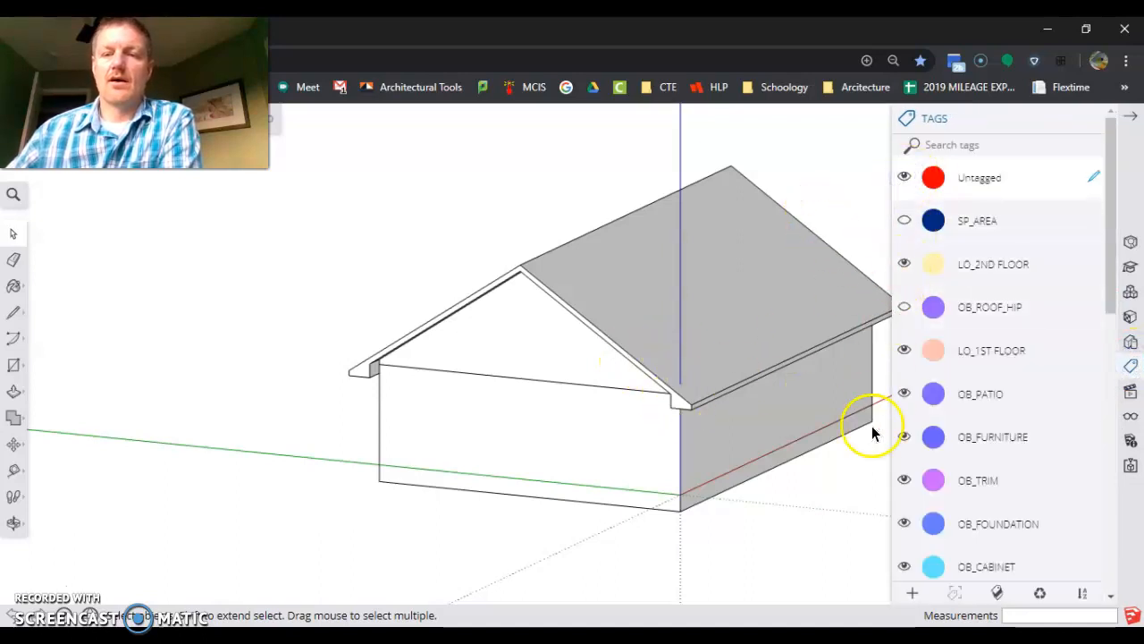
scroll(921, 519, "down", 3)
scroll(933, 465, "down", 5)
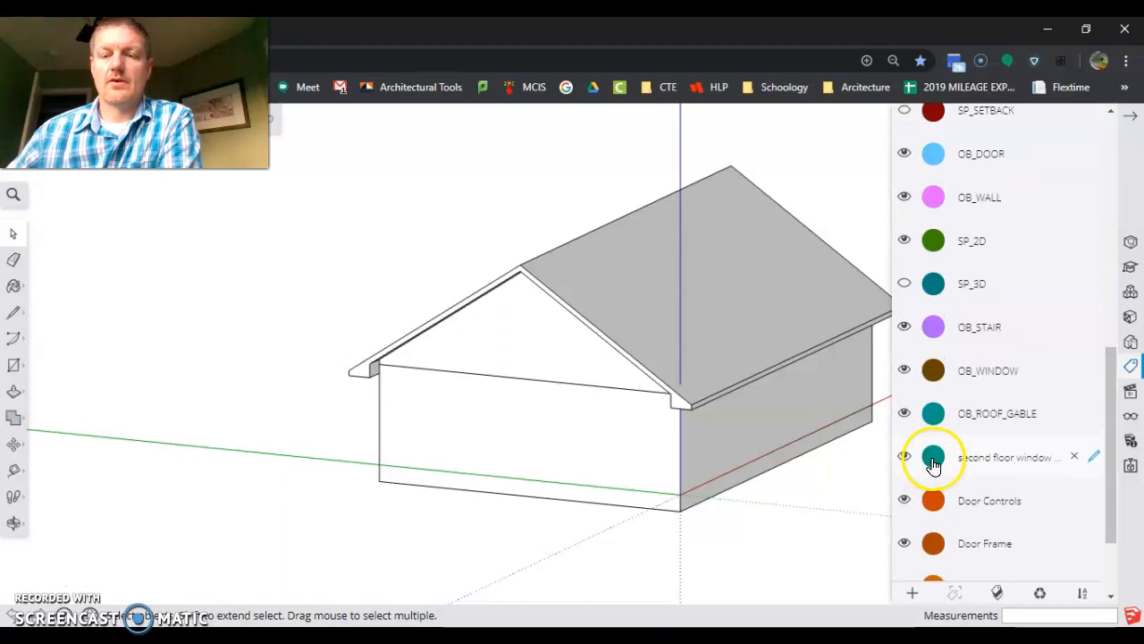
scroll(907, 482, "up", 1)
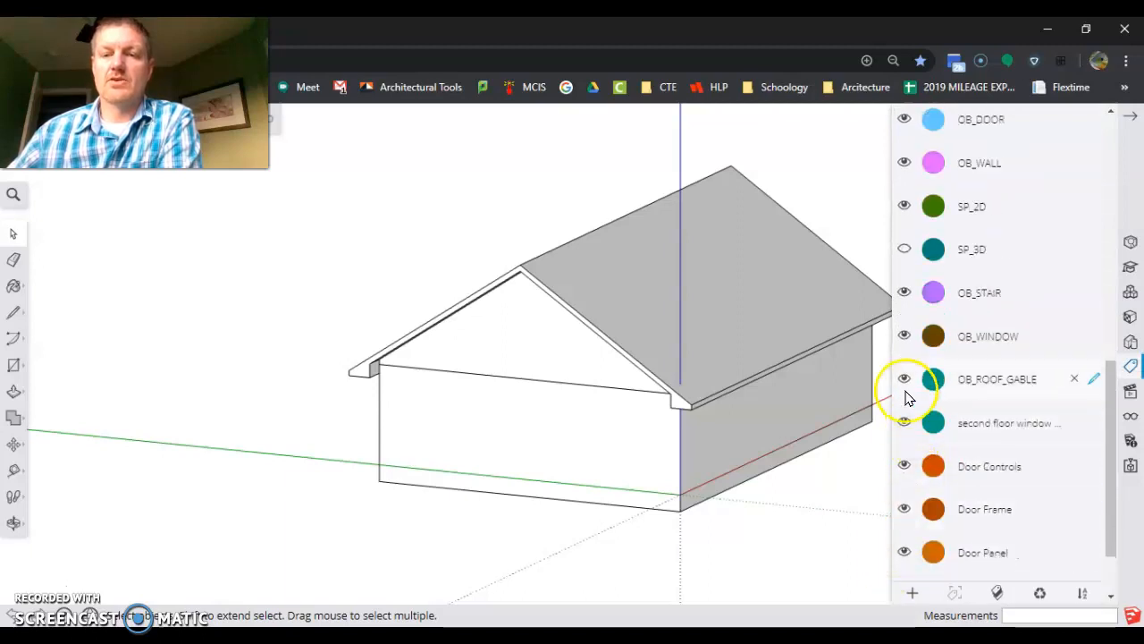
left_click(906, 379)
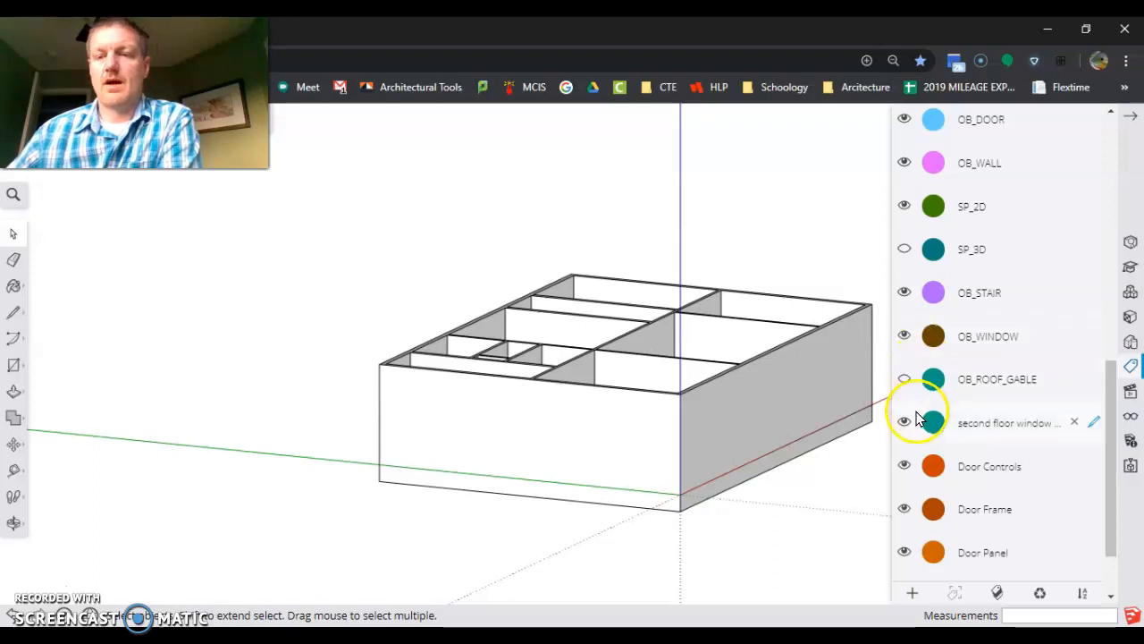
scroll(912, 384, "up", 1)
left_click(905, 249)
left_click(905, 249)
Draw a 40' by 29' rectangle over the underside of the house, corner to opposite corner.
mouse_move(693, 368)
middle_mouse_down()
mouse_move(635, 488)
mouse_move(537, 536)
mouse_move(378, 572)
mouse_move(605, 551)
mouse_move(753, 617)
mouse_move(728, 477)
mouse_move(726, 181)
mouse_move(684, 314)
mouse_move(623, 447)
mouse_move(685, 257)
middle_mouse_up()
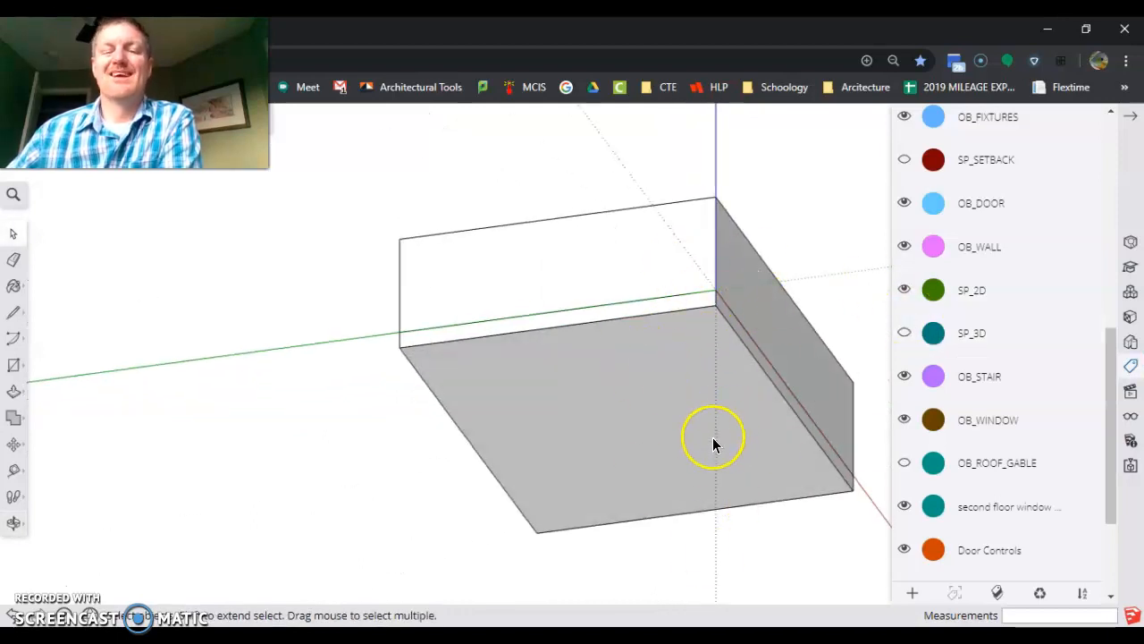
mouse_move(728, 209)
middle_mouse_down()
mouse_move(760, 307)
mouse_move(835, 370)
middle_mouse_up()
scroll(747, 401, "up", 3)
scroll(739, 305, "down", 4)
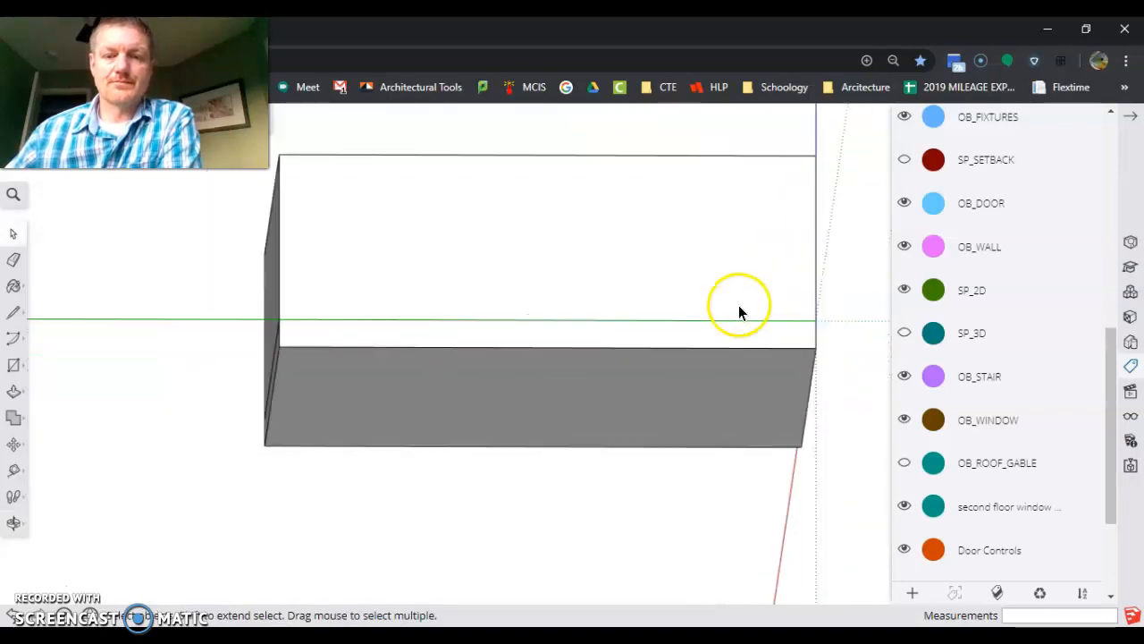
scroll(785, 429, "up", 2)
mouse_move(770, 433)
middle_mouse_down()
mouse_move(746, 491)
mouse_move(733, 401)
middle_mouse_up()
mouse_move(599, 388)
middle_mouse_down()
mouse_move(620, 455)
mouse_move(599, 398)
mouse_move(644, 401)
mouse_move(624, 260)
middle_mouse_up()
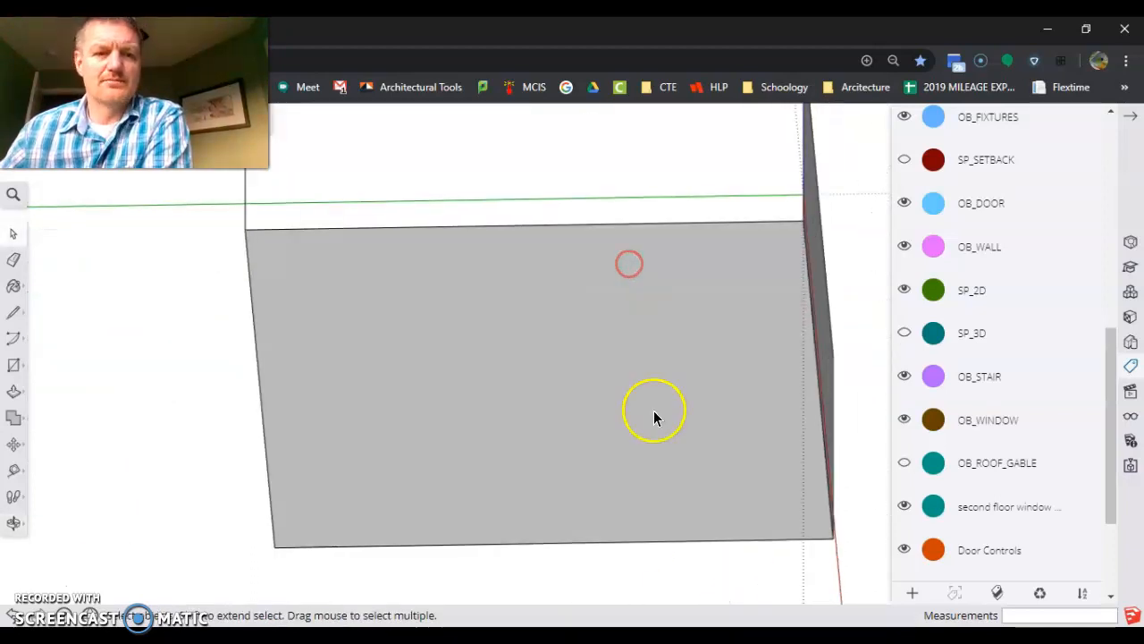
scroll(650, 311, "down", 2)
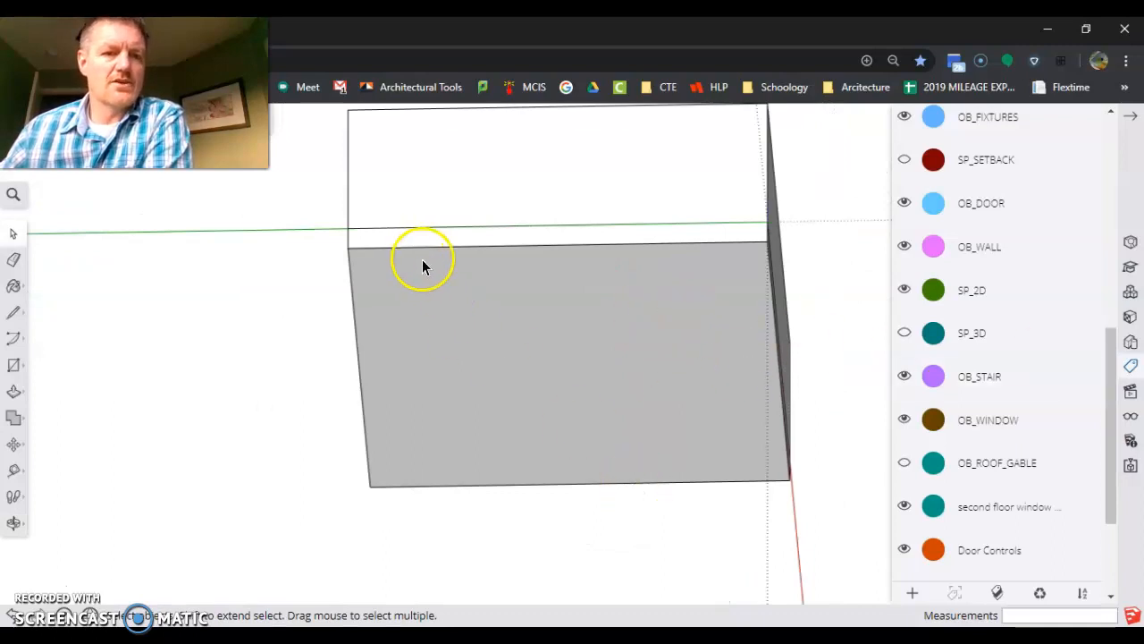
left_click(13, 365)
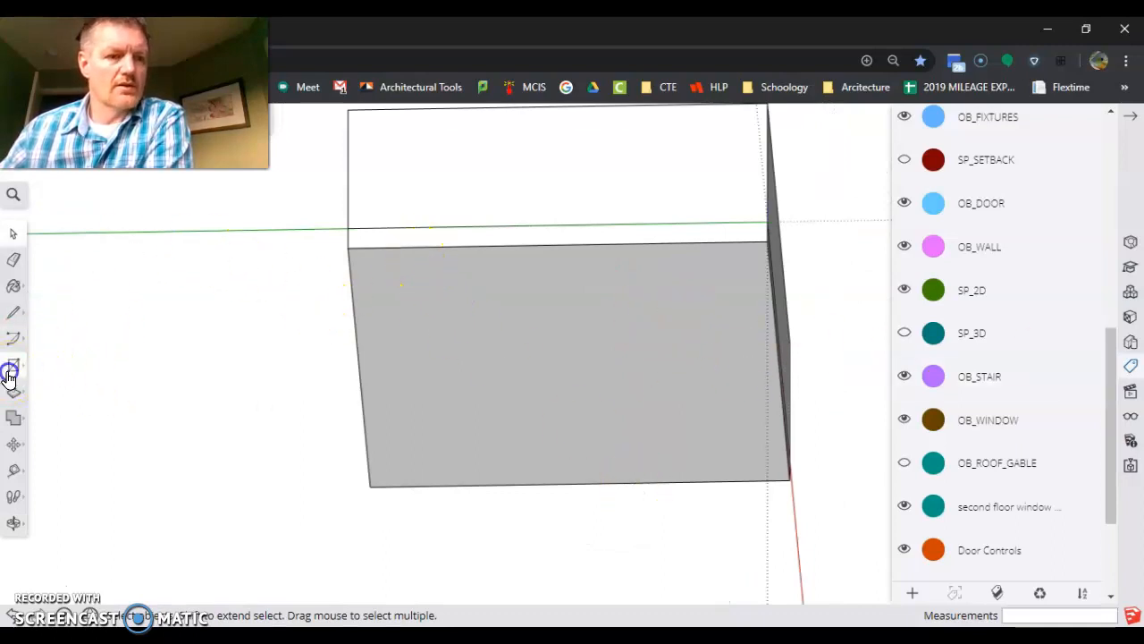
left_click(348, 246)
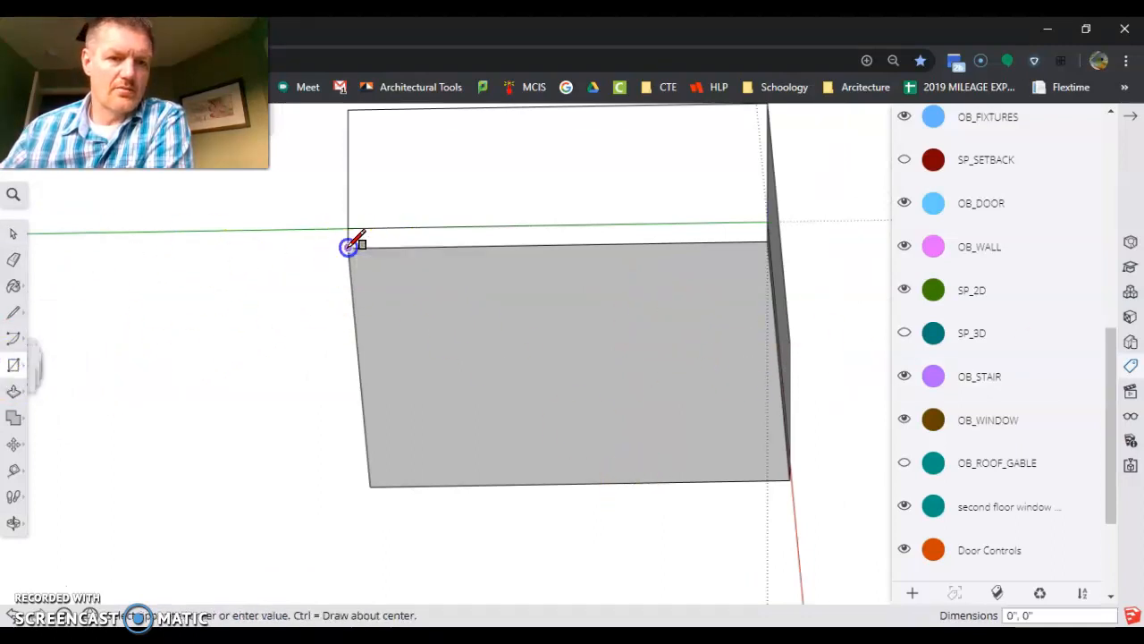
left_click(791, 479)
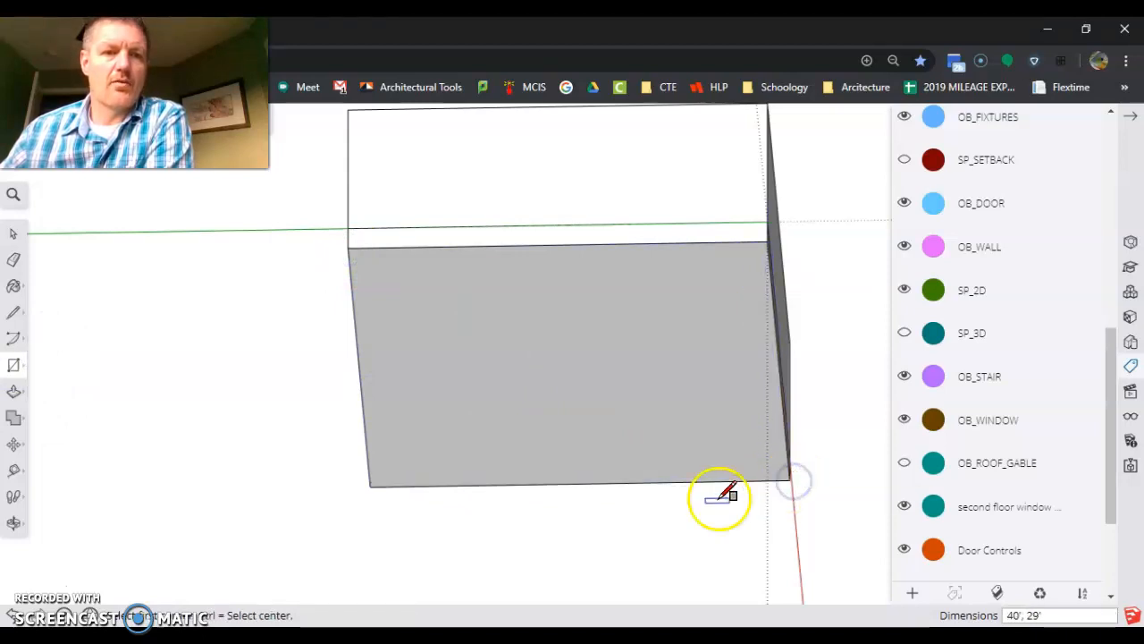
Offset the underside rectangle's outline inward by 8" to form the foundation wall strip.
left_click(7, 454)
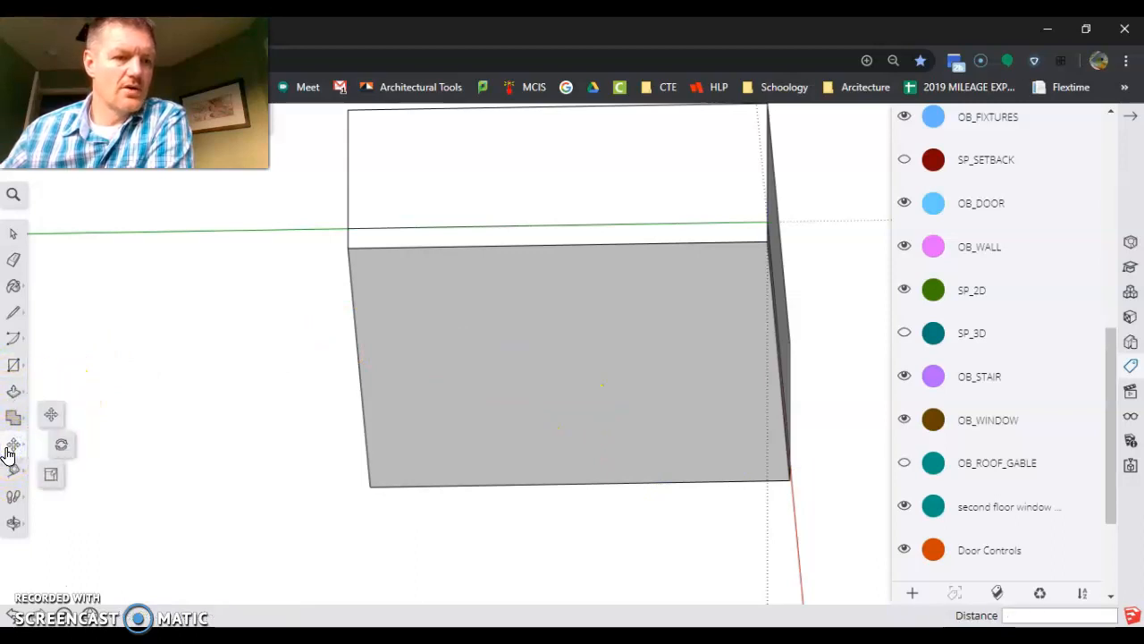
left_click(14, 398)
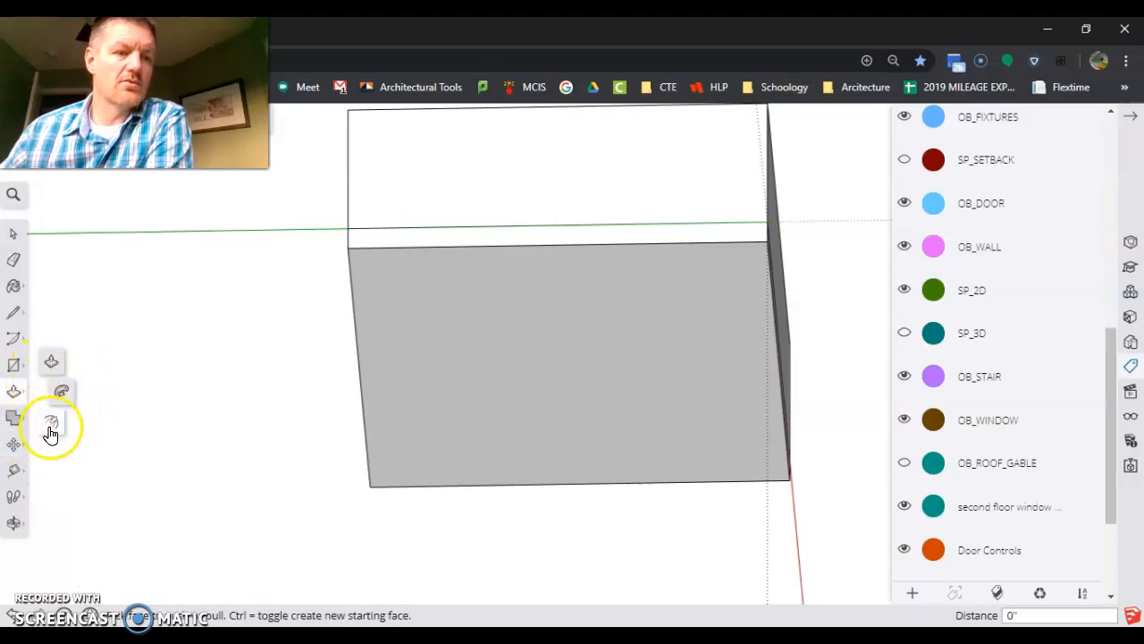
left_click(51, 431)
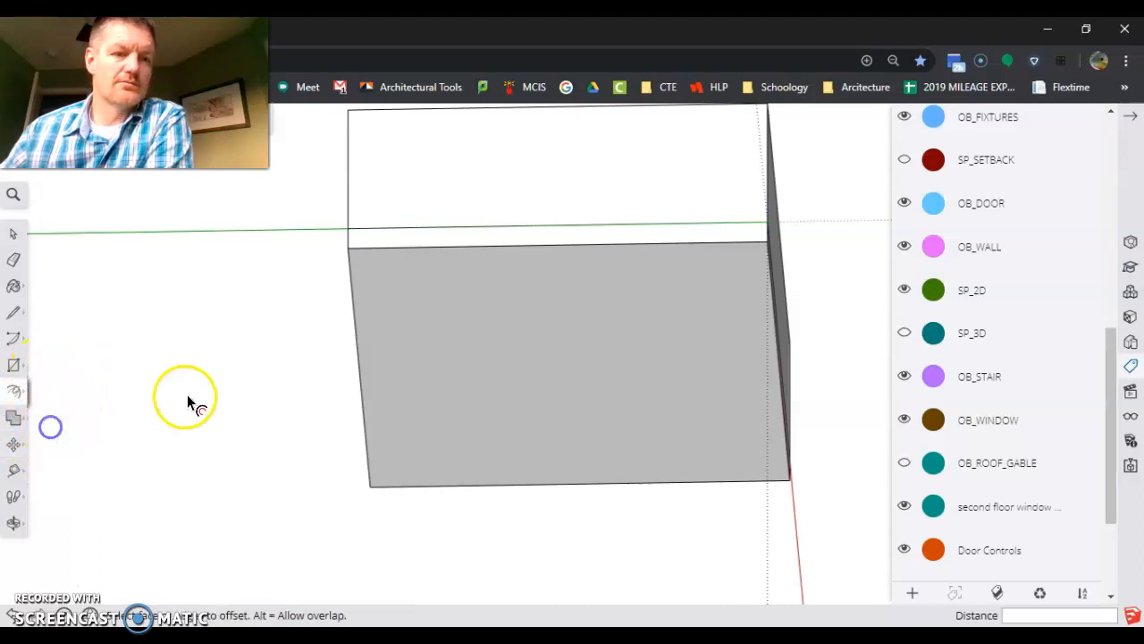
left_click(447, 253)
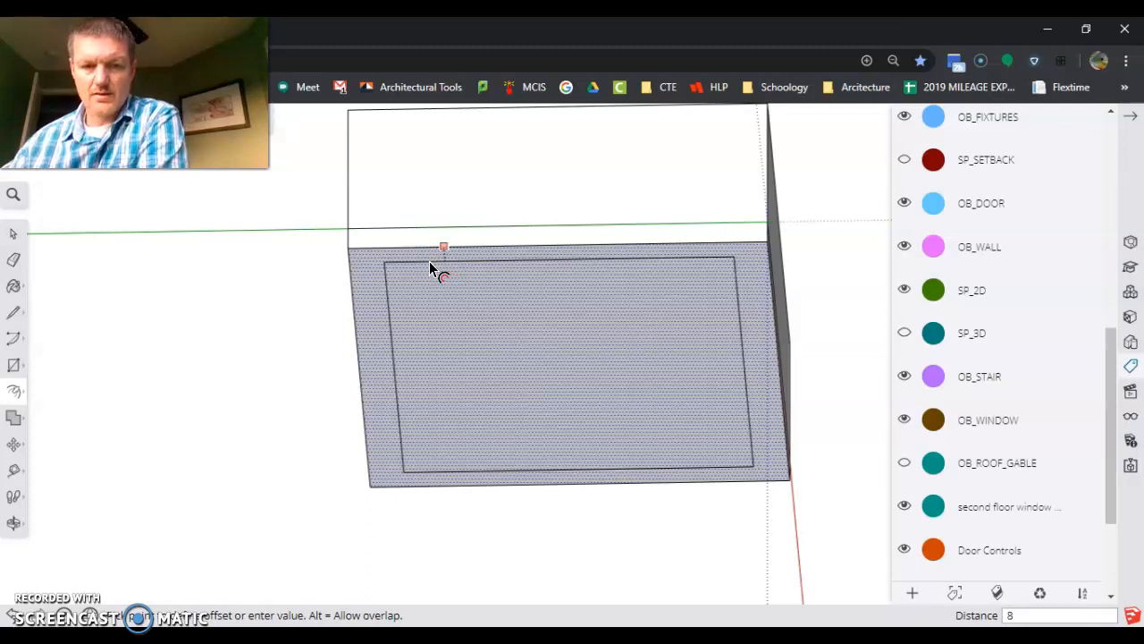
key("Return")
left_click(403, 256)
left_click(314, 365)
left_click(479, 345)
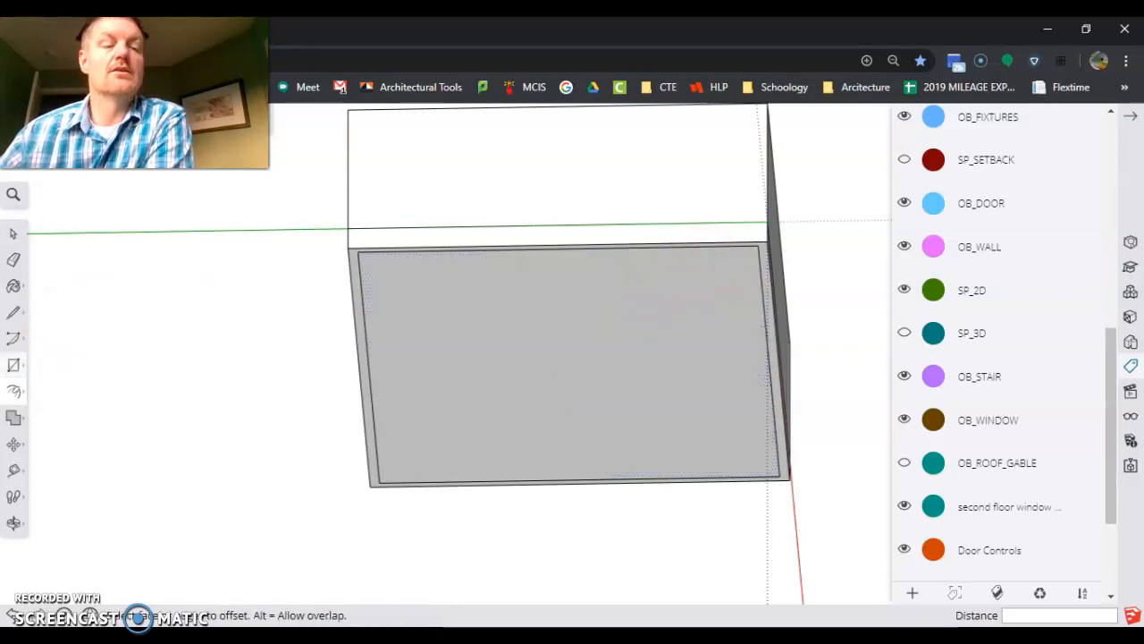
Push/Pull the narrow perimeter strip on the underside downward 9'4" to form the foundation walls.
middle_click_drag(291, 338, 370, 316)
scroll(370, 316, "up", 3)
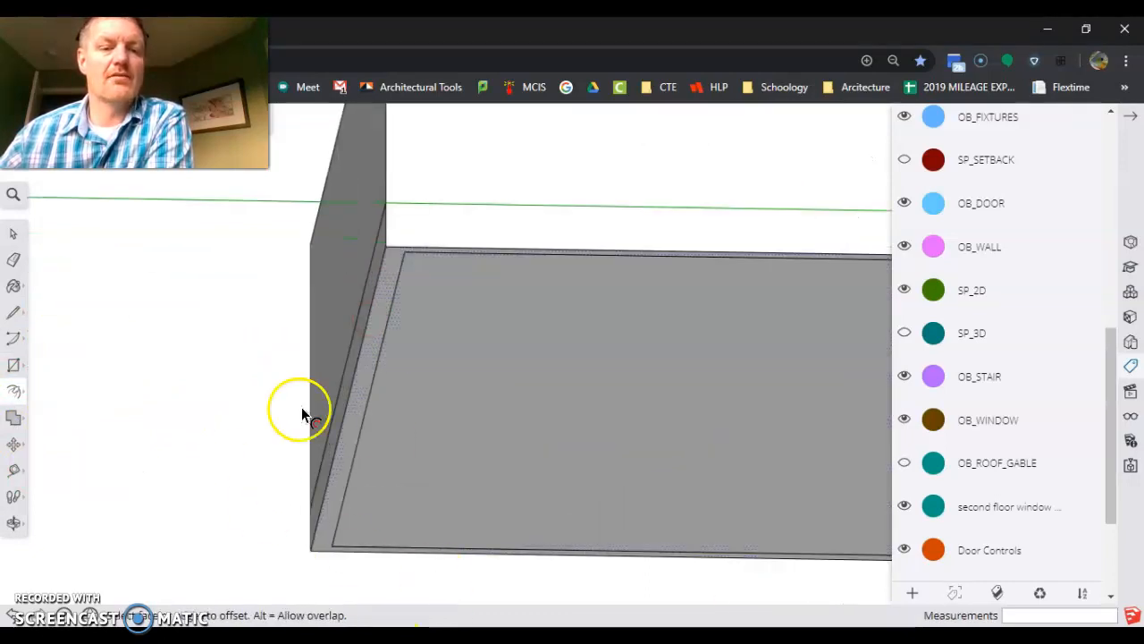
left_click(371, 367)
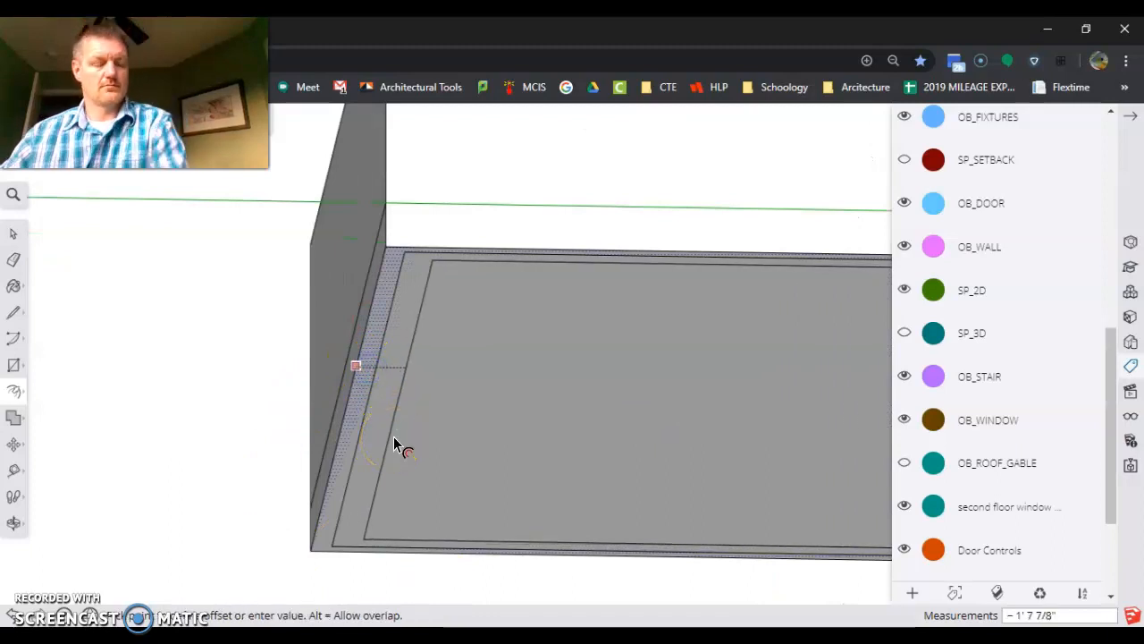
key("Escape")
left_click(14, 393)
left_click(46, 370)
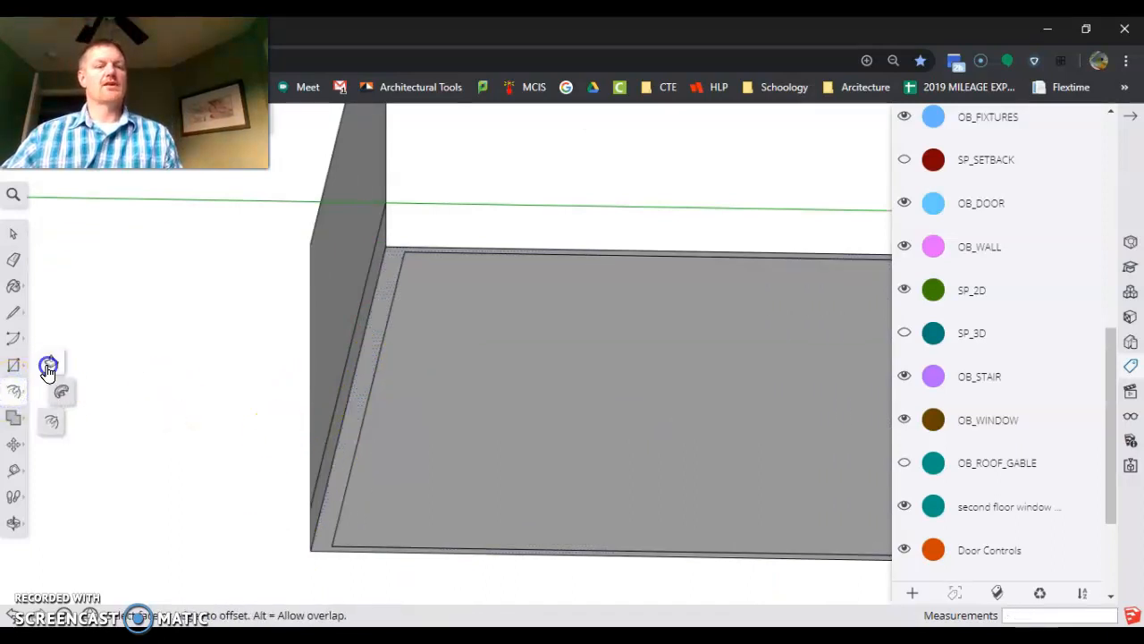
left_click(363, 377)
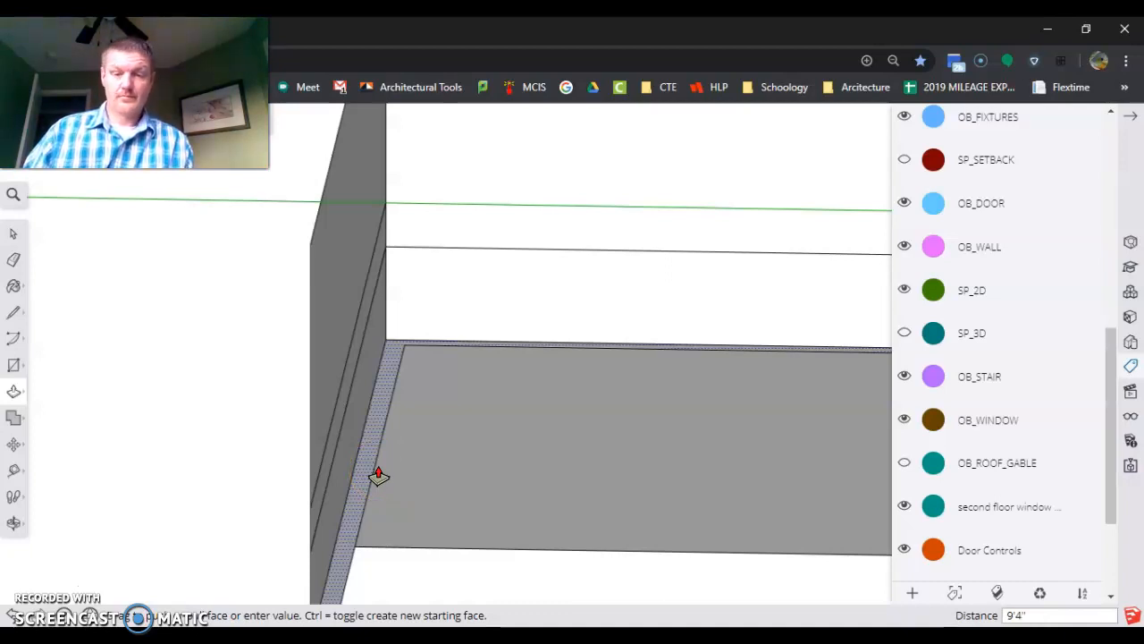
key("Return")
Select all faces and edges of the extruded foundation walls, including their upper edges, and make them a group.
scroll(414, 350, "down", 4)
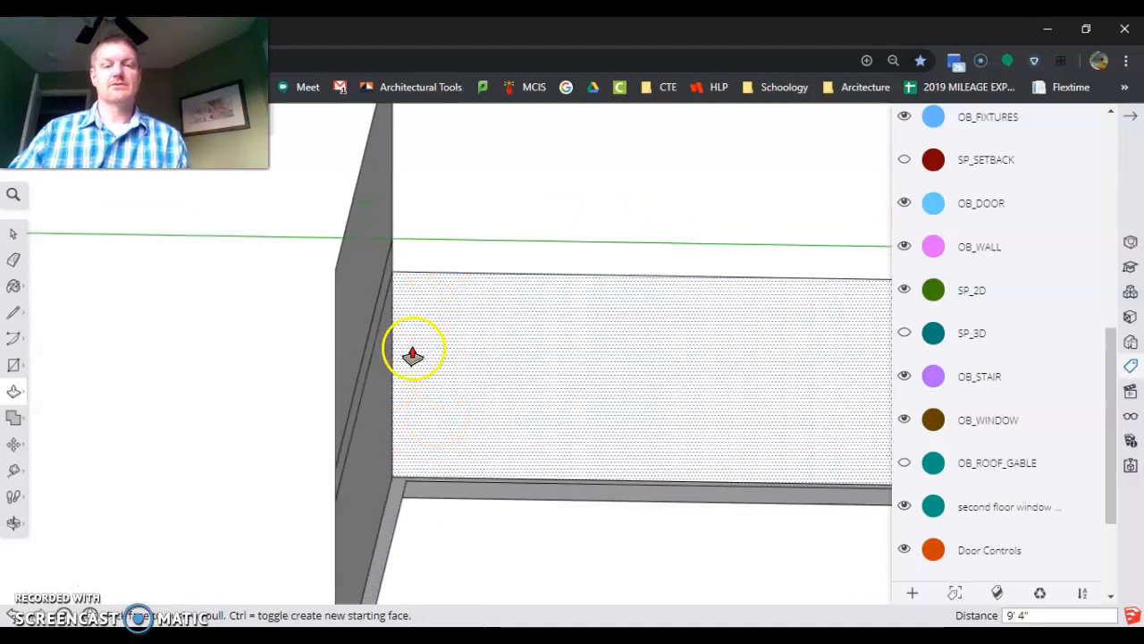
middle_click_drag(437, 319, 388, 312)
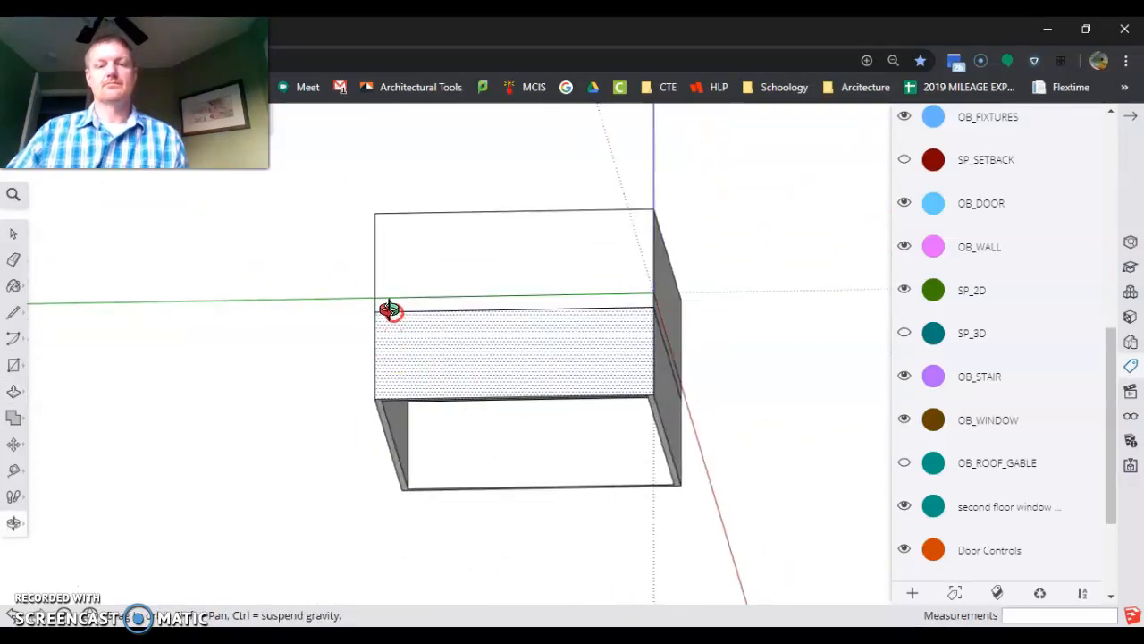
scroll(365, 420, "up", 3)
scroll(381, 408, "up", 2)
scroll(391, 358, "down", 3)
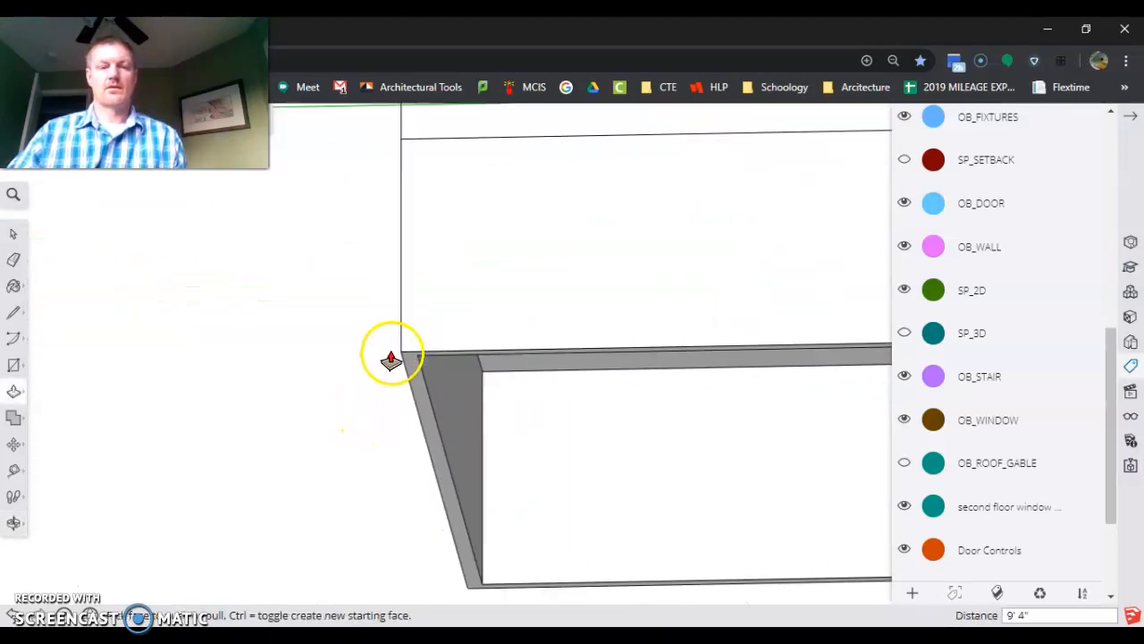
left_click(13, 233)
middle_click_drag(552, 426, 531, 458)
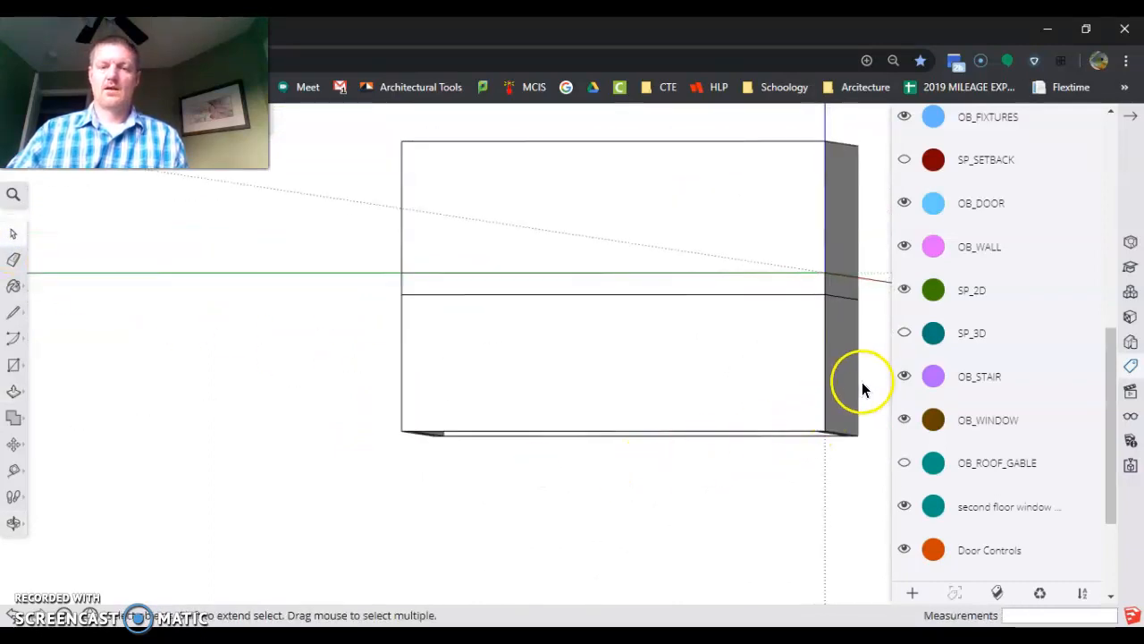
left_click_drag(869, 380, 387, 484)
right_click(482, 414)
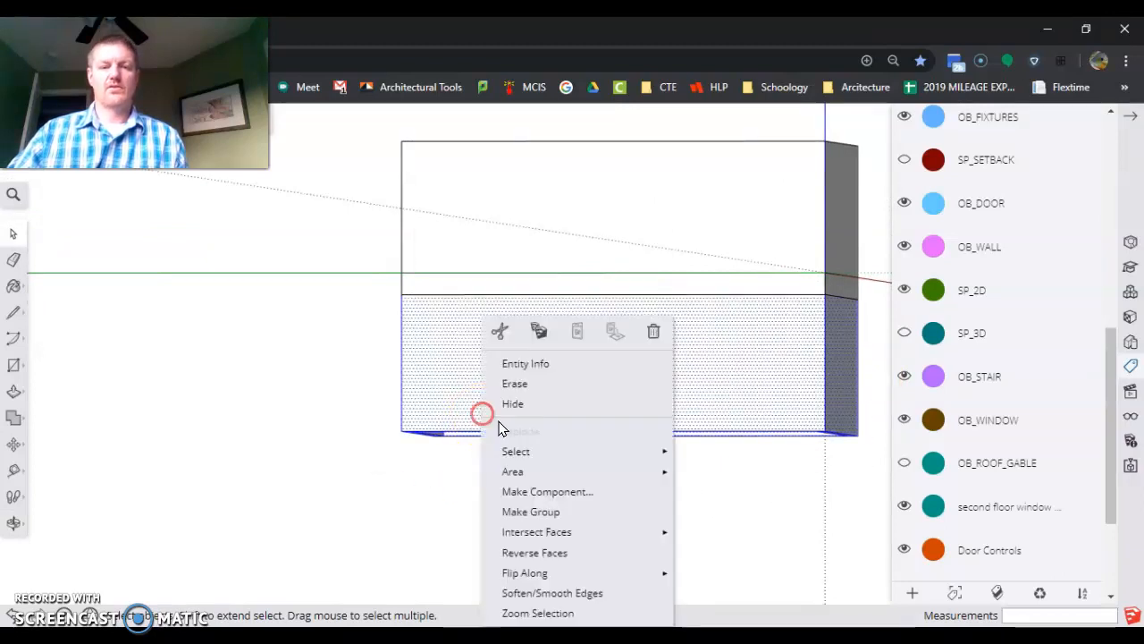
left_click(604, 511)
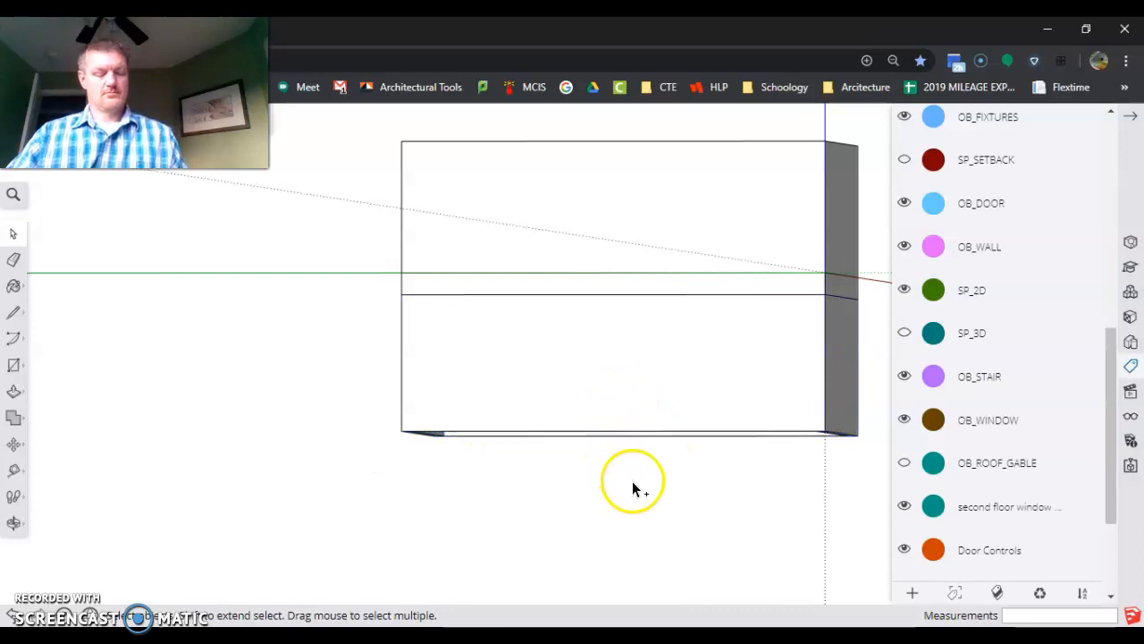
left_click(608, 408)
right_click(609, 407)
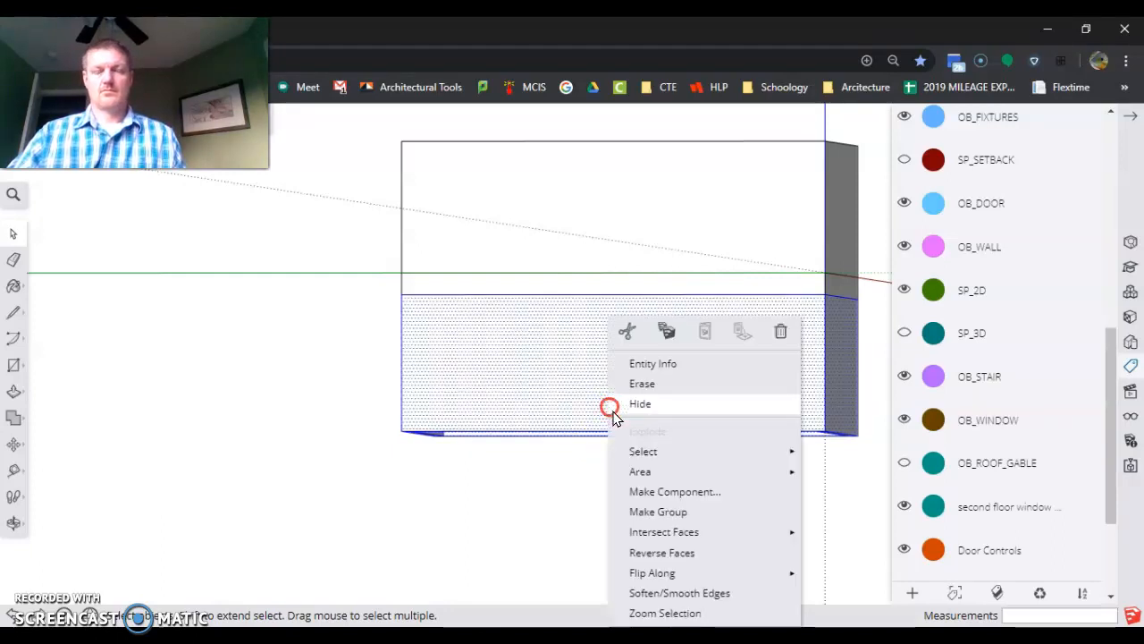
left_click(676, 505)
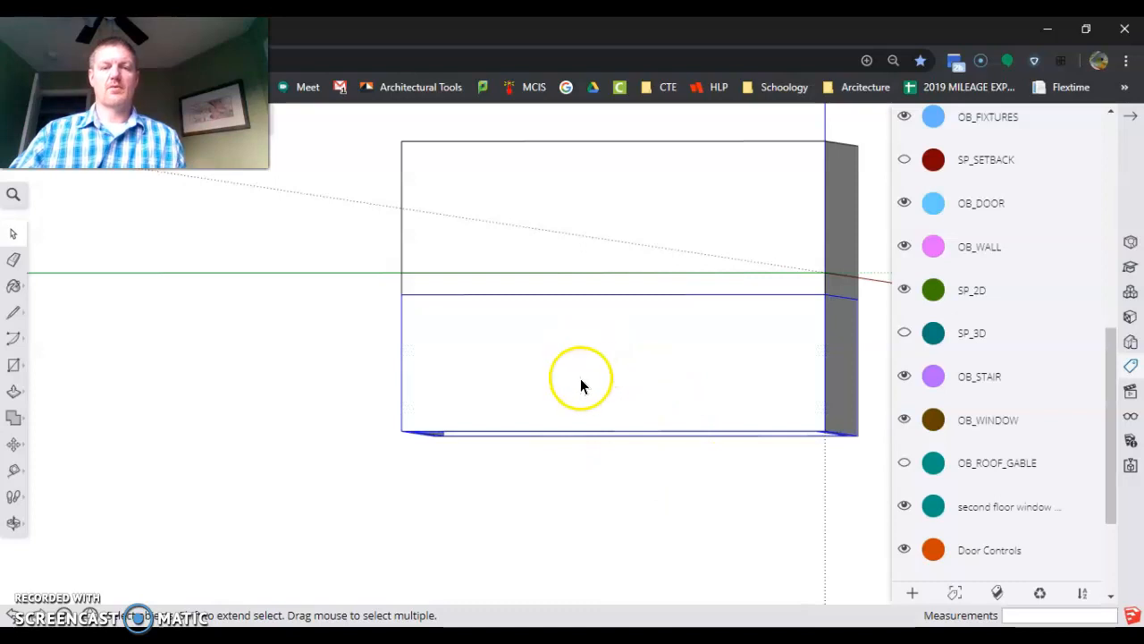
Make the selected foundation walls a component with the definition name Foundation Walls.
middle_click_drag(592, 396, 677, 407)
right_click(665, 403)
left_click(715, 465)
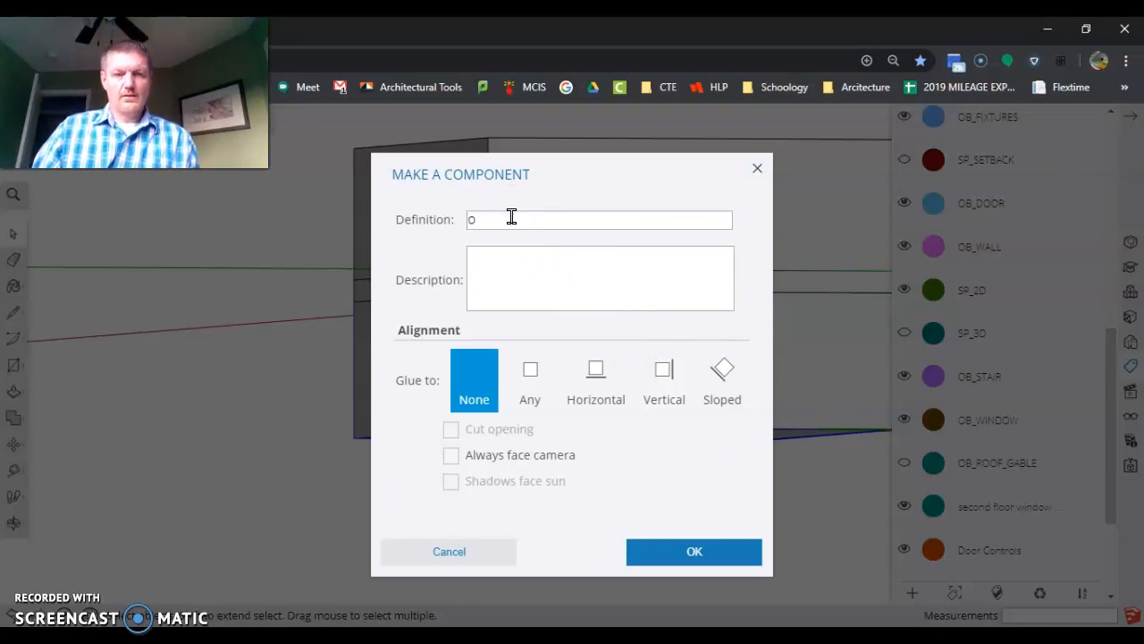
key("BackSpace")
type("Foundation Walls")
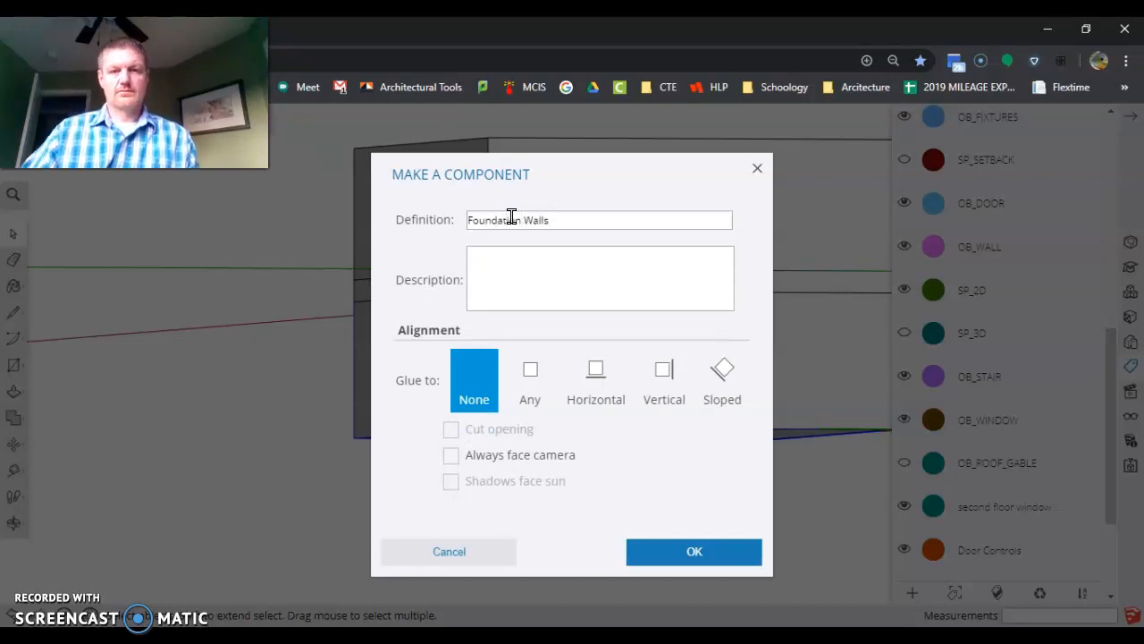
left_click(657, 556)
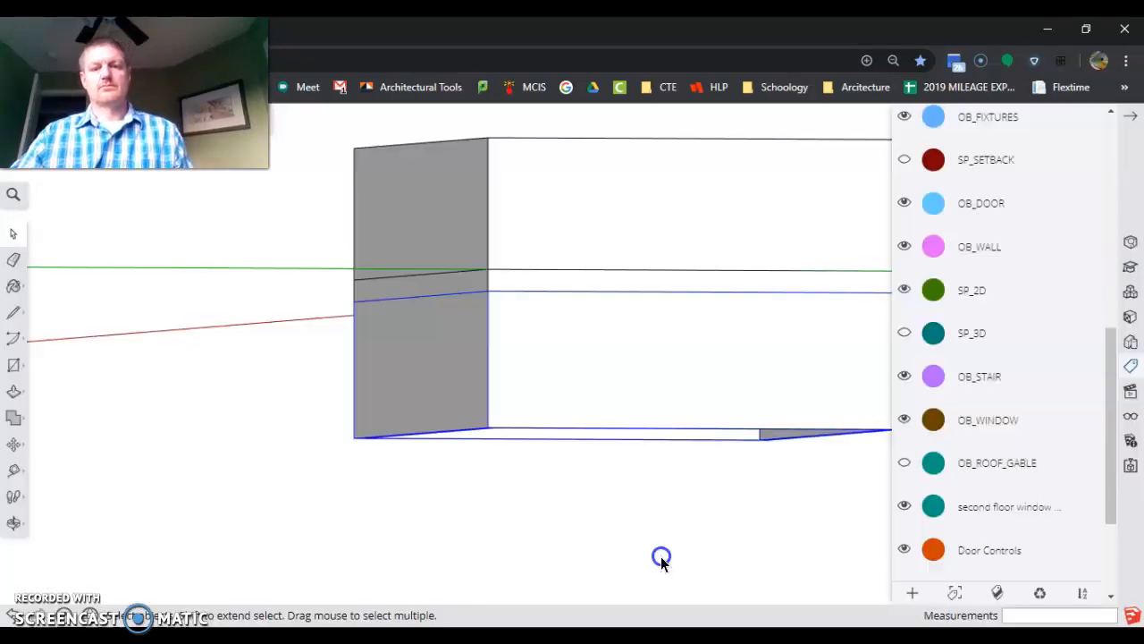
middle_click_drag(473, 342, 486, 242)
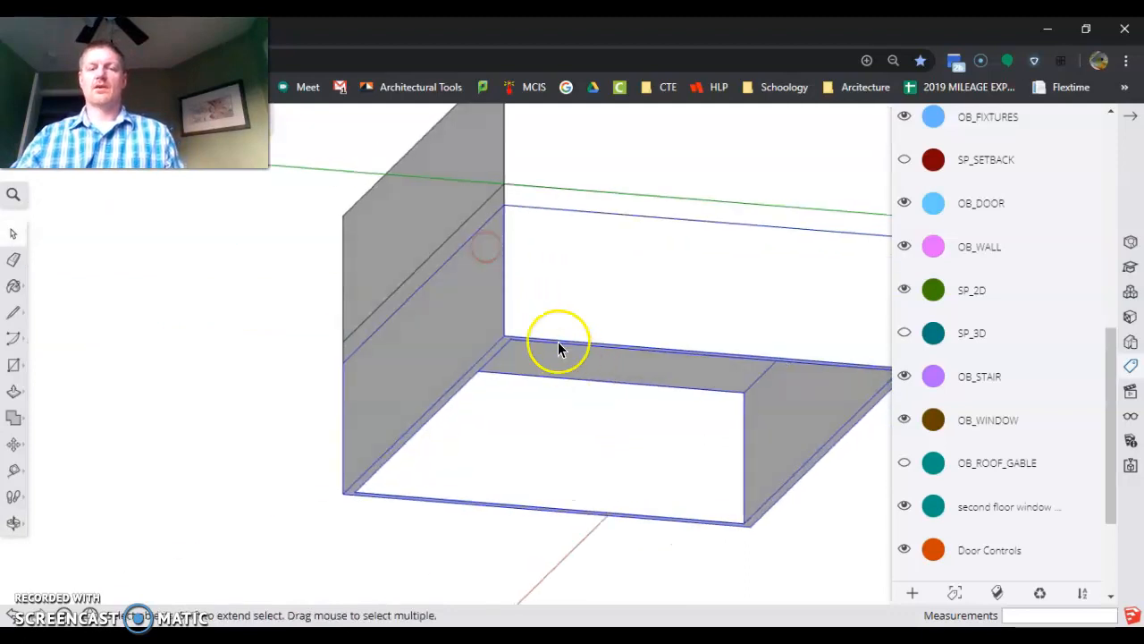
scroll(557, 339, "up", 3)
scroll(402, 279, "down", 4)
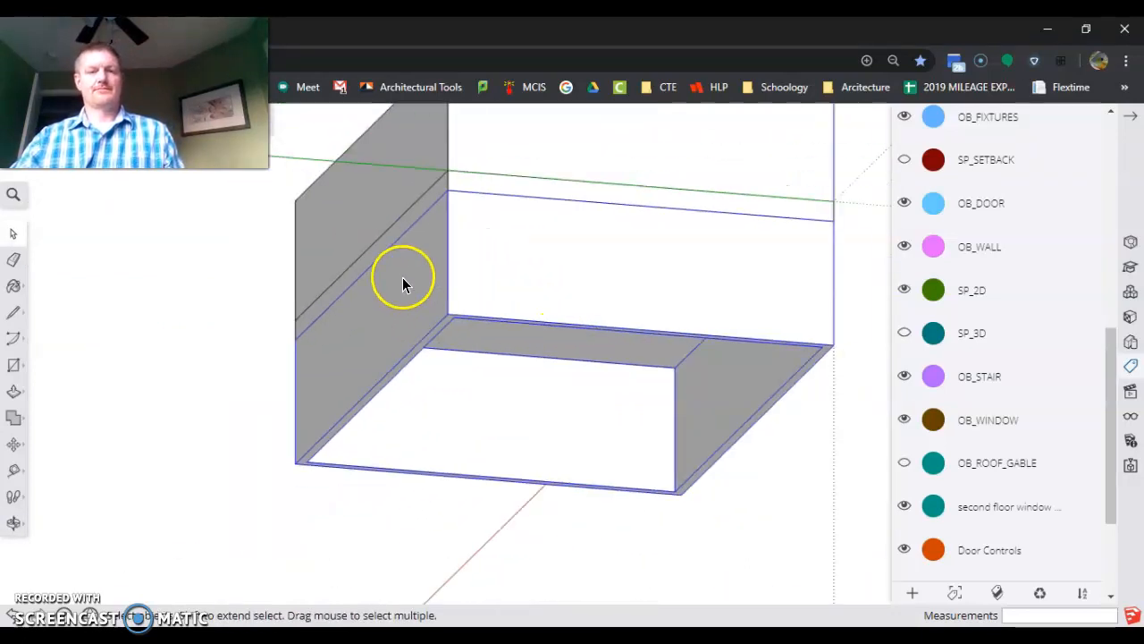
scroll(561, 362, "up", 2)
middle_click_drag(443, 336, 454, 306)
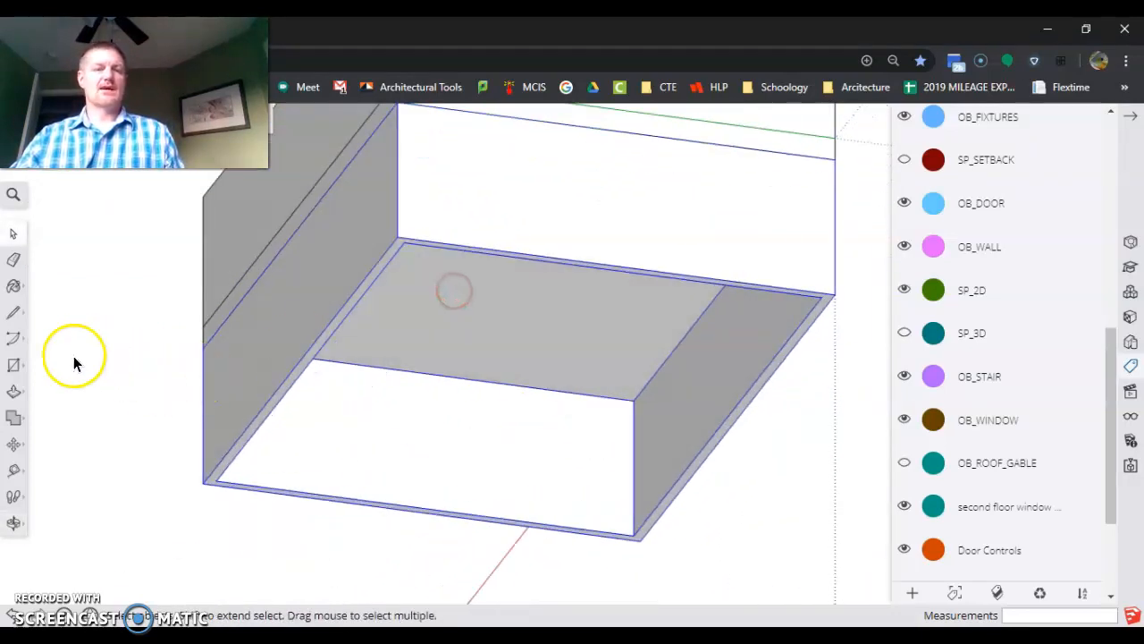
Draw a rectangle between opposite inner bottom corners of the foundation walls to form the foundation floor face.
left_click(13, 365)
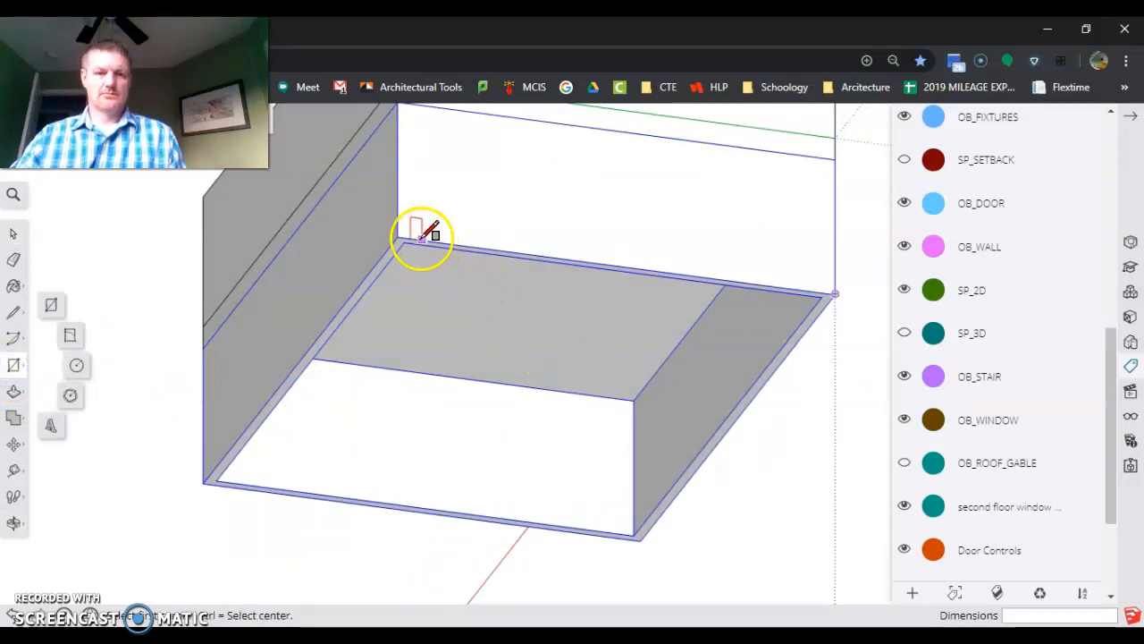
scroll(411, 242, "up", 2)
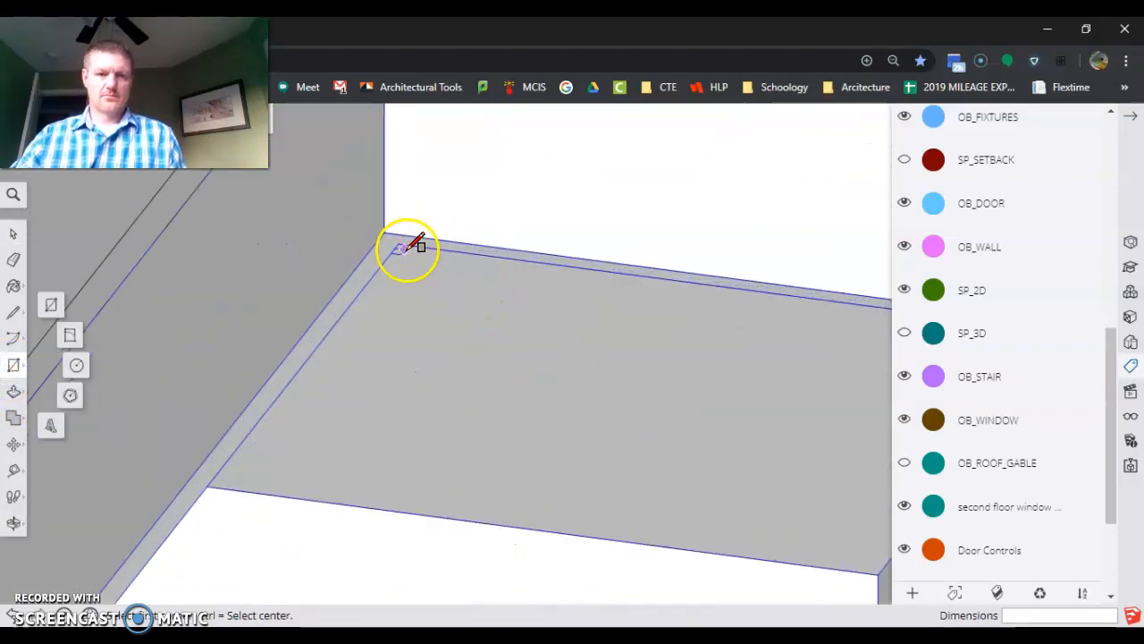
left_click(403, 241)
scroll(427, 279, "down", 3)
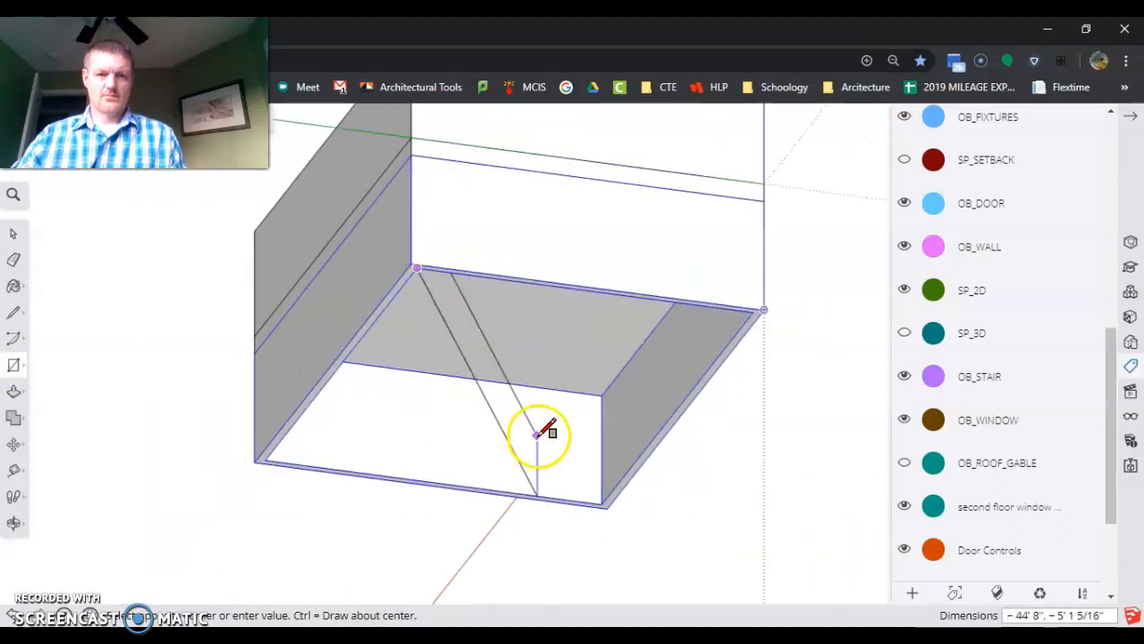
left_click(603, 502)
middle_click_drag(575, 414, 583, 477)
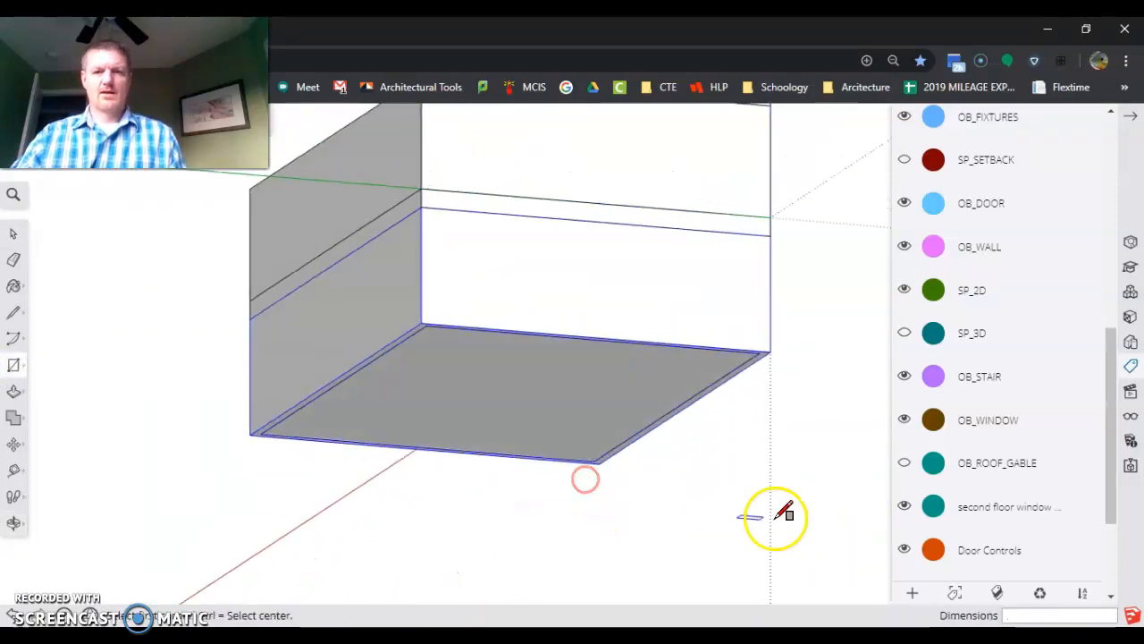
Clear the rectangle command and select only the foundation walls component beneath the house.
left_click(14, 233)
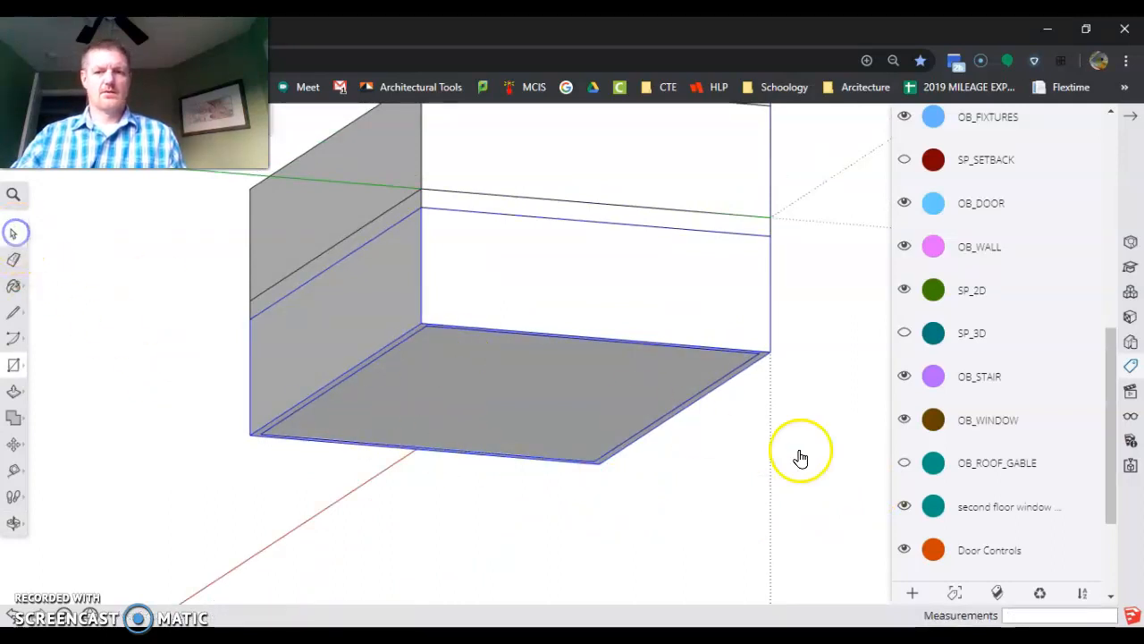
left_click_drag(1109, 417, 1124, 504)
middle_click_drag(685, 500, 805, 417)
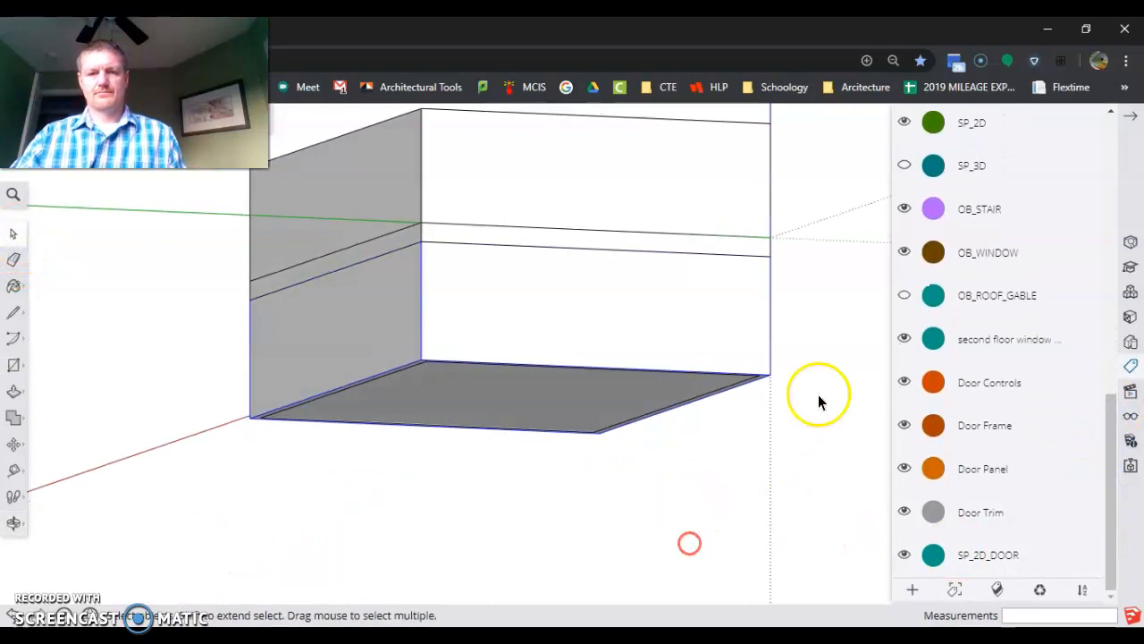
left_click_drag(795, 297, 530, 320)
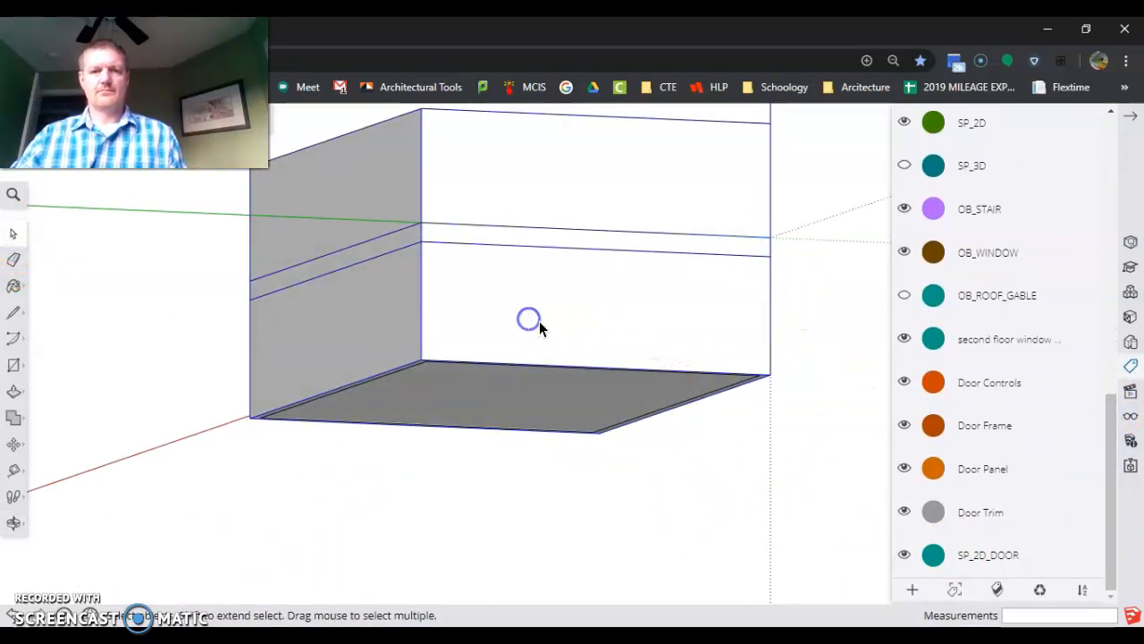
left_click(766, 310)
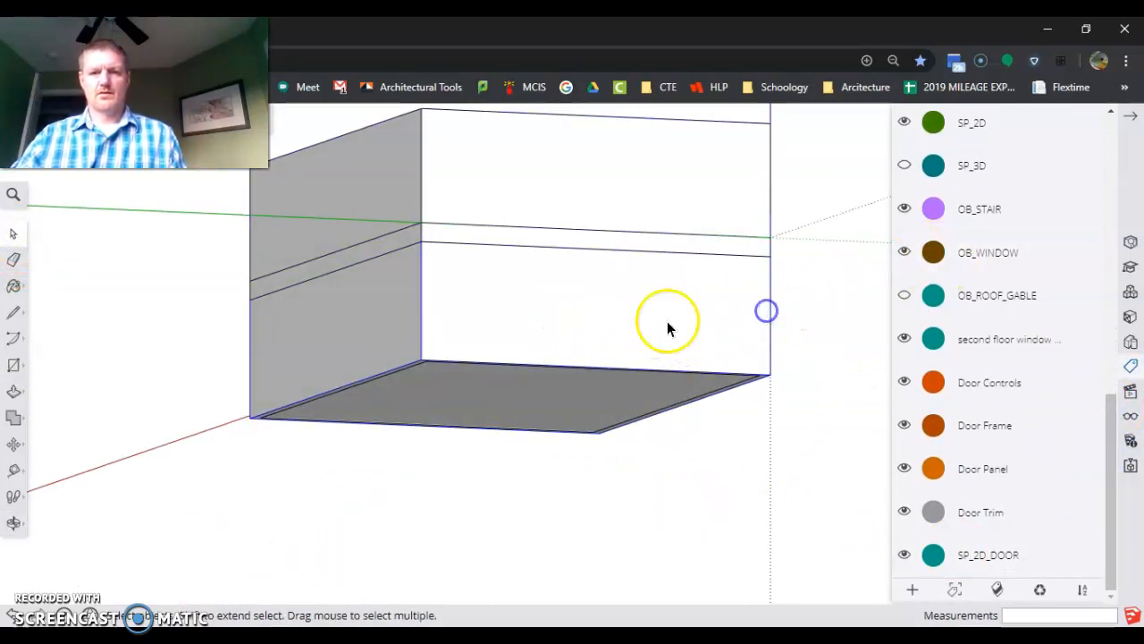
Copy the name of the existing OB_WALL tag without changing it.
scroll(1022, 223, "up", 10)
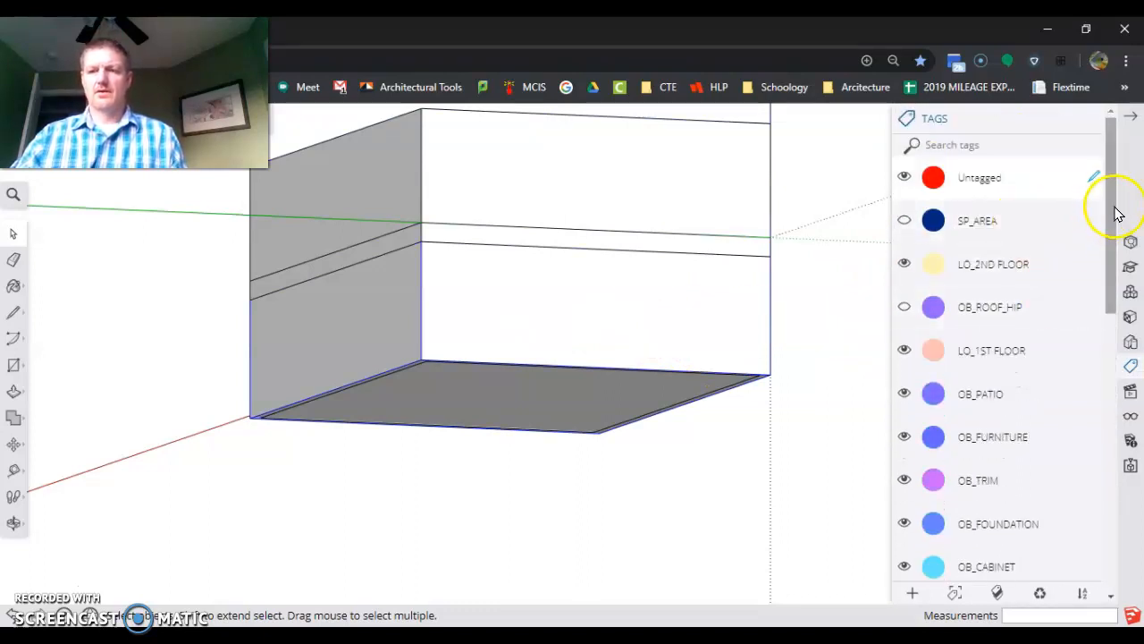
left_click_drag(1114, 212, 1088, 399)
double_click(1010, 311)
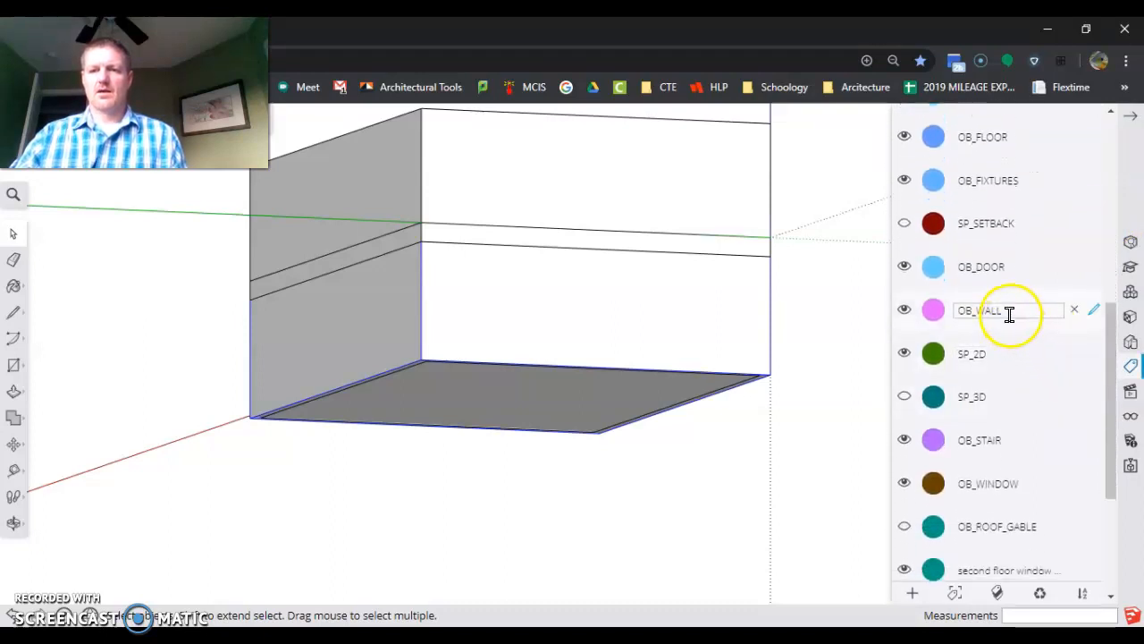
left_click_drag(962, 318, 1003, 316)
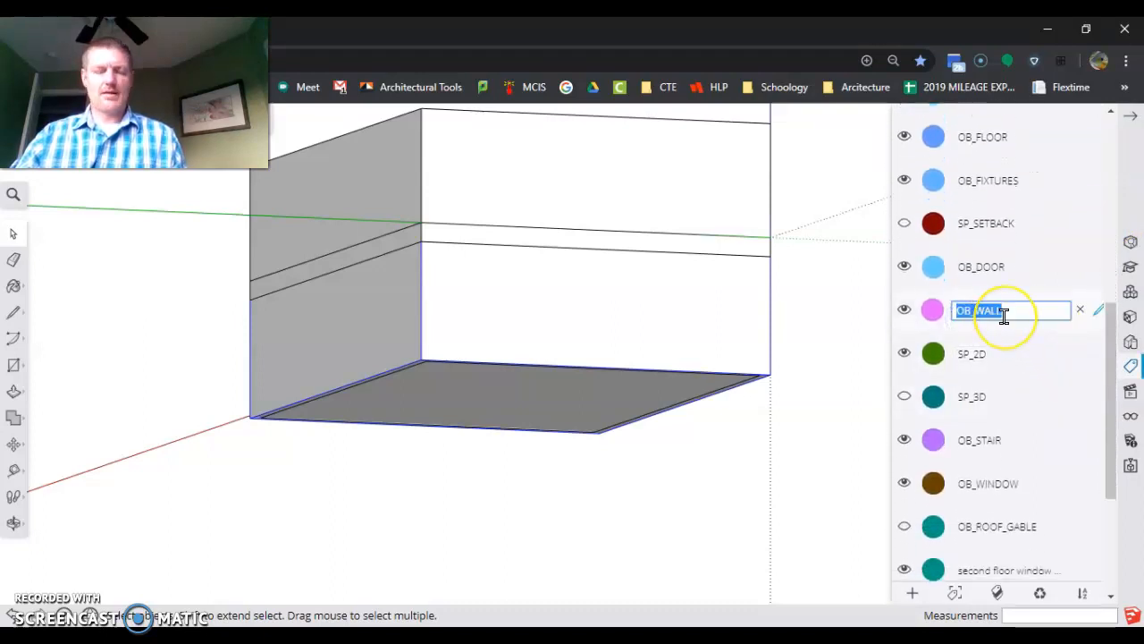
left_click(1029, 358)
scroll(1032, 362, "down", 3)
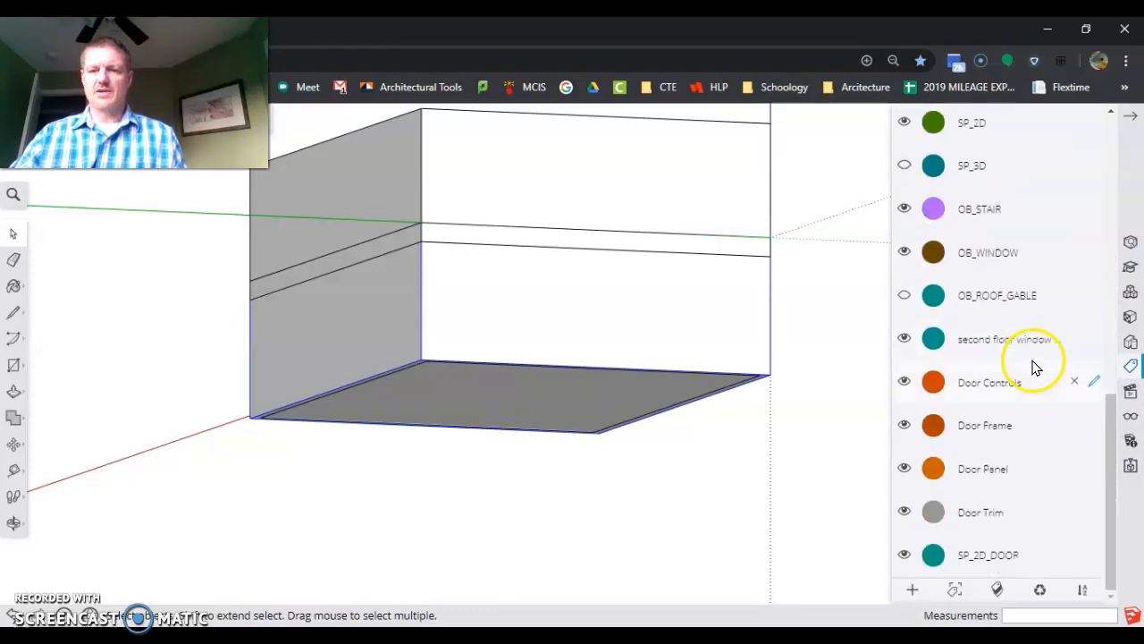
Try to add a new tag named OB_WALL, and delete the added tag.
left_click(913, 586)
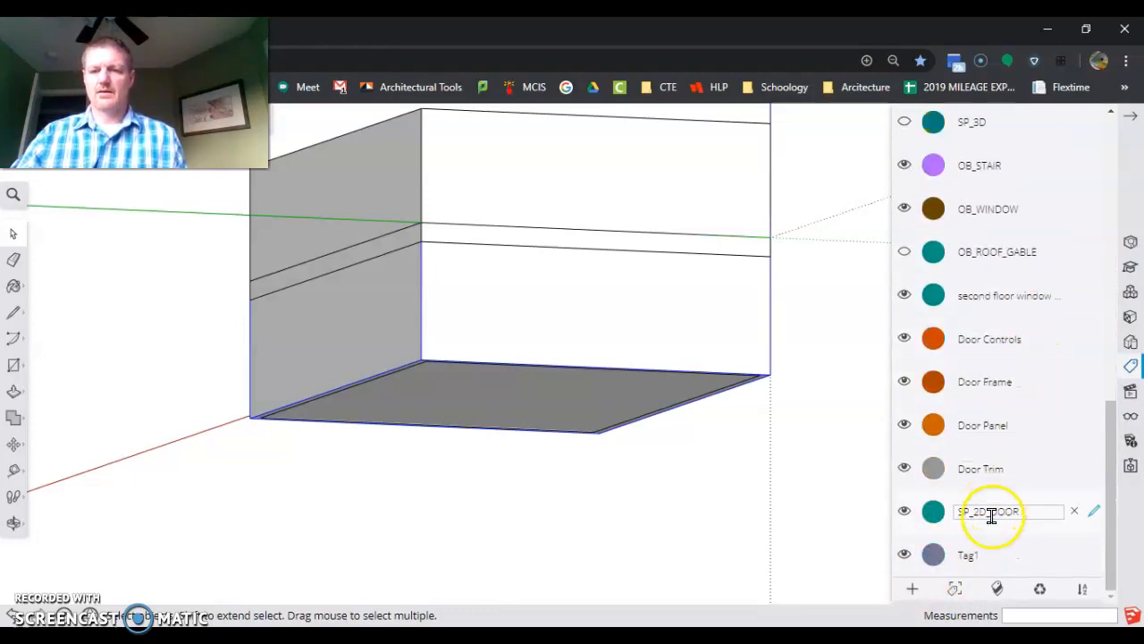
double_click(970, 554)
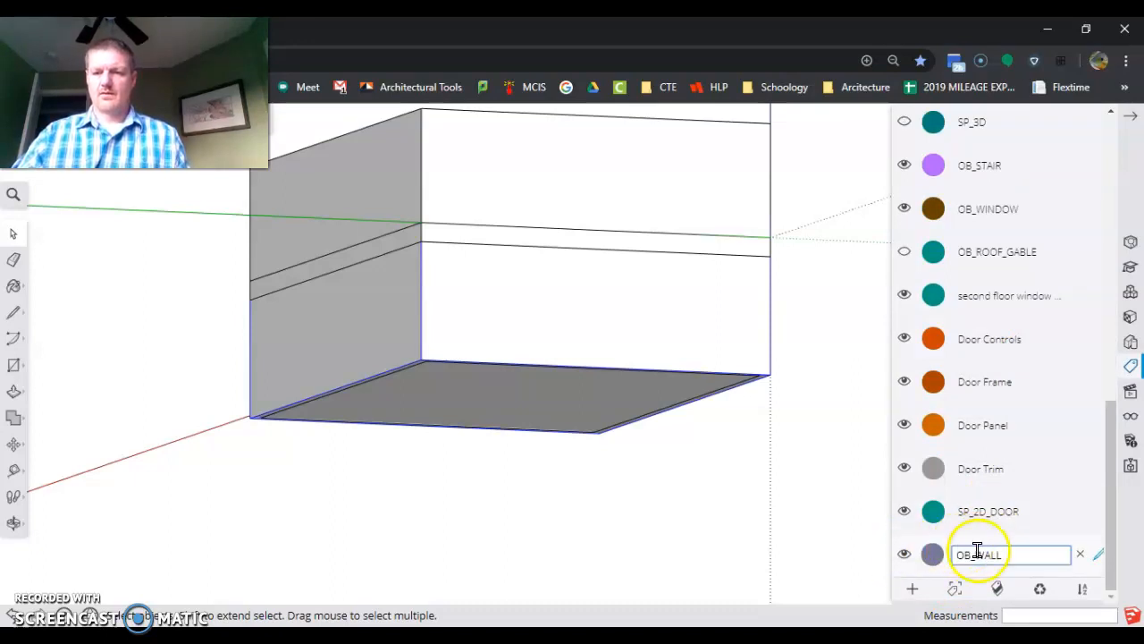
left_click(975, 553)
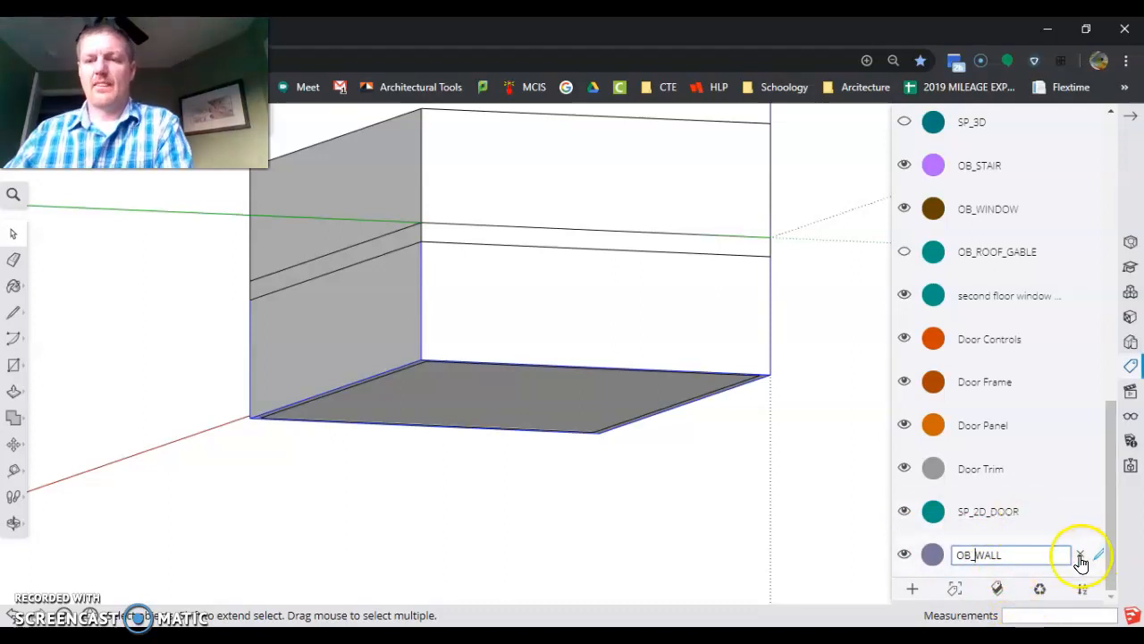
left_click(1083, 552)
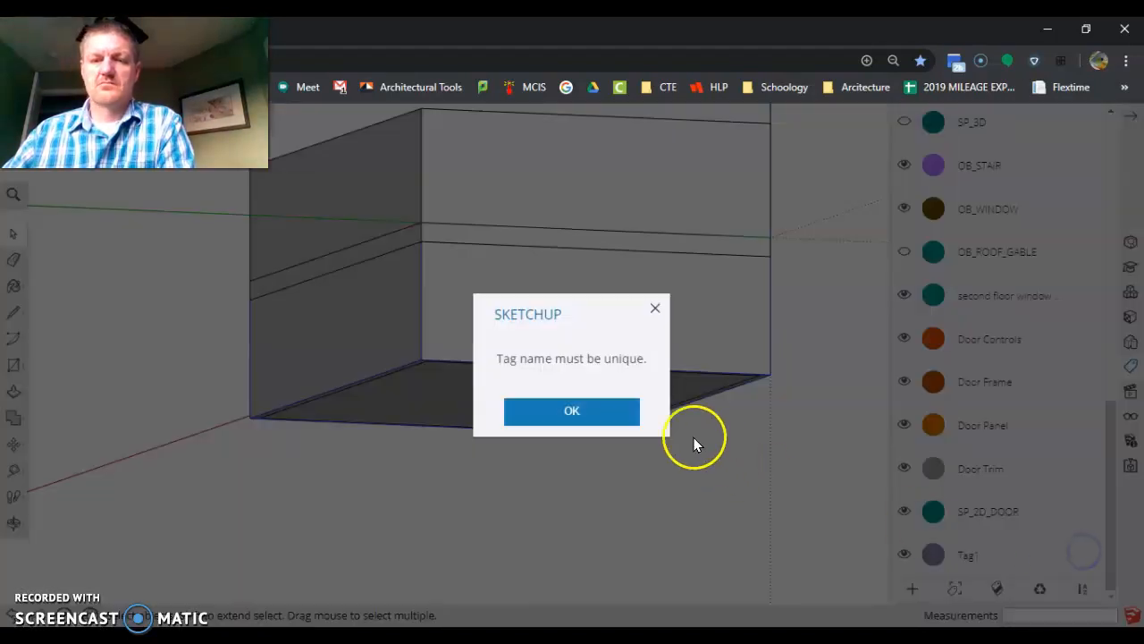
left_click(618, 414)
left_click(1080, 555)
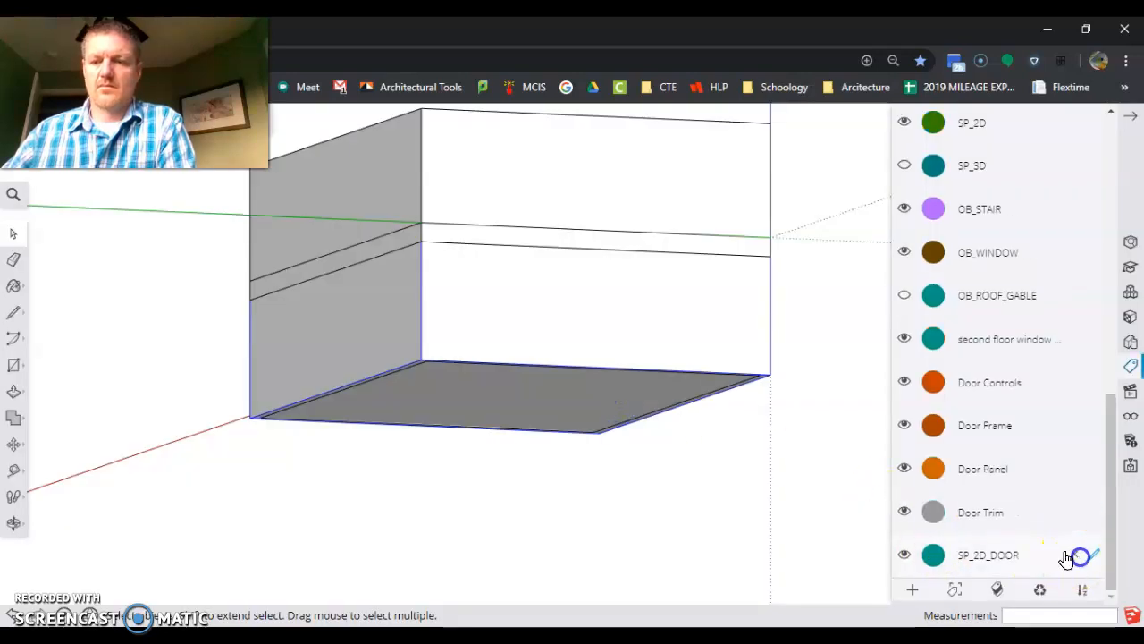
Assign the OB_WALL tag to the selected Foundation Walls component.
middle_click_drag(618, 382, 641, 480)
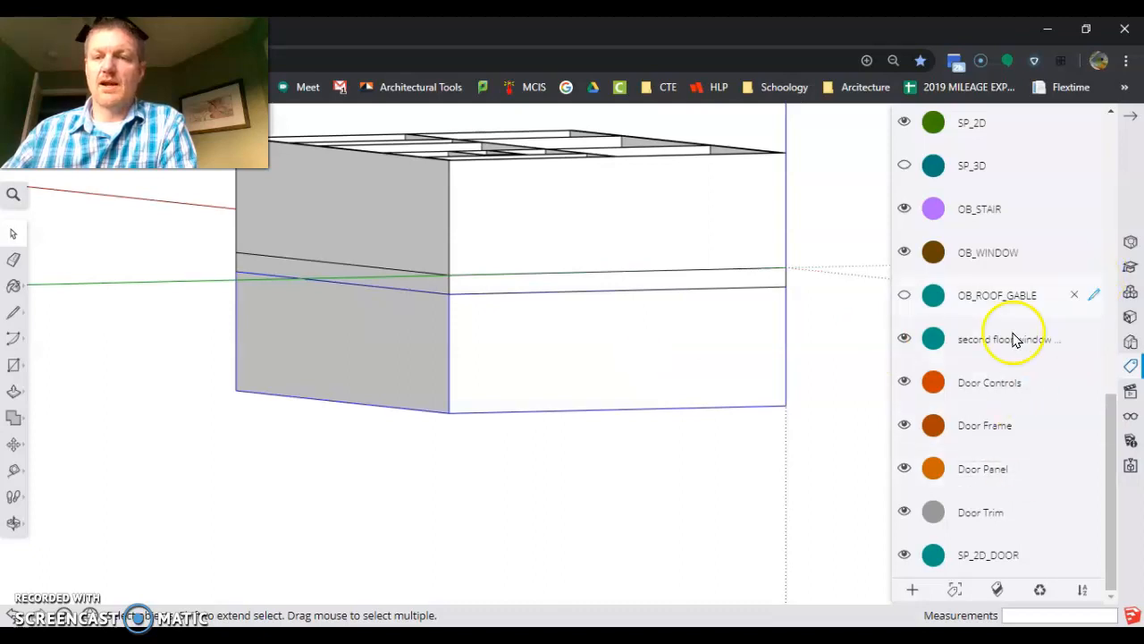
scroll(1010, 313, "up", 10)
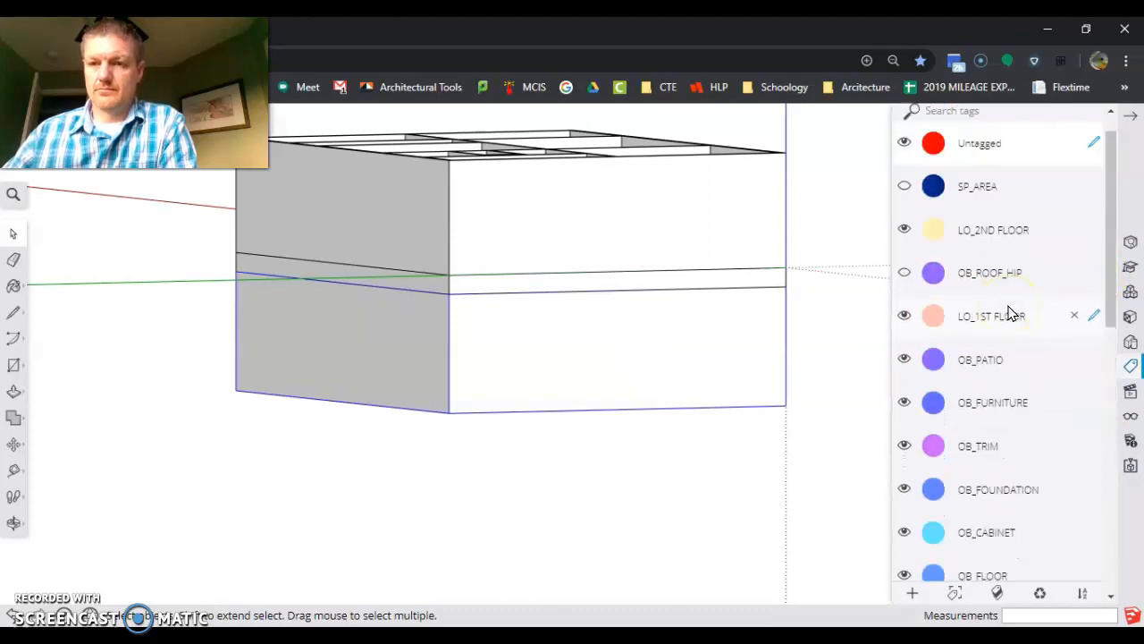
scroll(1006, 322, "down", 5)
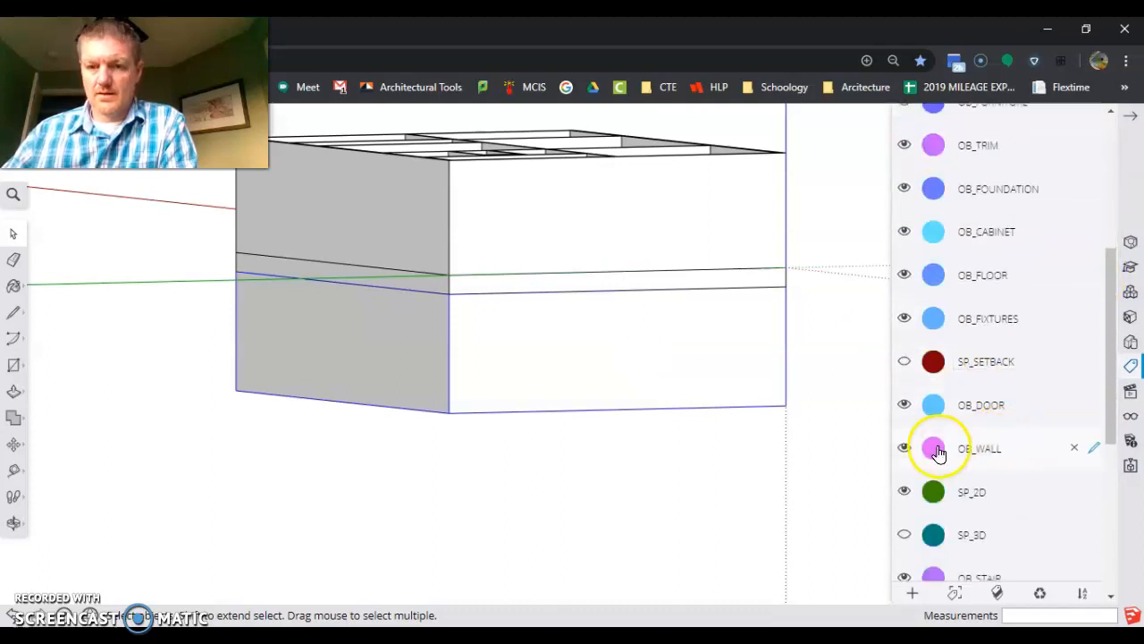
scroll(983, 384, "up", 5)
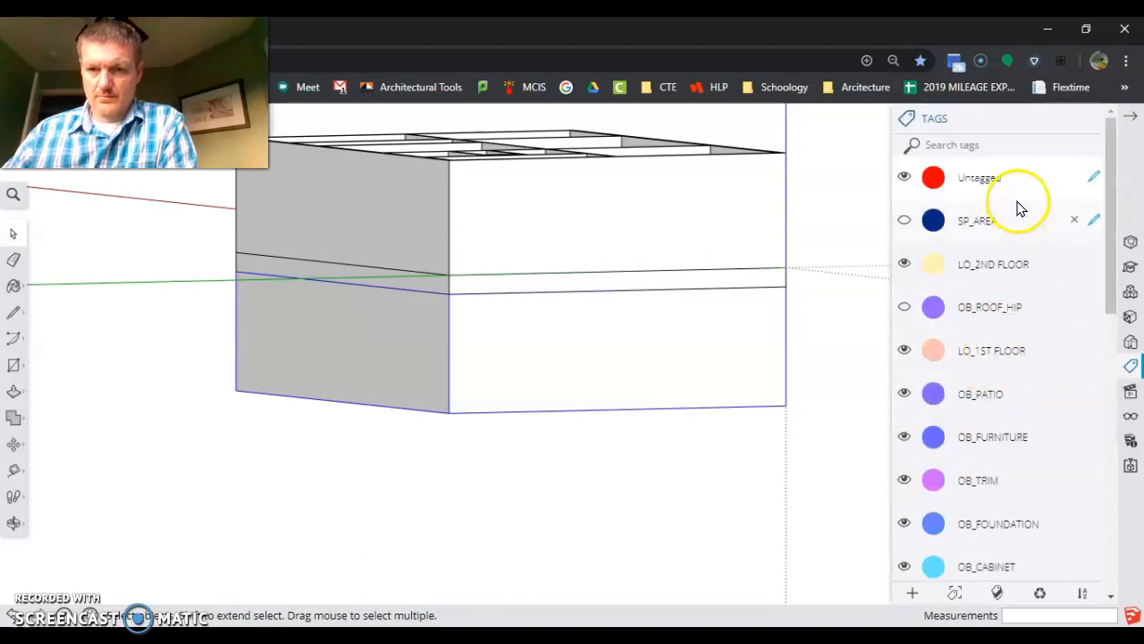
left_click(1130, 242)
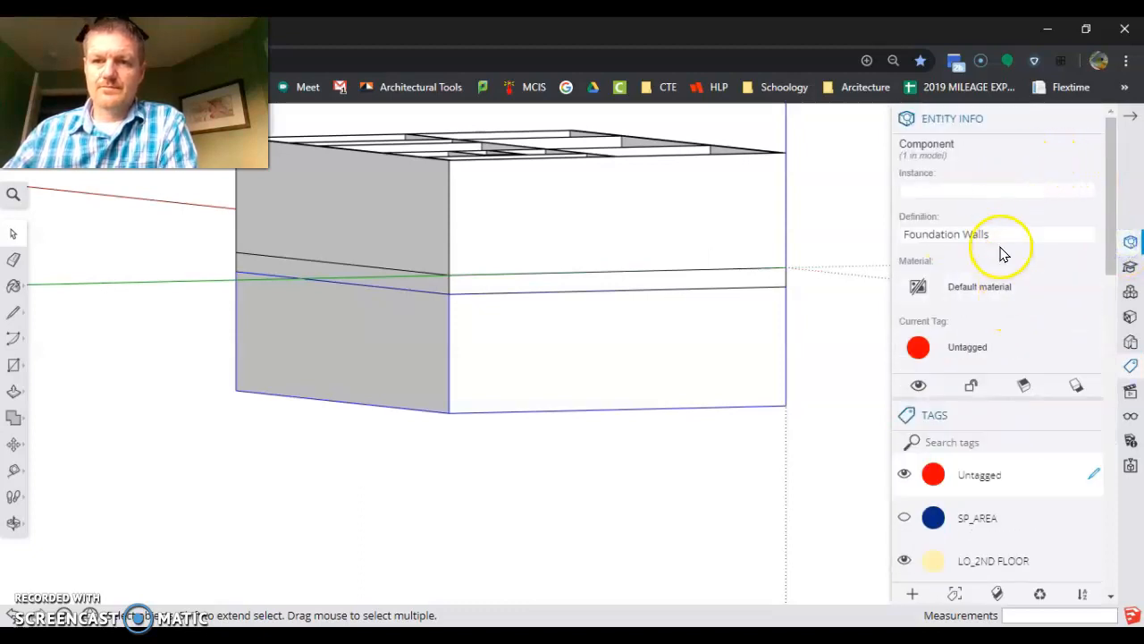
left_click(981, 348)
scroll(1008, 447, "down", 2)
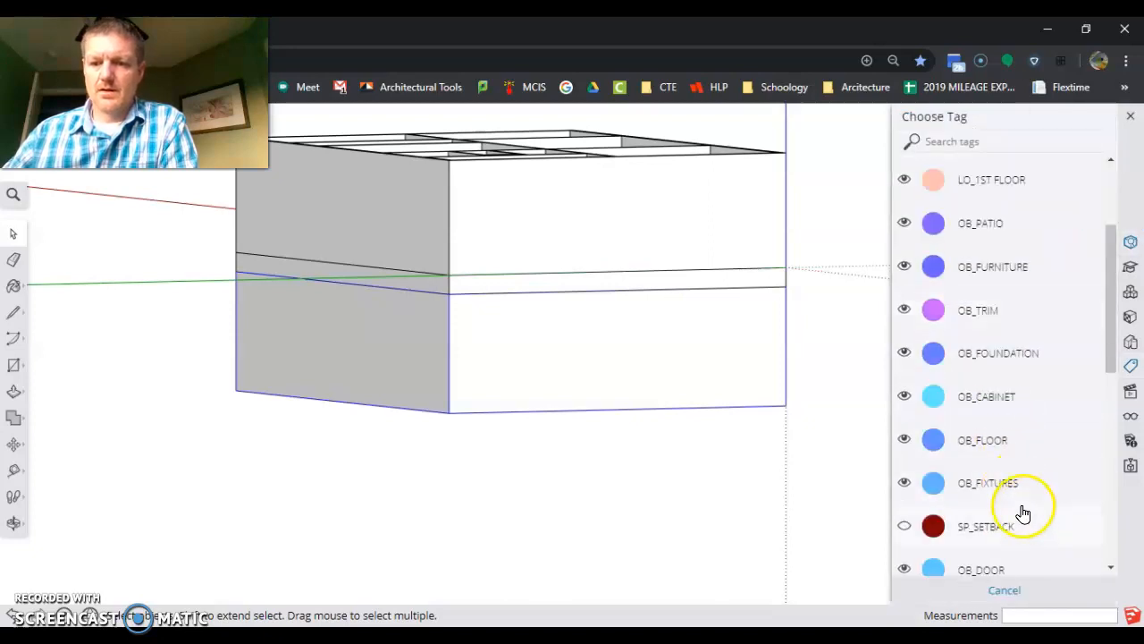
scroll(1017, 348, "down", 1)
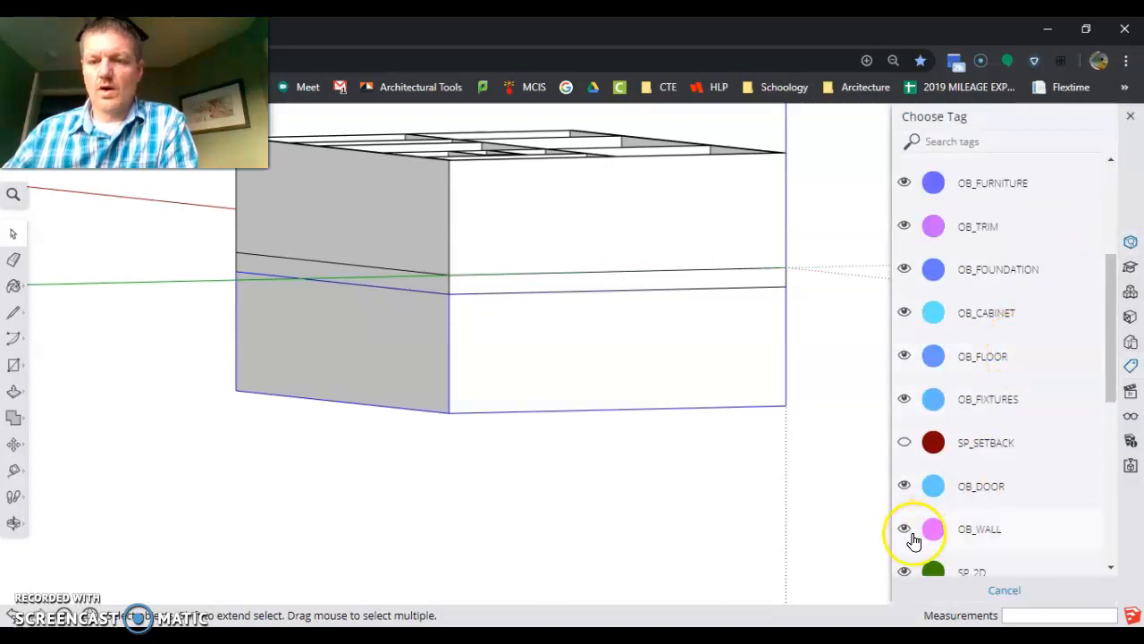
left_click(938, 540)
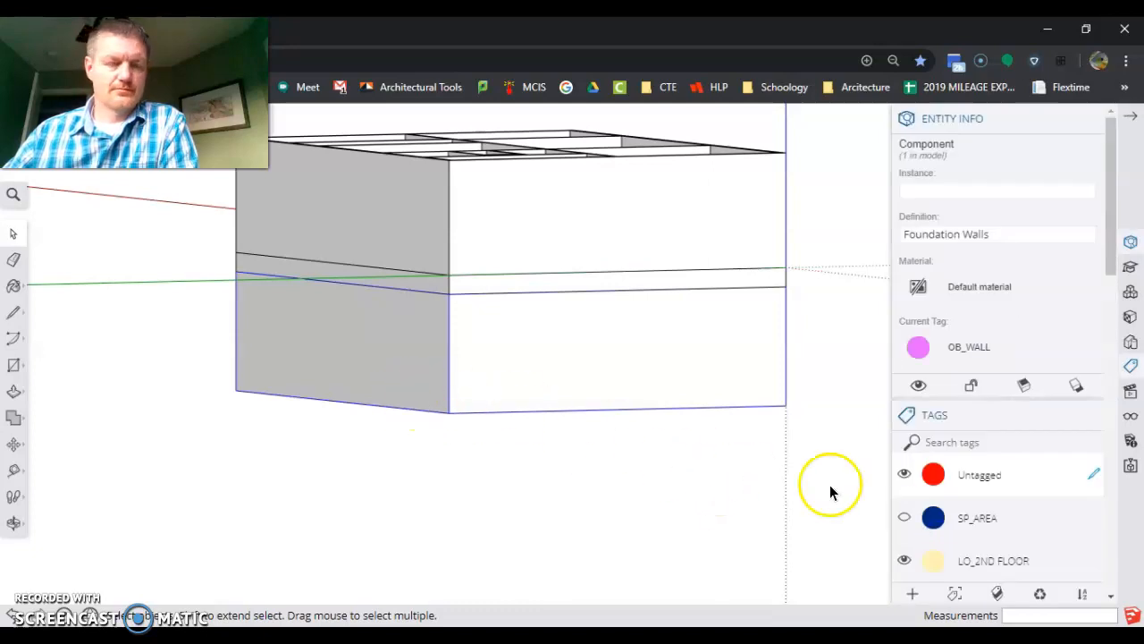
Hide the OB_WALL tag to expose the foundation floor face.
scroll(946, 456, "down", 2)
scroll(953, 487, "down", 3)
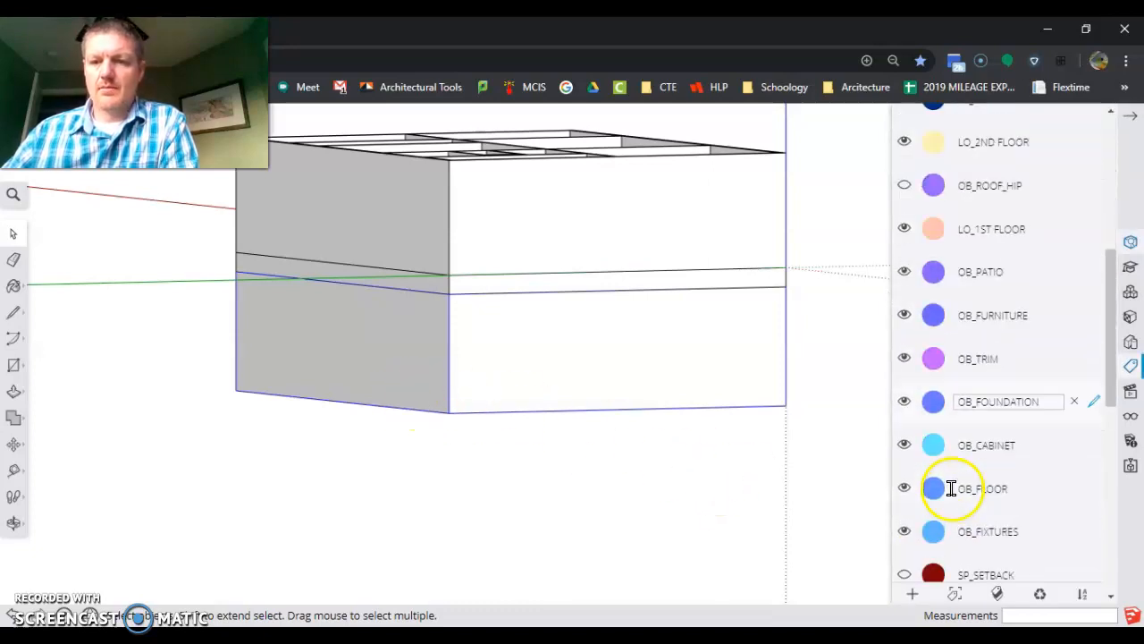
scroll(921, 402, "down", 2)
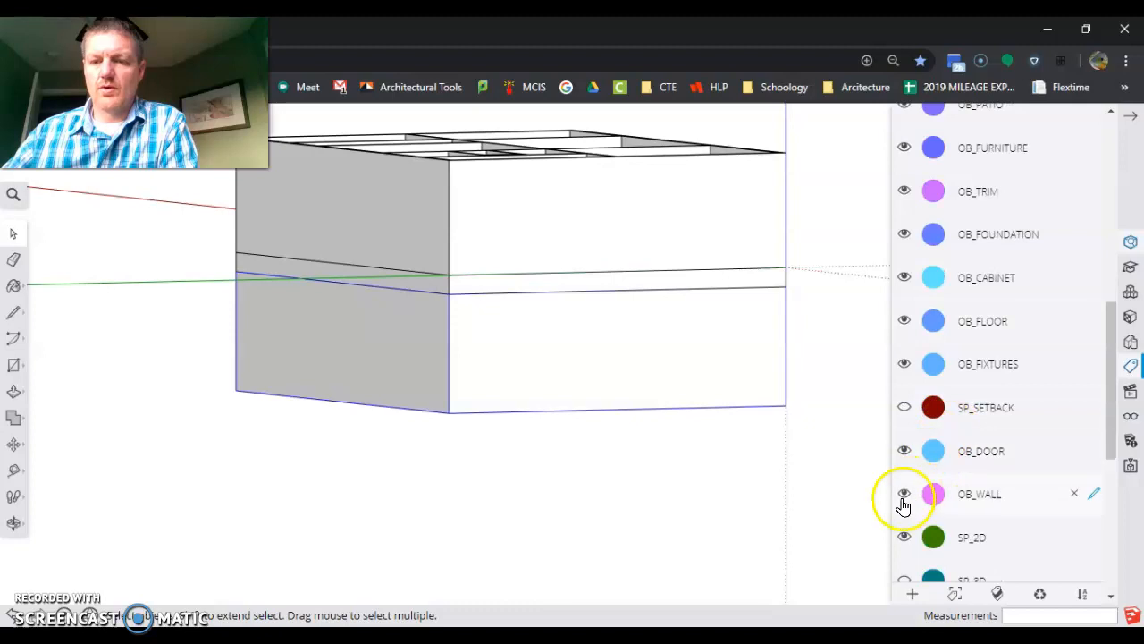
left_click(904, 496)
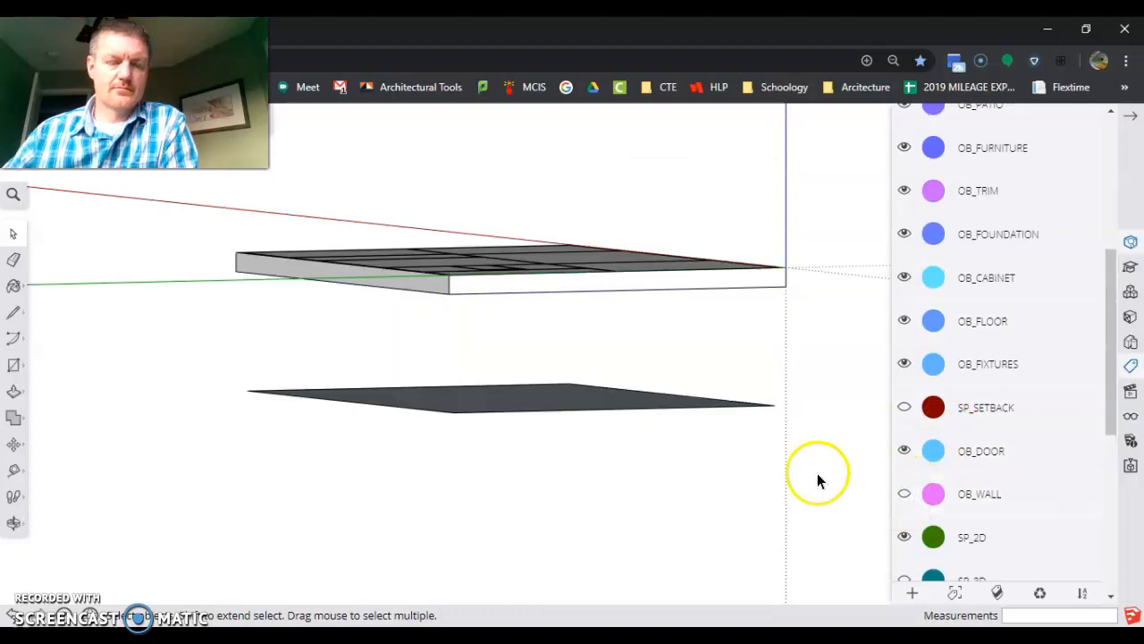
Push/Pull the foundation floor face upward 4" to form a slab.
left_click(14, 391)
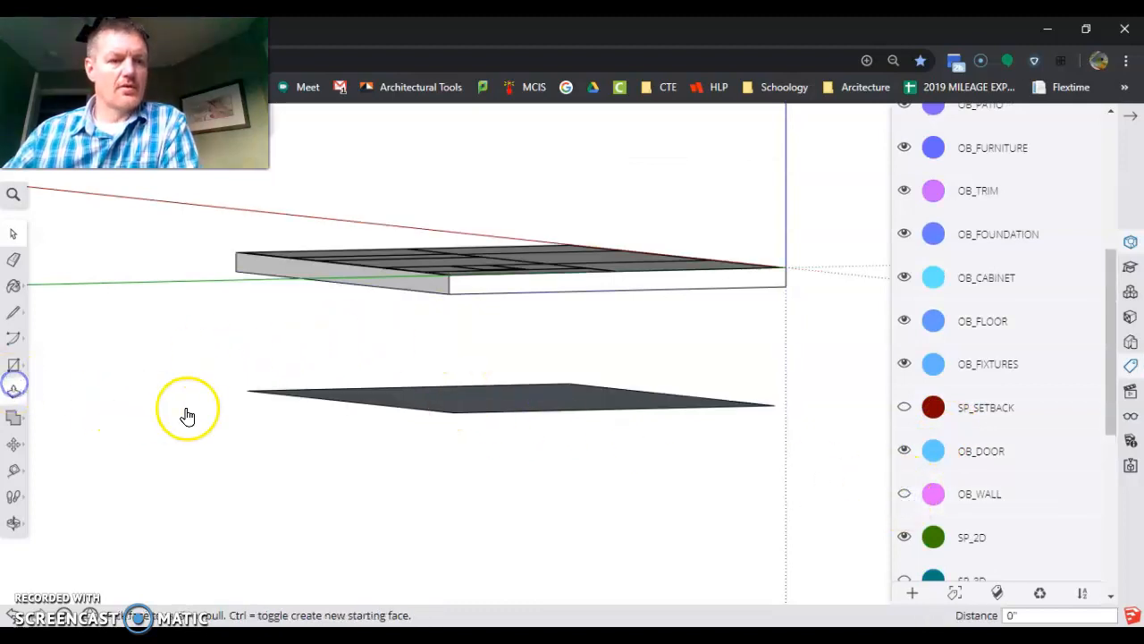
left_click(471, 409)
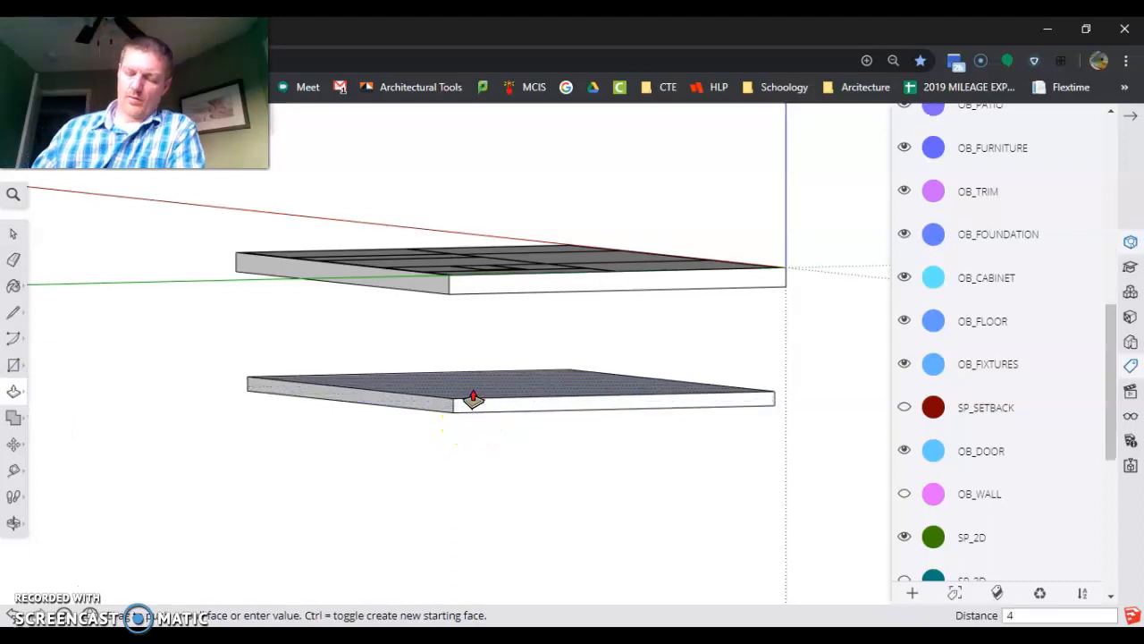
key("Return")
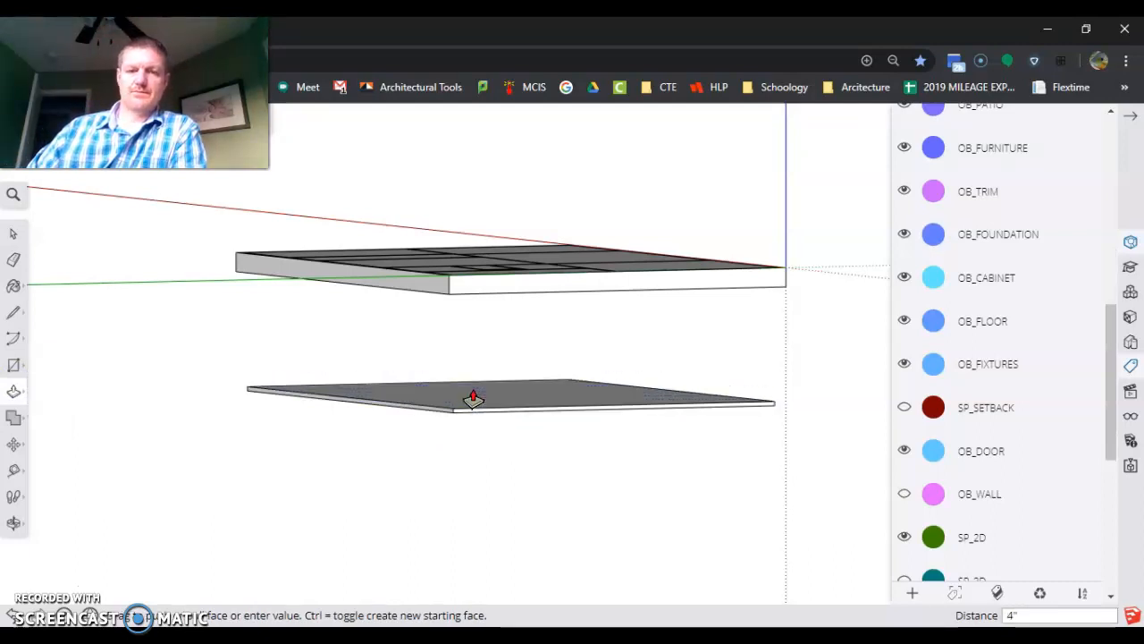
Make the foundation floor slab a component with the definition name Foundation Floor.
left_click(14, 234)
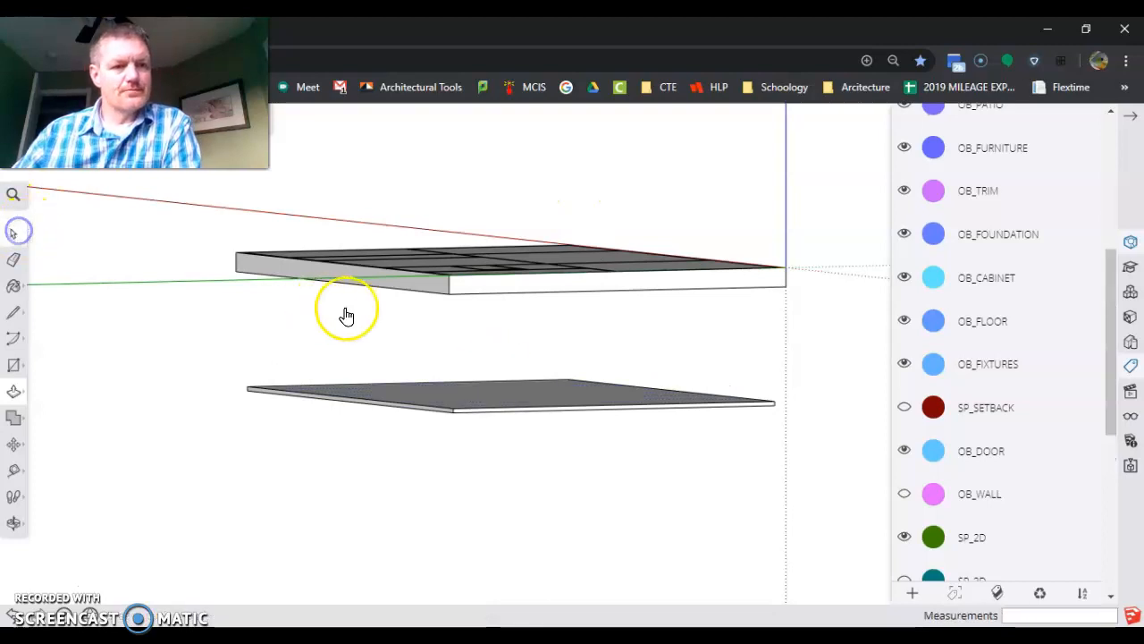
left_click(496, 408)
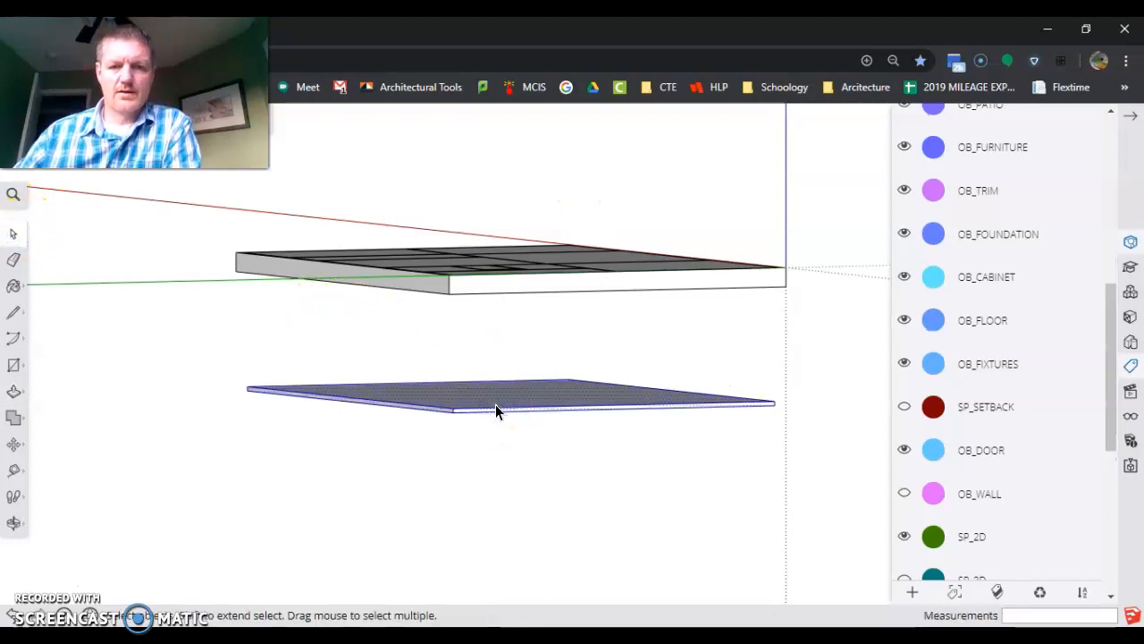
right_click(496, 409)
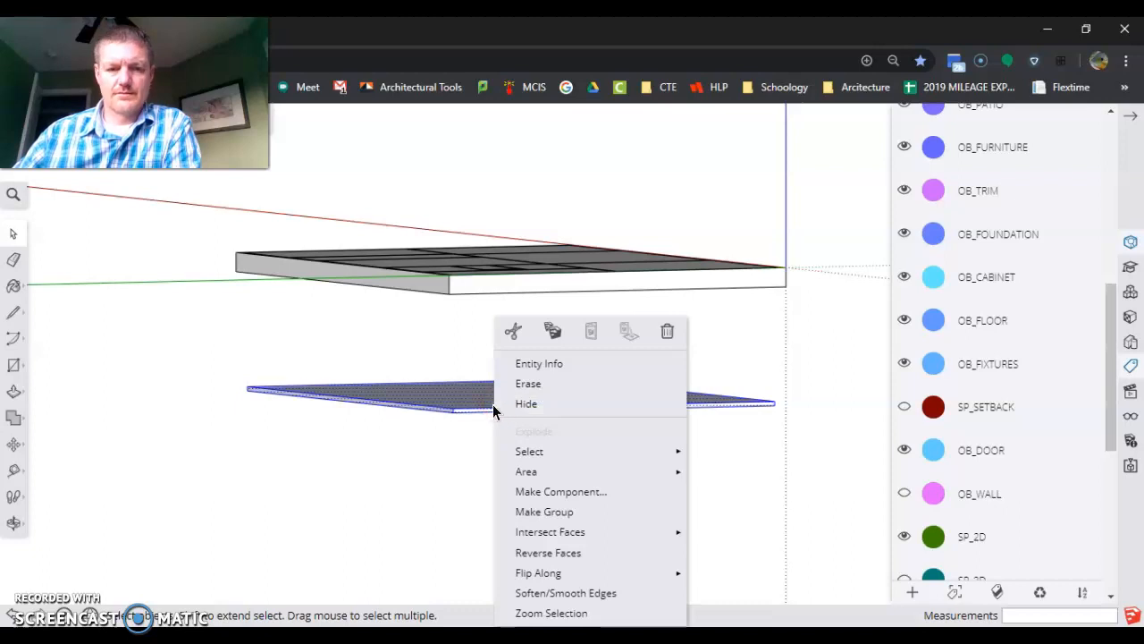
left_click(582, 493)
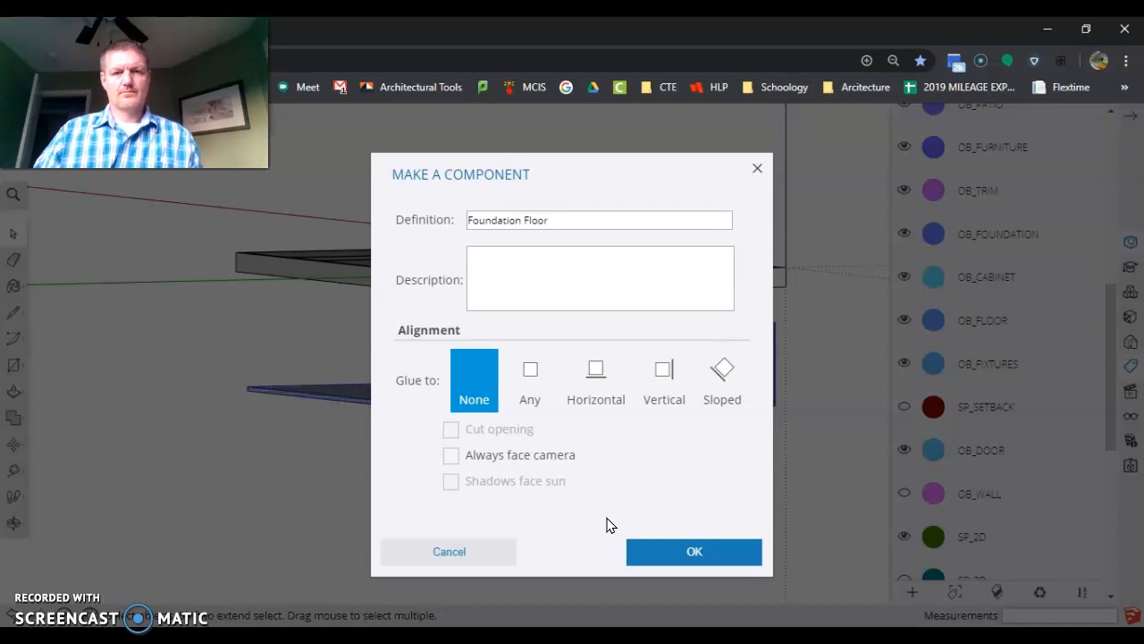
left_click(678, 552)
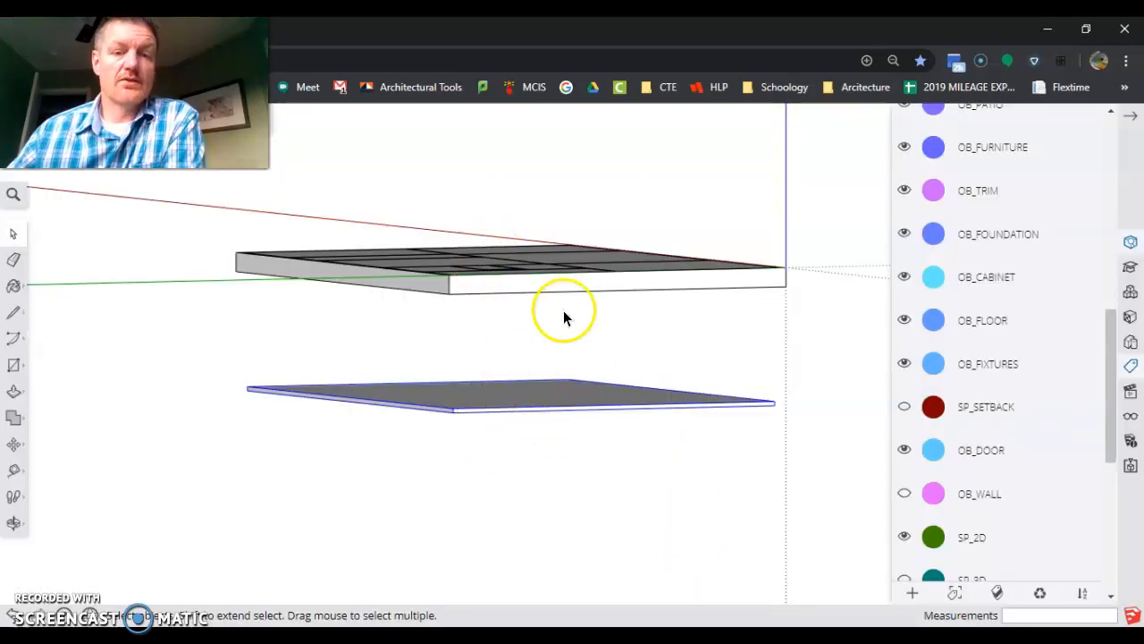
Look through the tag list for a tag that suits the foundation floor component.
scroll(592, 383, "up", 3)
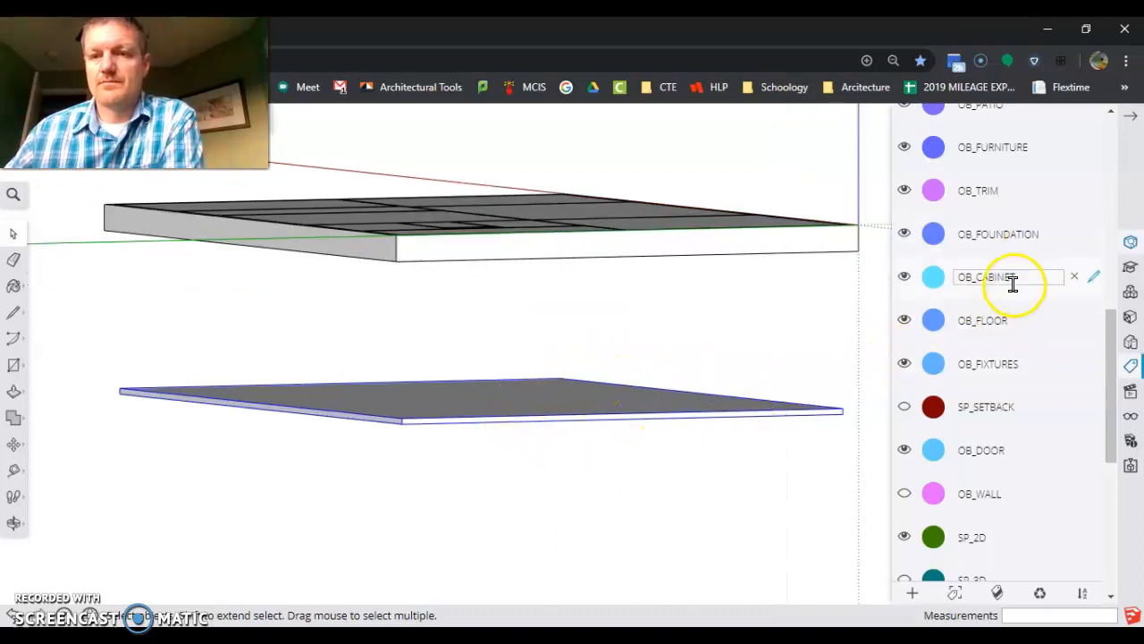
double_click(988, 278)
scroll(957, 429, "down", 4)
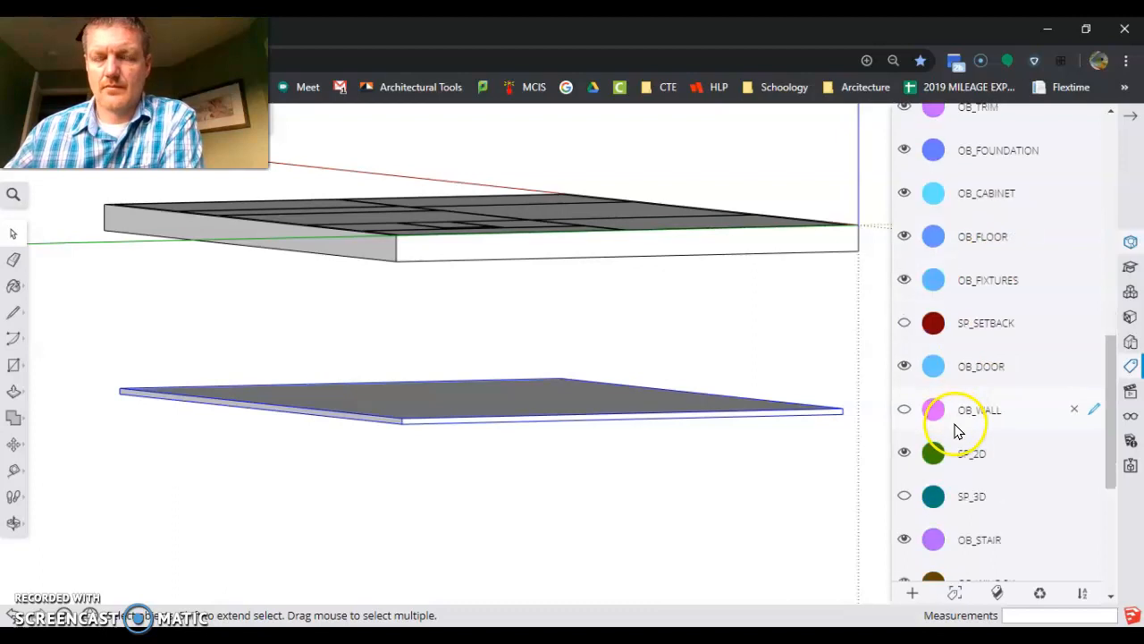
double_click(960, 431)
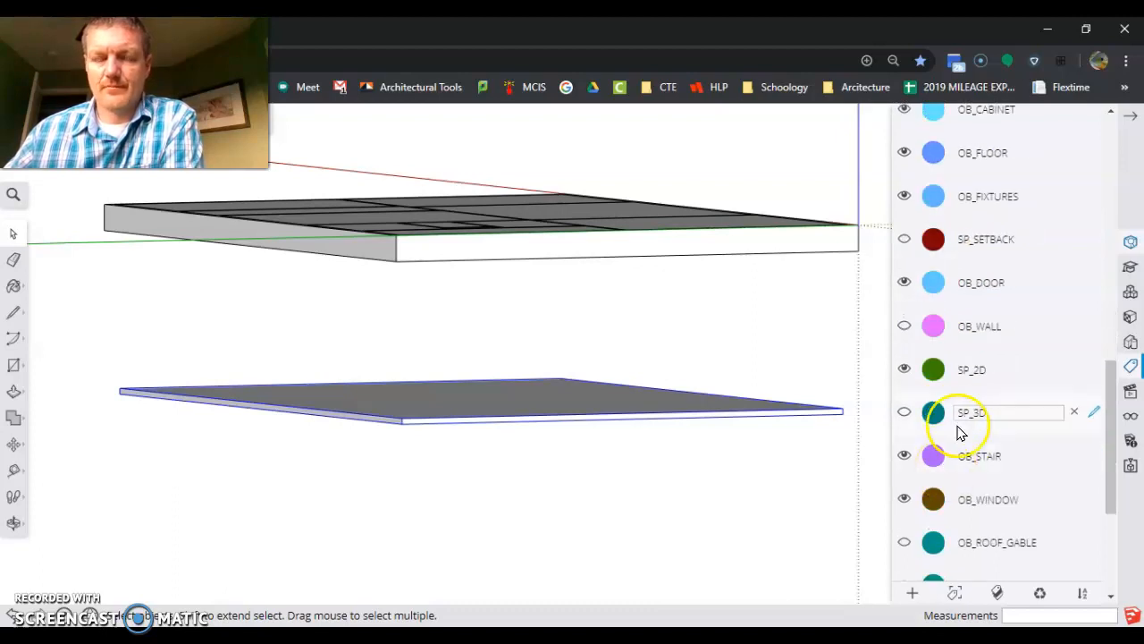
middle_click_drag(669, 449, 694, 499)
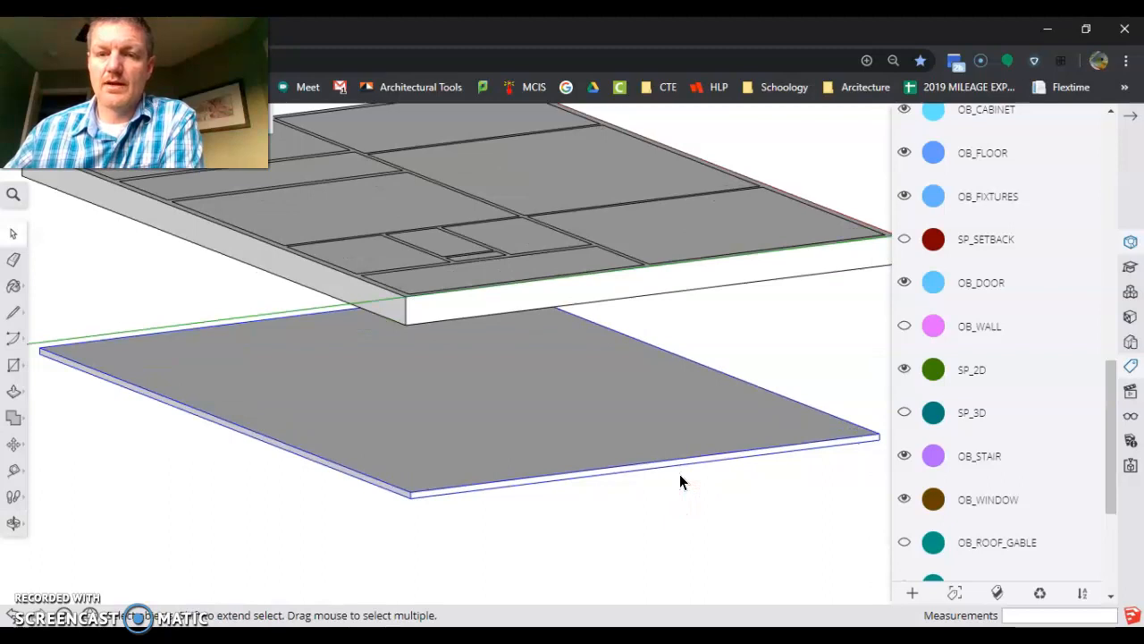
scroll(680, 481, "down", 1)
left_click(775, 440)
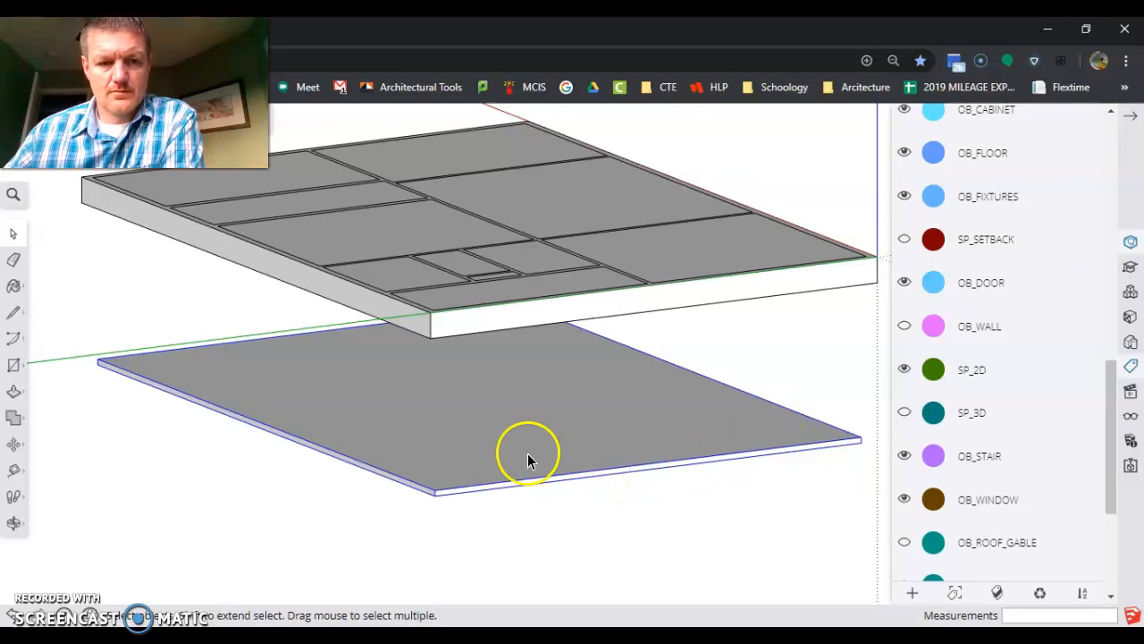
scroll(971, 465, "down", 2)
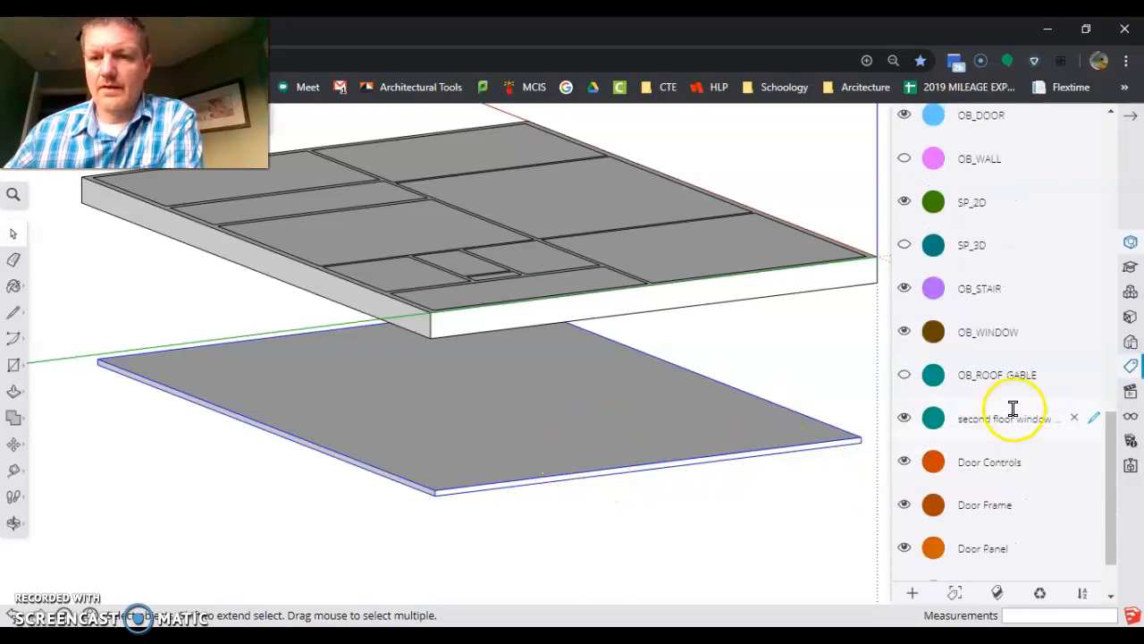
scroll(1015, 407, "up", 1)
scroll(1021, 404, "up", 5)
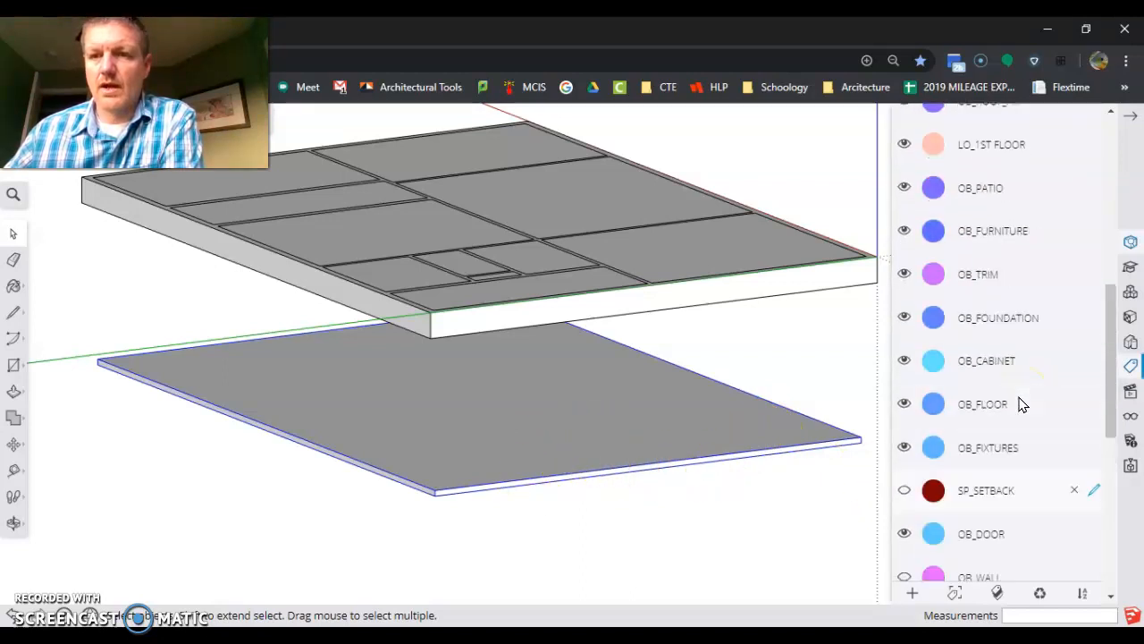
scroll(1018, 398, "up", 5)
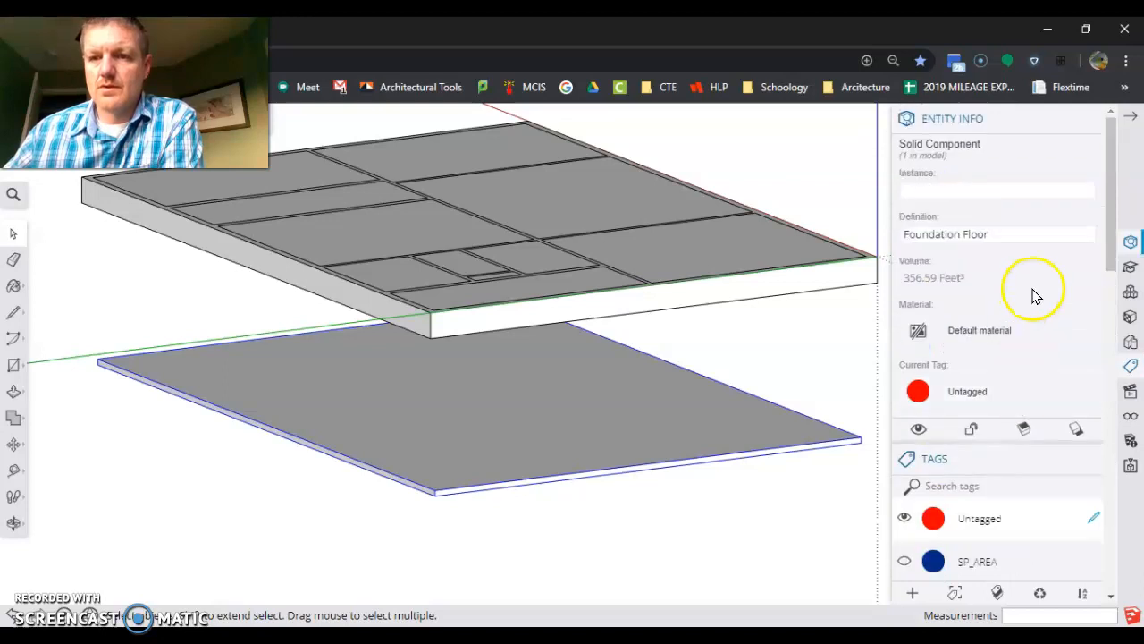
Assign the OB_PATIO tag to the Foundation Floor component and look through the remaining tag choices.
left_click(1067, 388)
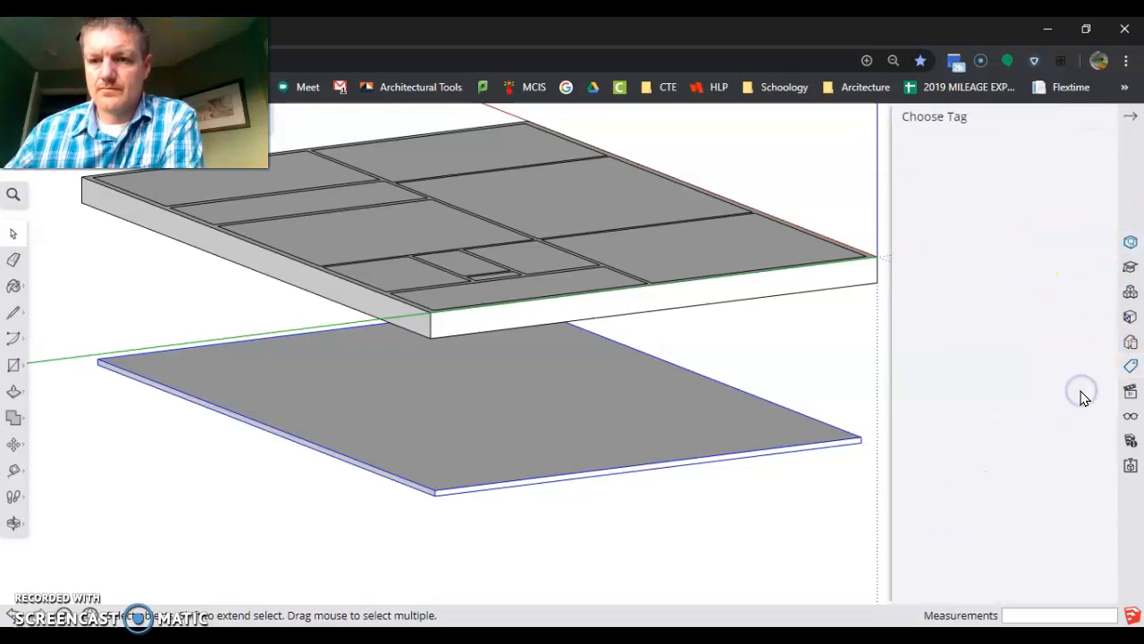
left_click(1008, 386)
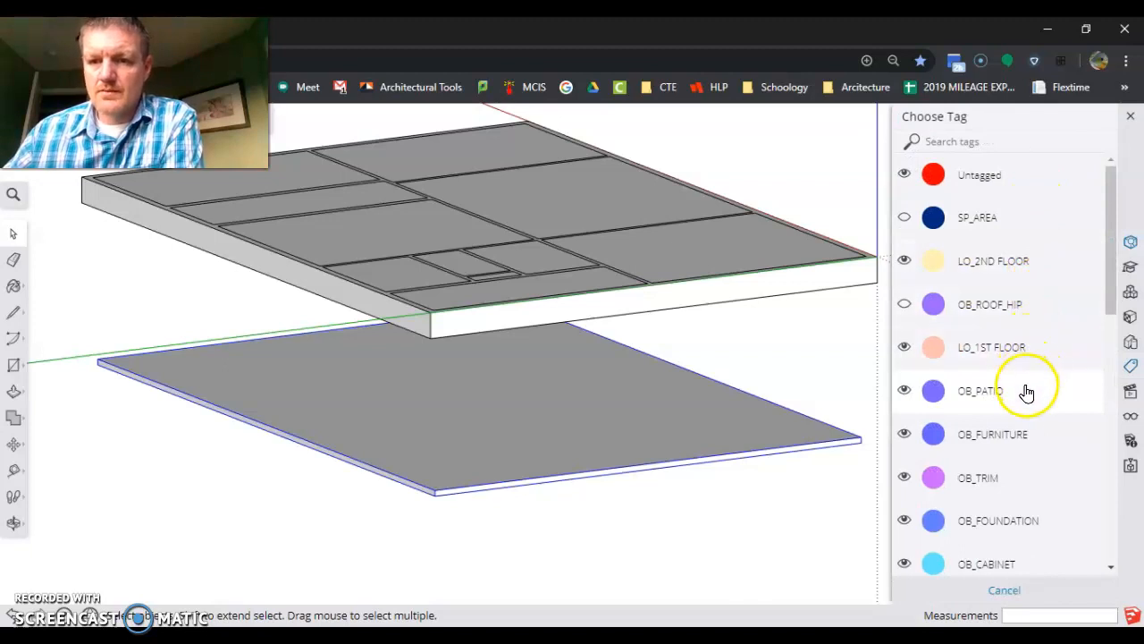
scroll(1026, 391, "down", 1)
scroll(1025, 394, "down", 1)
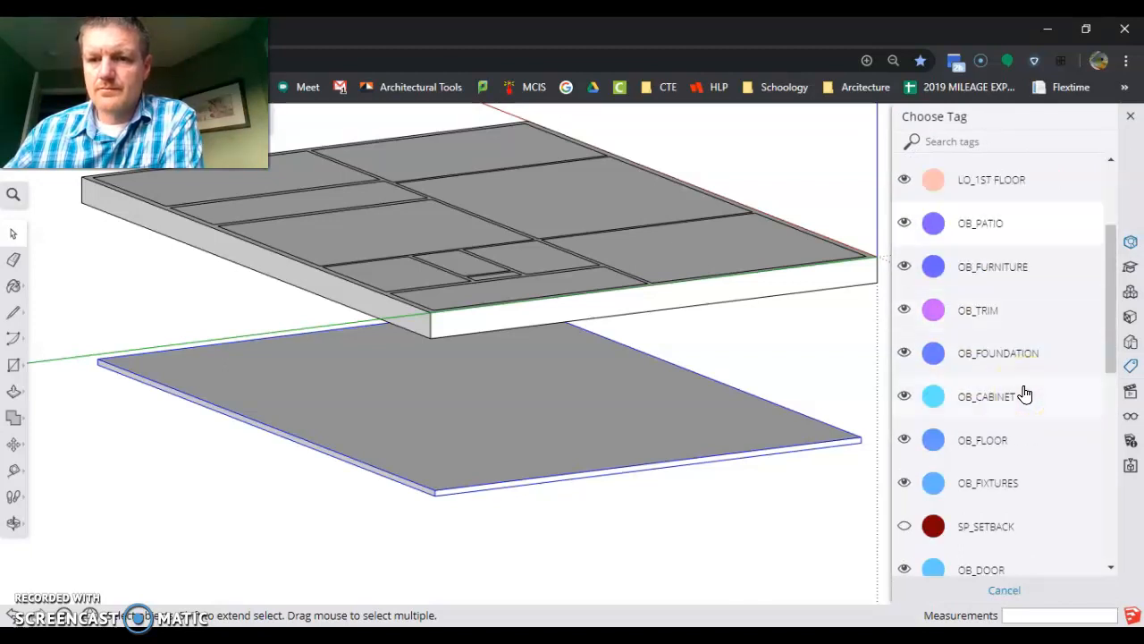
scroll(1024, 390, "down", 1)
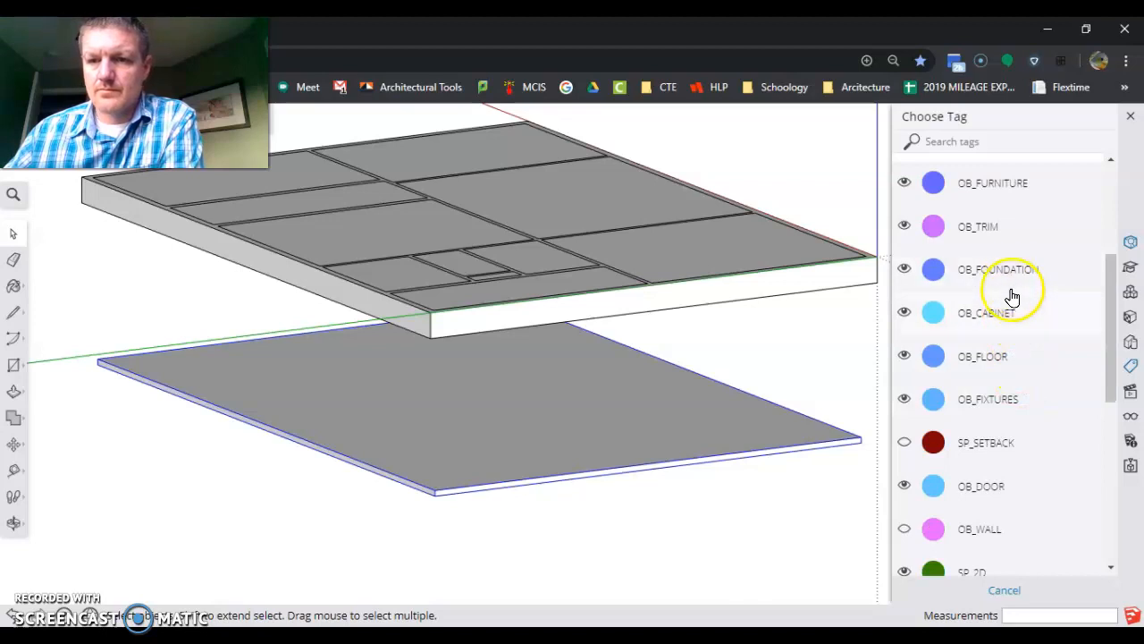
scroll(995, 472, "down", 1)
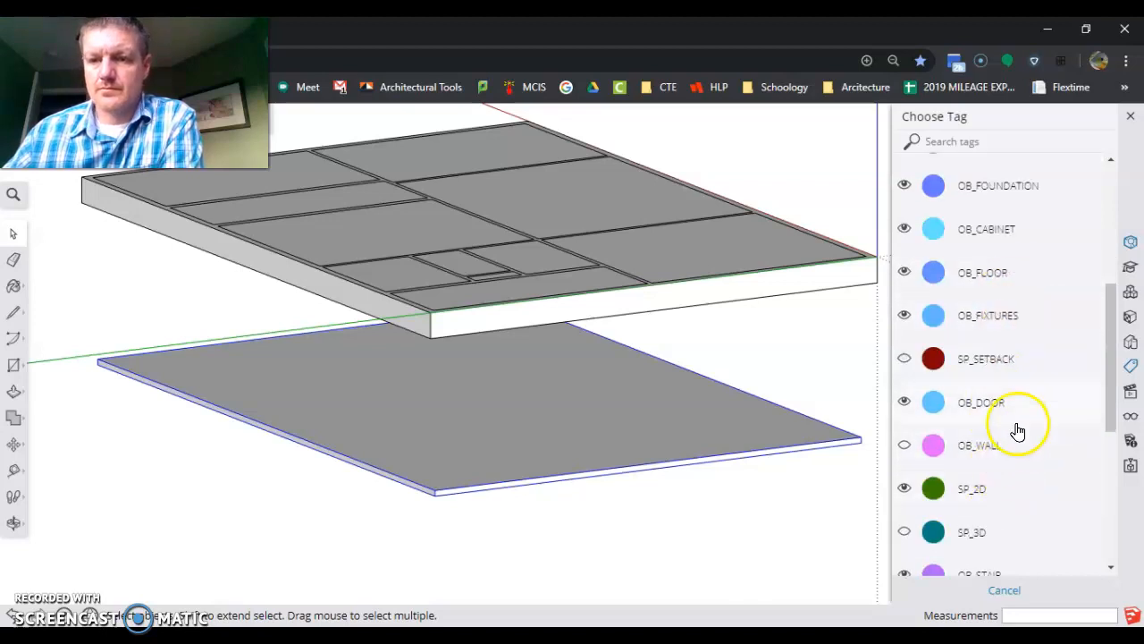
scroll(1025, 450, "down", 1)
scroll(1025, 450, "down", 1)
scroll(1025, 452, "down", 1)
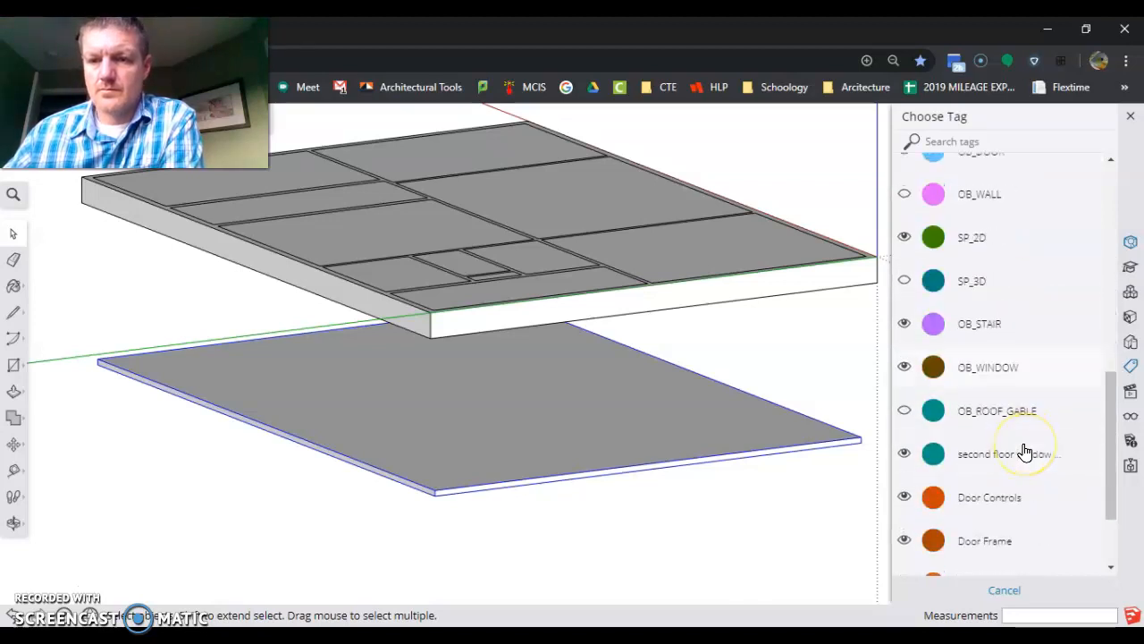
scroll(1028, 485, "down", 1)
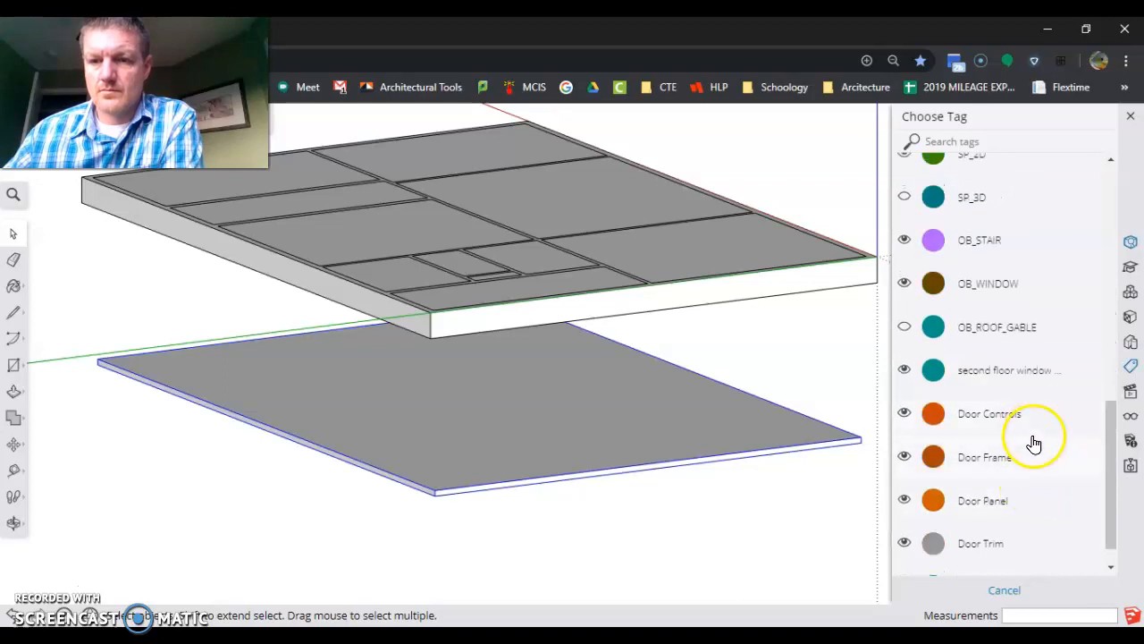
scroll(1031, 451, "down", 1)
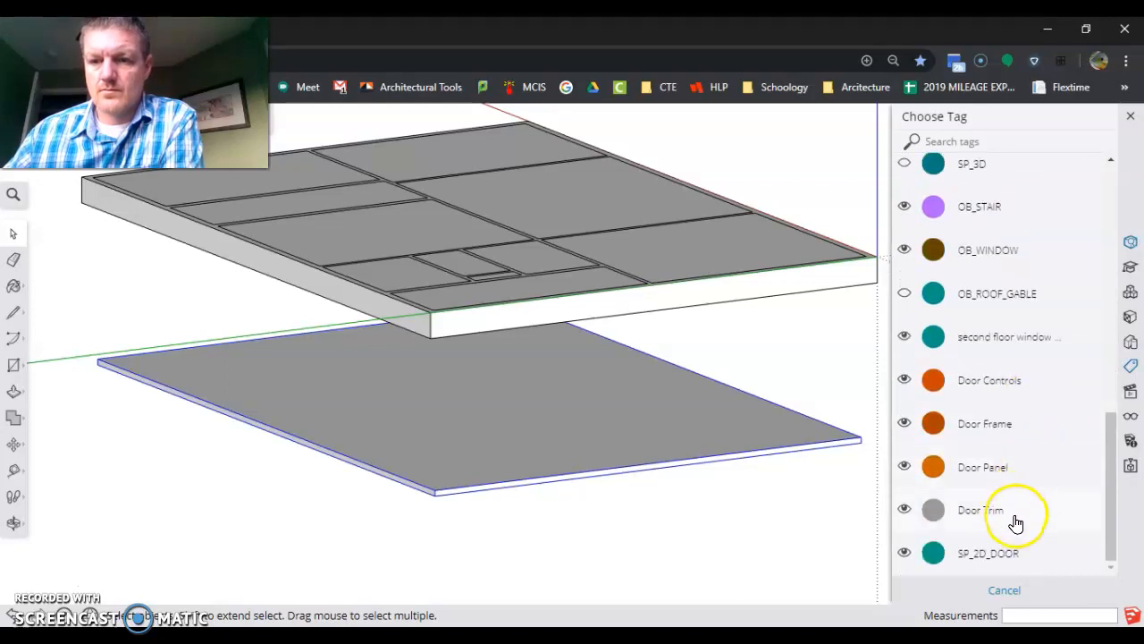
scroll(1017, 559, "up", 2)
scroll(1011, 542, "up", 3)
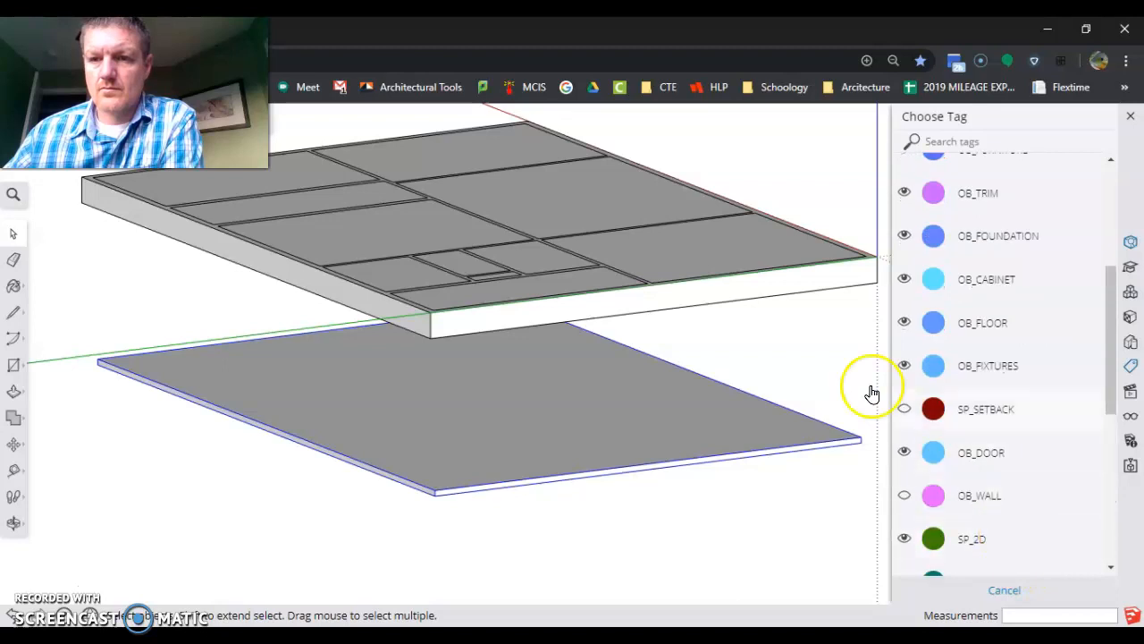
Check which tag the house's level 1 floor component uses, and reselect the Foundation Floor component.
left_click(299, 271)
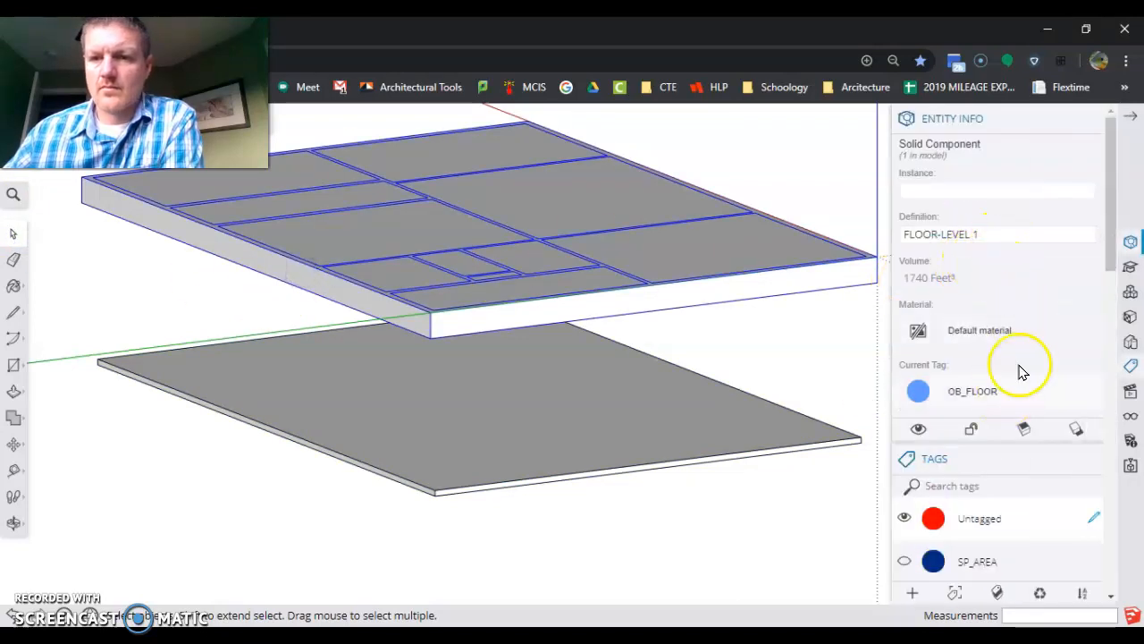
left_click(666, 440)
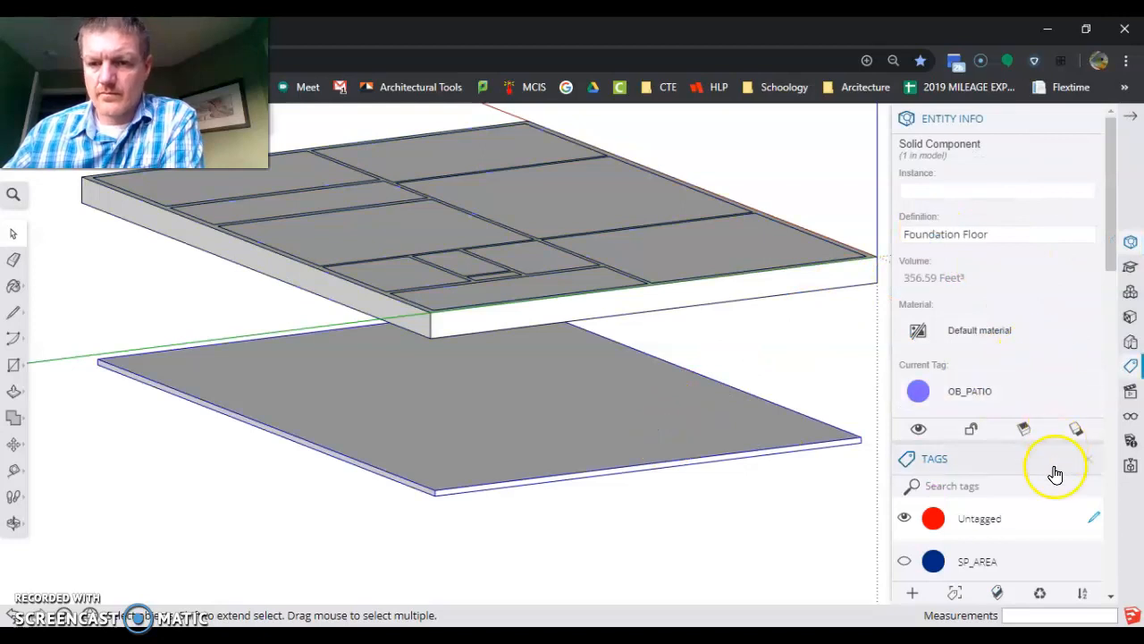
scroll(1052, 473, "down", 5)
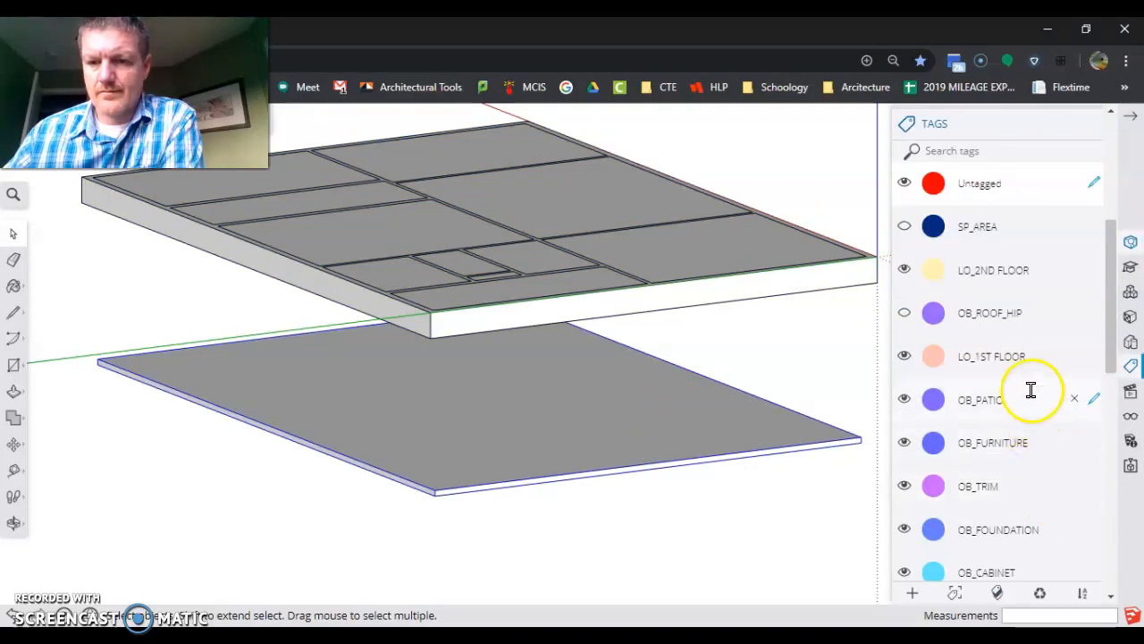
scroll(1044, 278, "up", 2)
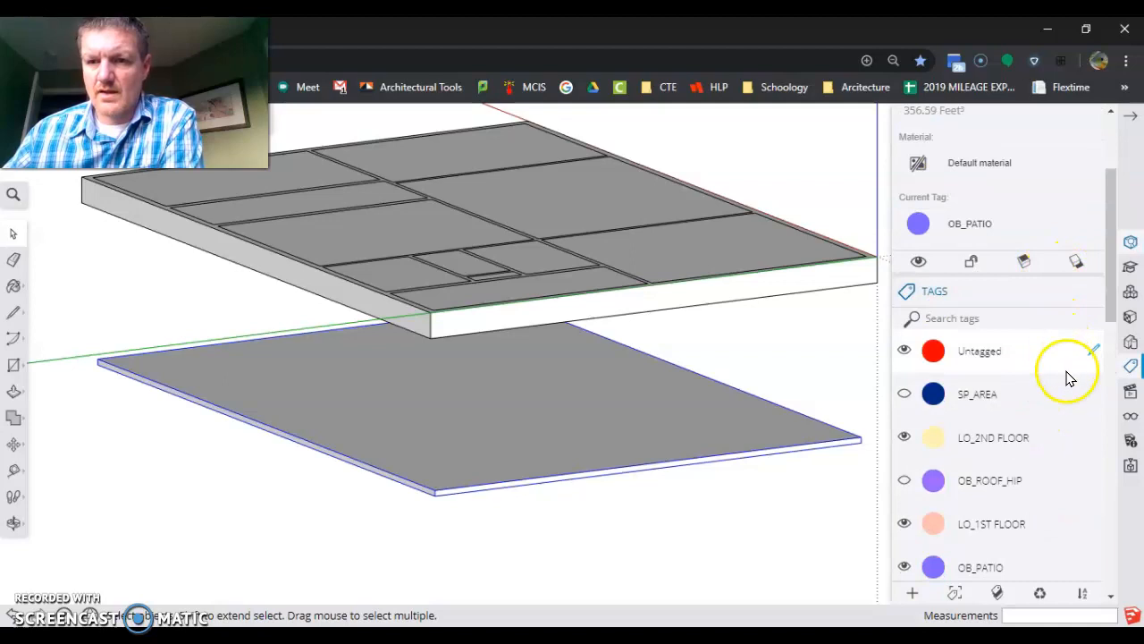
scroll(983, 309, "down", 1)
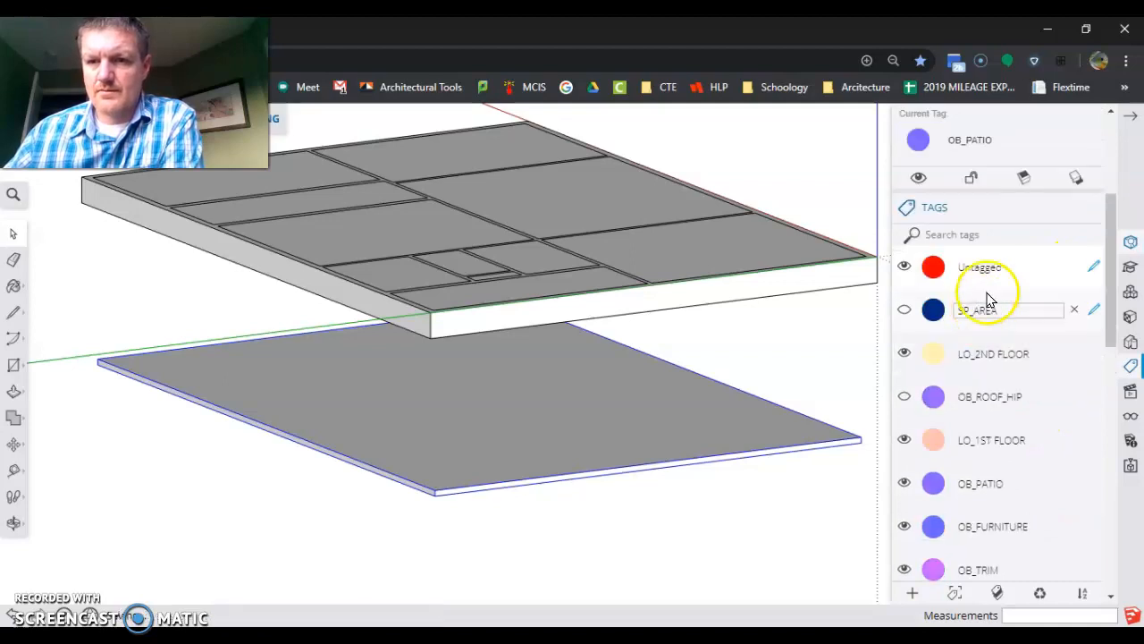
Filter the tags by "flo" and try to apply OB_FLOOR to the Foundation Floor component, closing the tag colour settings unchanged.
left_click(985, 234)
type("flo")
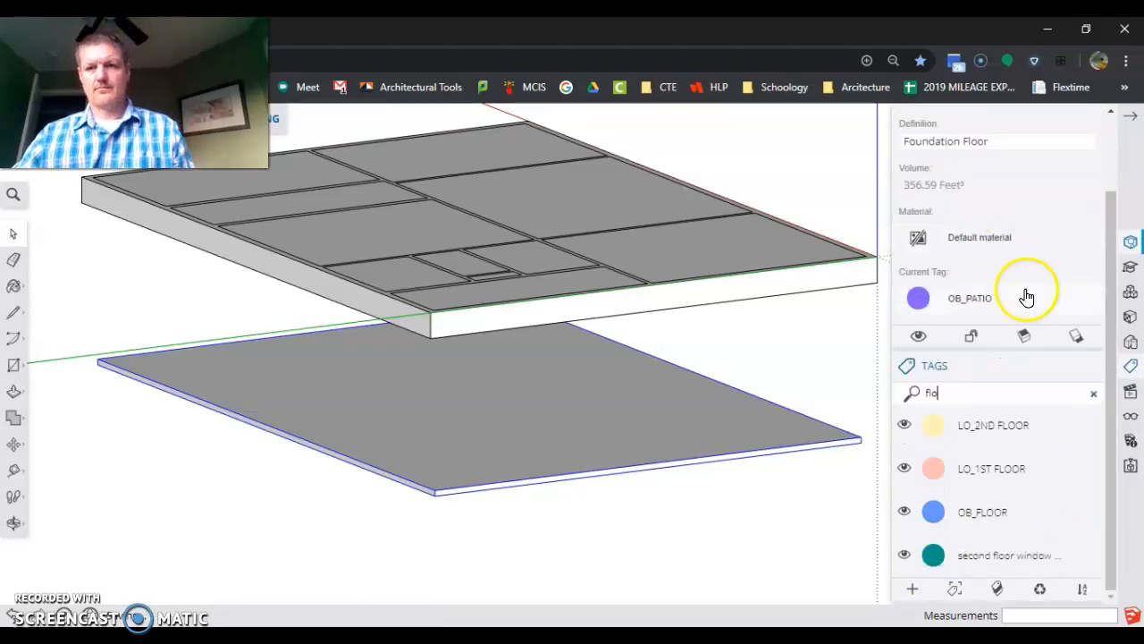
double_click(977, 511)
left_click(932, 512)
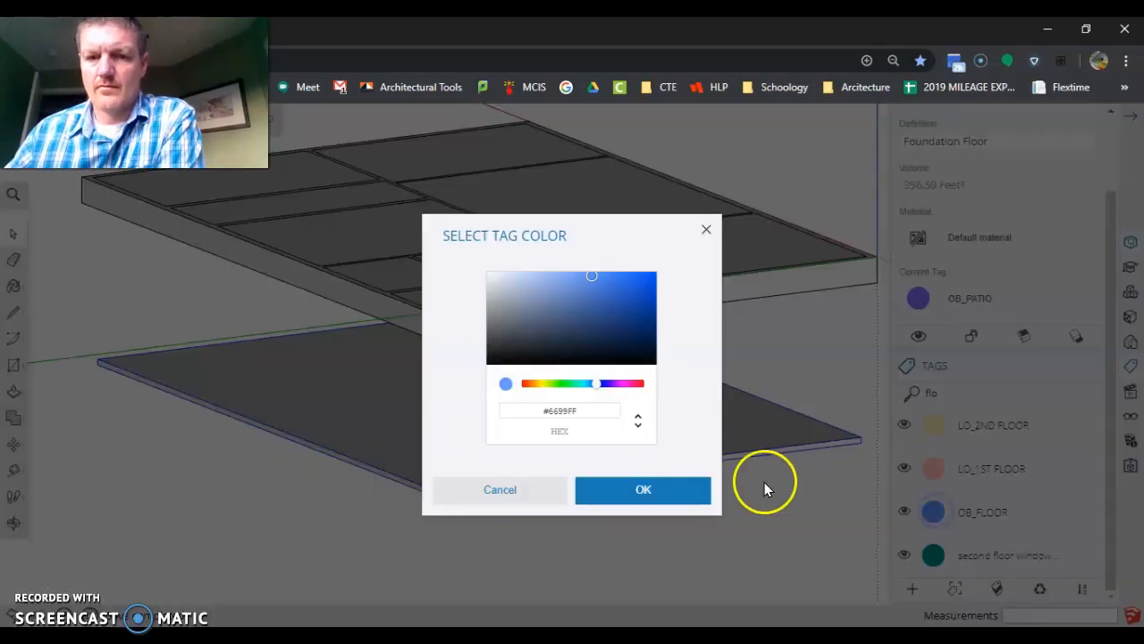
left_click(706, 230)
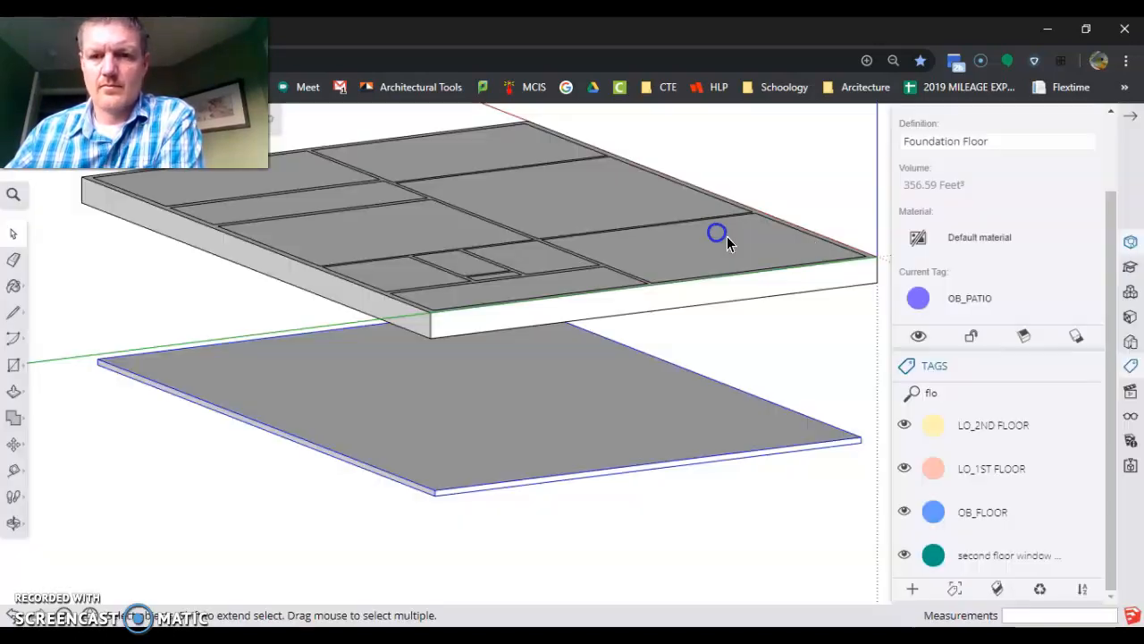
Set the Foundation Floor component's tag to OB_FLOOR, searching the tag choices for "flo".
left_click(981, 300)
left_click(976, 143)
type("flo")
left_click(953, 263)
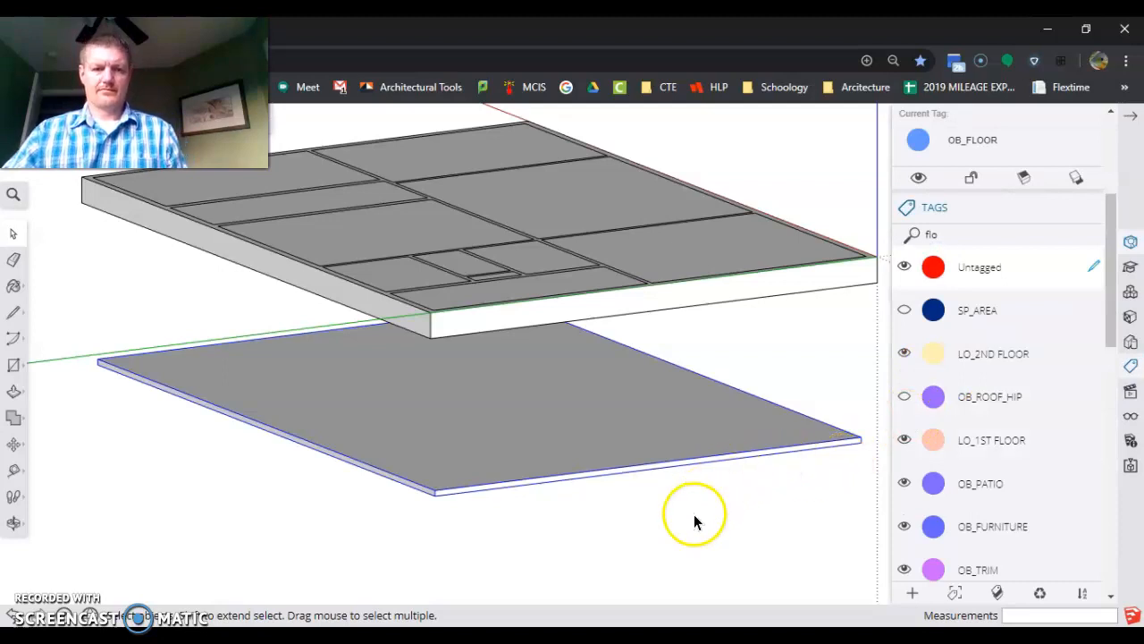
Search the tags for "wall", turn the OB_WALL tag's visibility back on, and inspect the foundation from below.
scroll(766, 498, "down", 1)
scroll(562, 464, "up", 1)
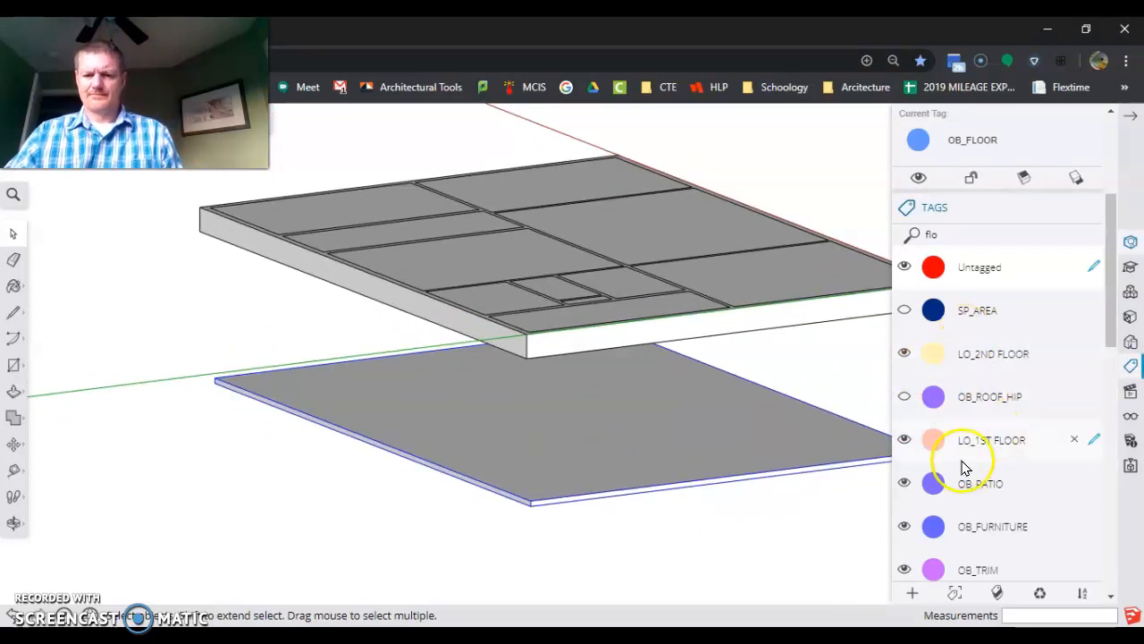
scroll(912, 509, "down", 5)
scroll(927, 494, "up", 6)
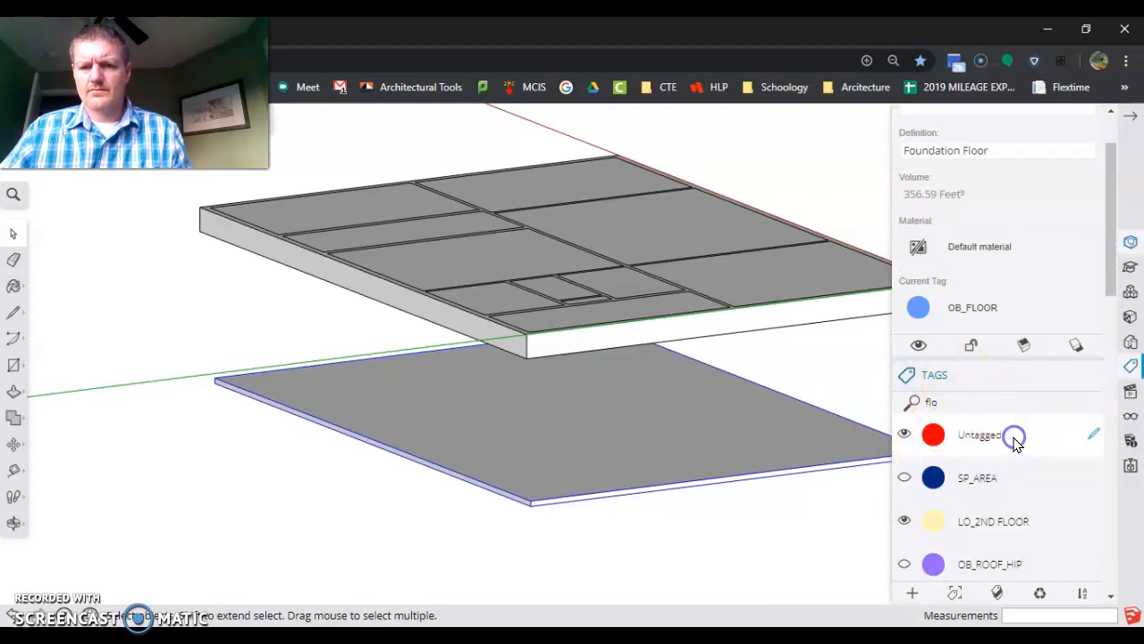
left_click(979, 434)
left_click_drag(970, 402, 869, 404)
type("wall")
left_click(908, 511)
middle_click_drag(727, 392, 749, 94)
scroll(659, 224, "down", 3)
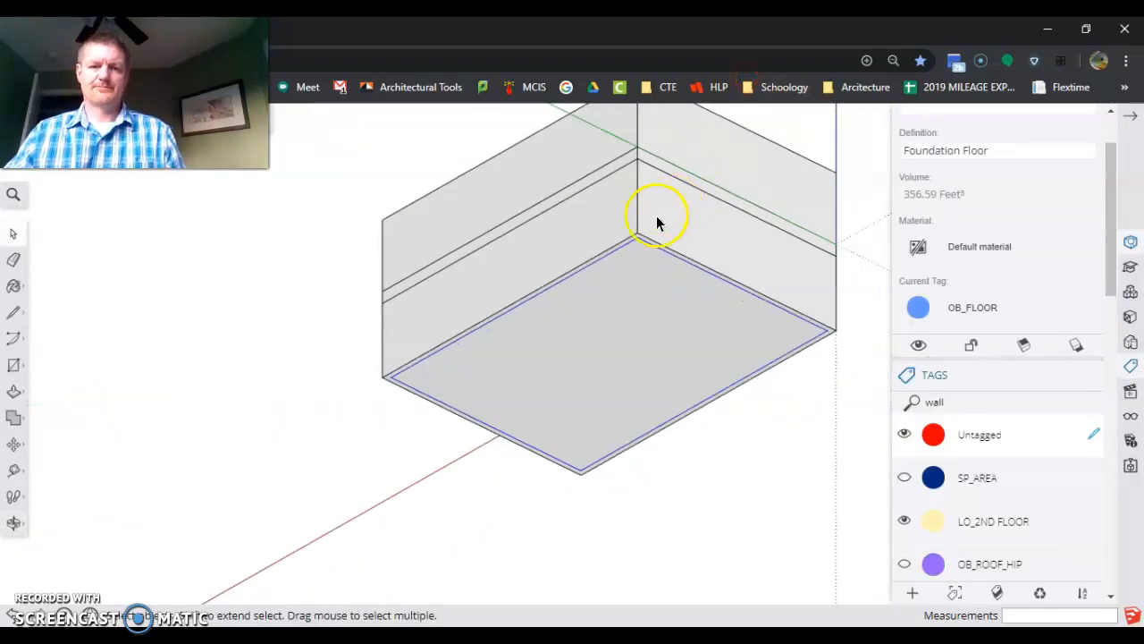
scroll(653, 260, "up", 5)
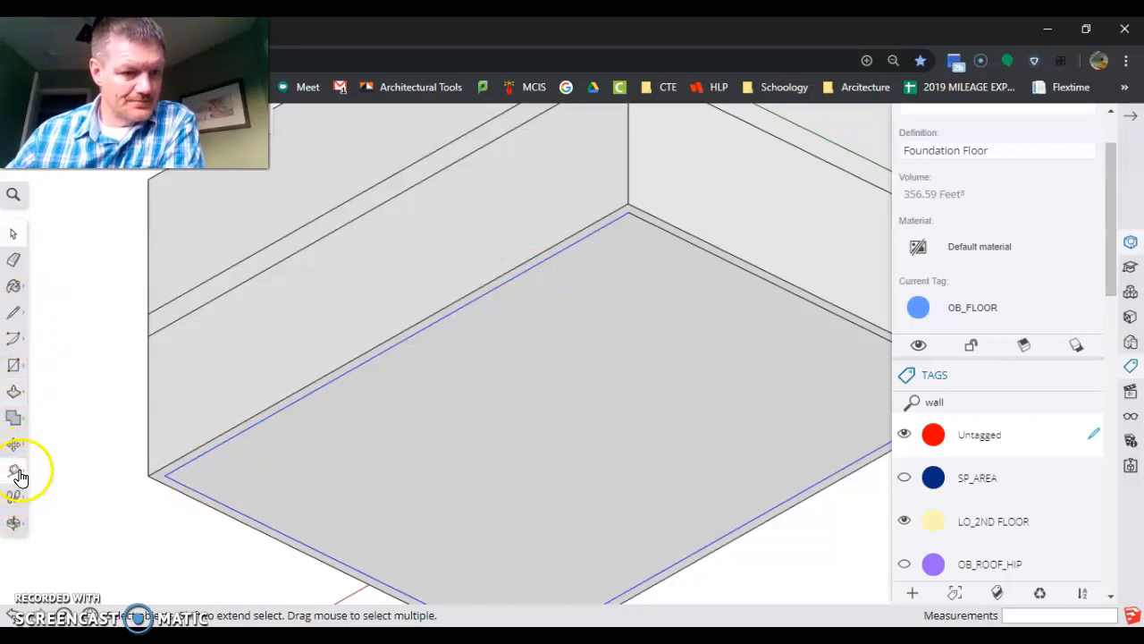
Draw short diagonal lines joining the inner and outer wall corners at two opposite corners of the foundation's underside.
left_click(13, 365)
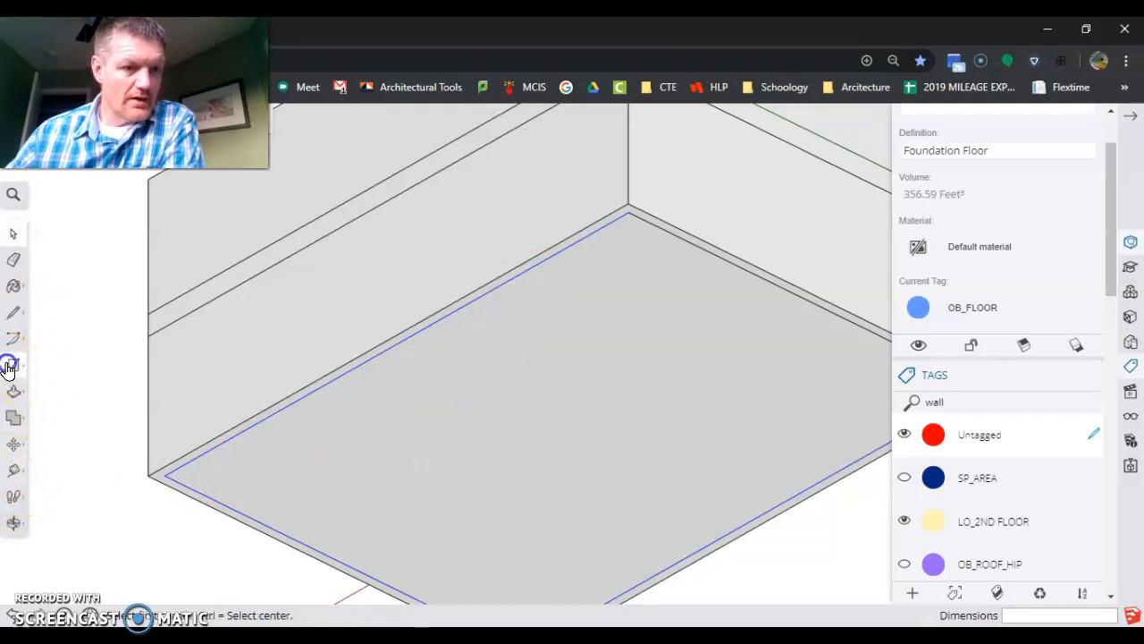
scroll(682, 248, "up", 5)
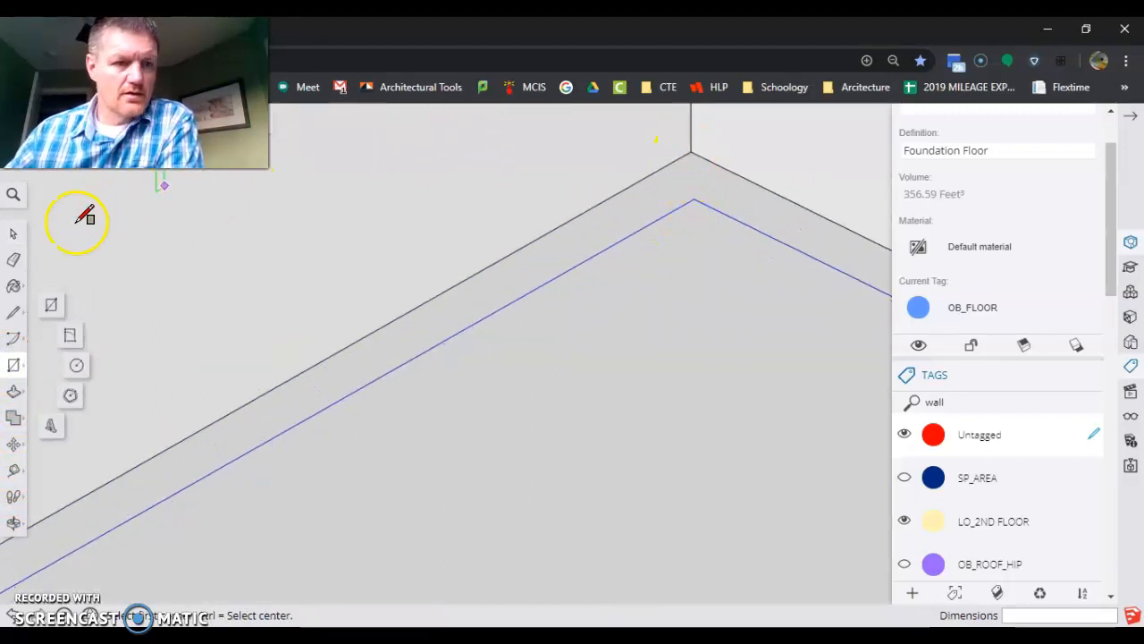
left_click(14, 312)
left_click(691, 152)
left_click(697, 202)
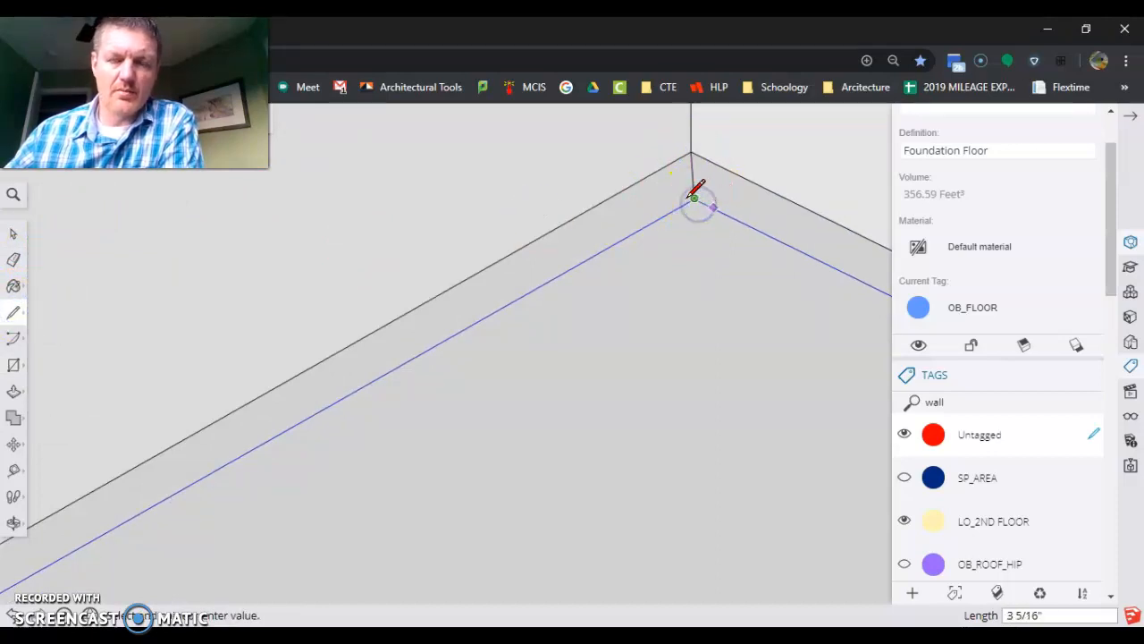
scroll(696, 192, "down", 8)
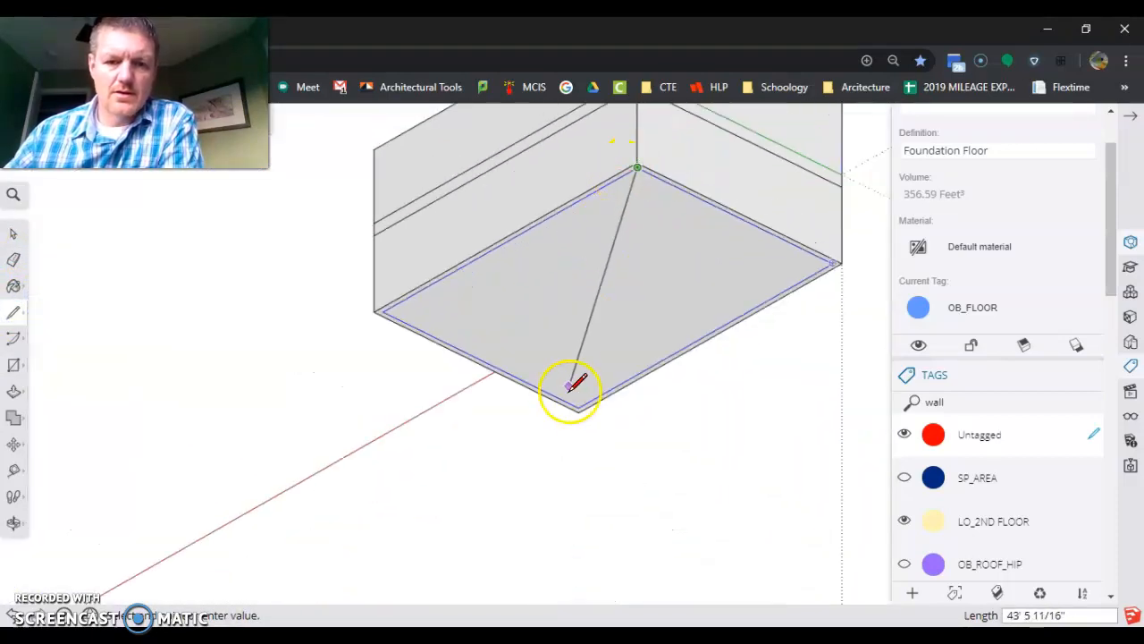
scroll(570, 386, "up", 5)
key("Escape")
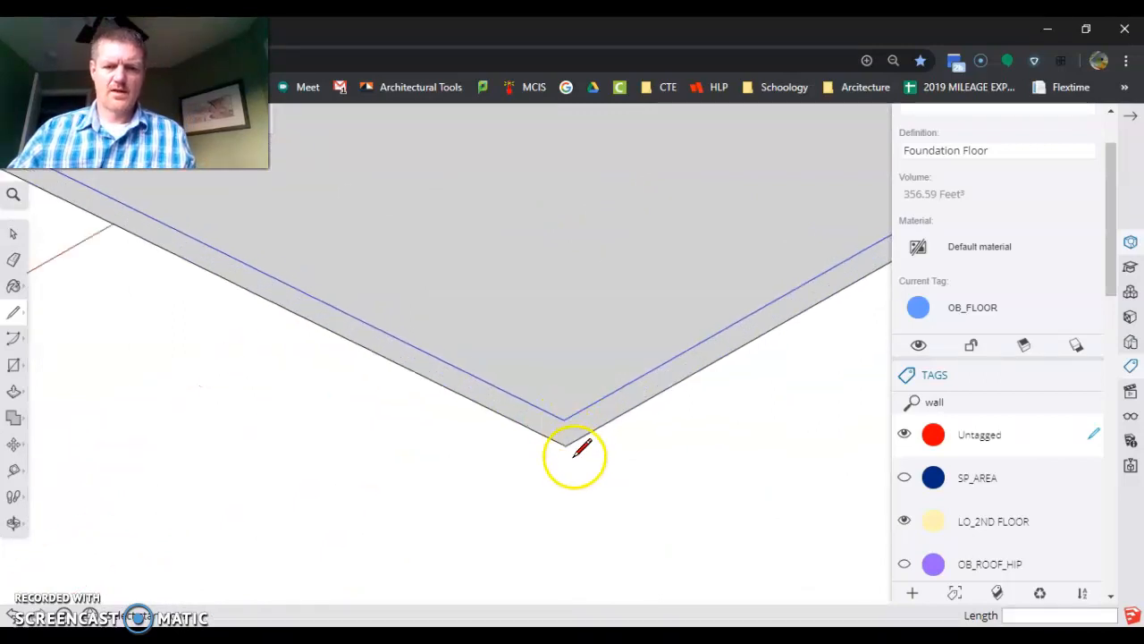
left_click(564, 445)
left_click(565, 416)
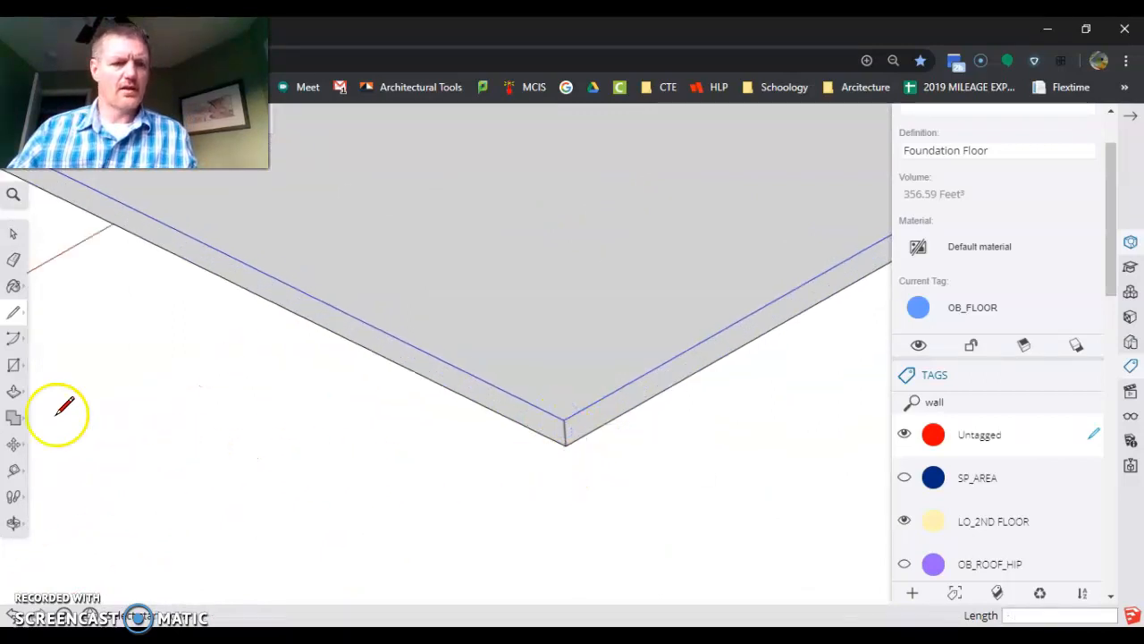
Draw a 39' 4" by 28' 4" rectangle on the foundation's underside between the midpoints of the two diagonal lines.
left_click(15, 366)
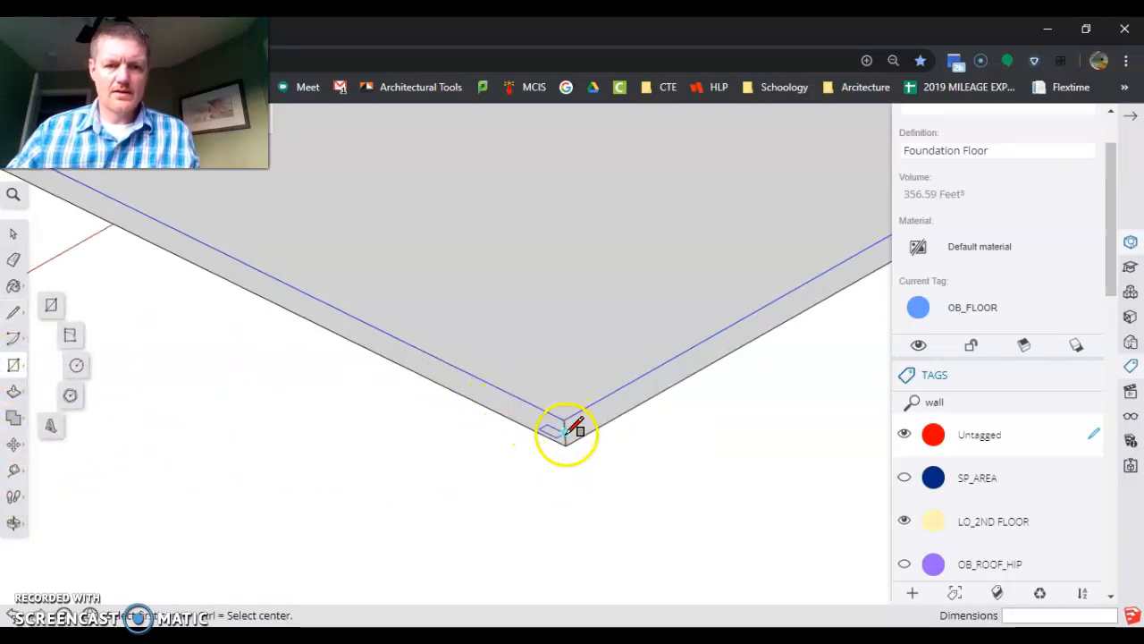
left_click(565, 435)
scroll(570, 375, "down", 5)
scroll(568, 286, "down", 2)
scroll(631, 197, "up", 10)
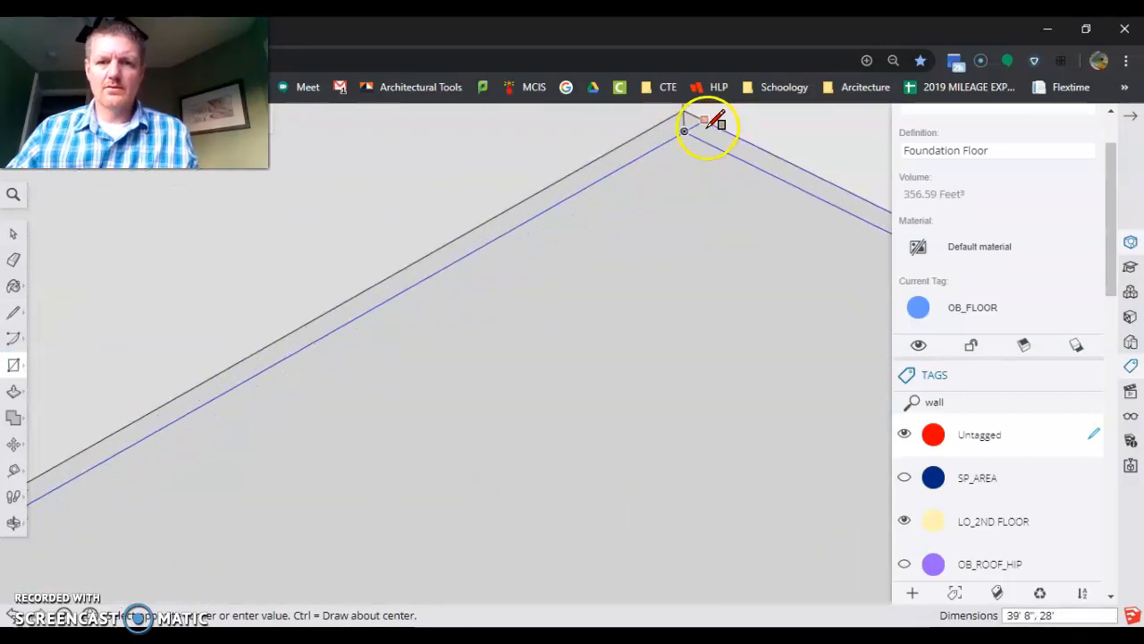
left_click(577, 168)
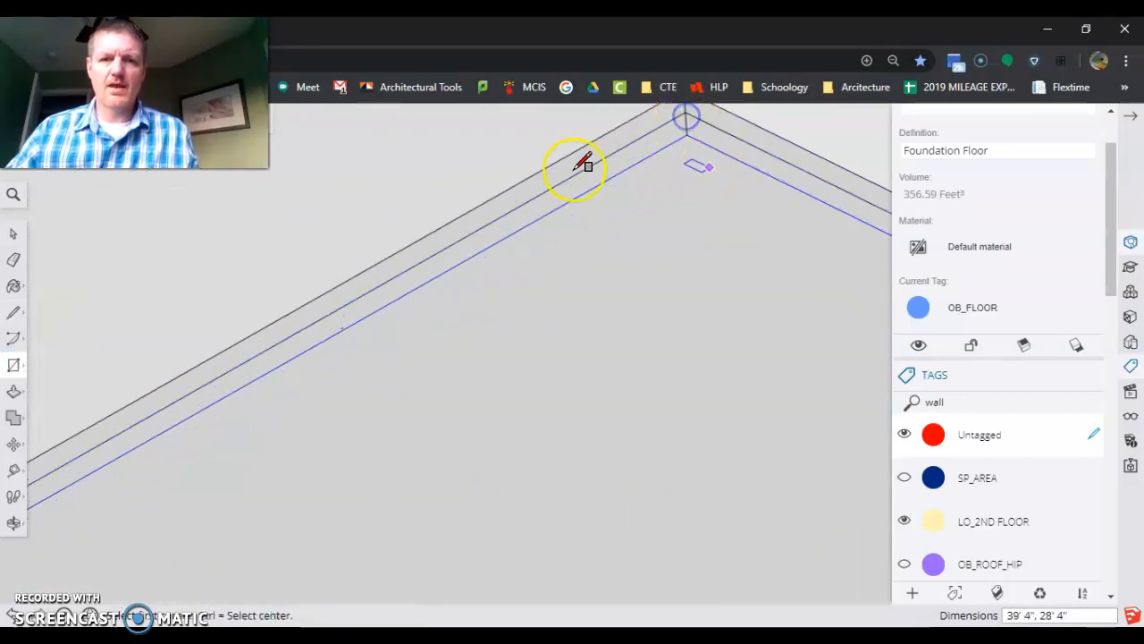
Erase the short diagonal guide lines at both corners, keeping the rectangle along the wall's centreline.
left_click(13, 259)
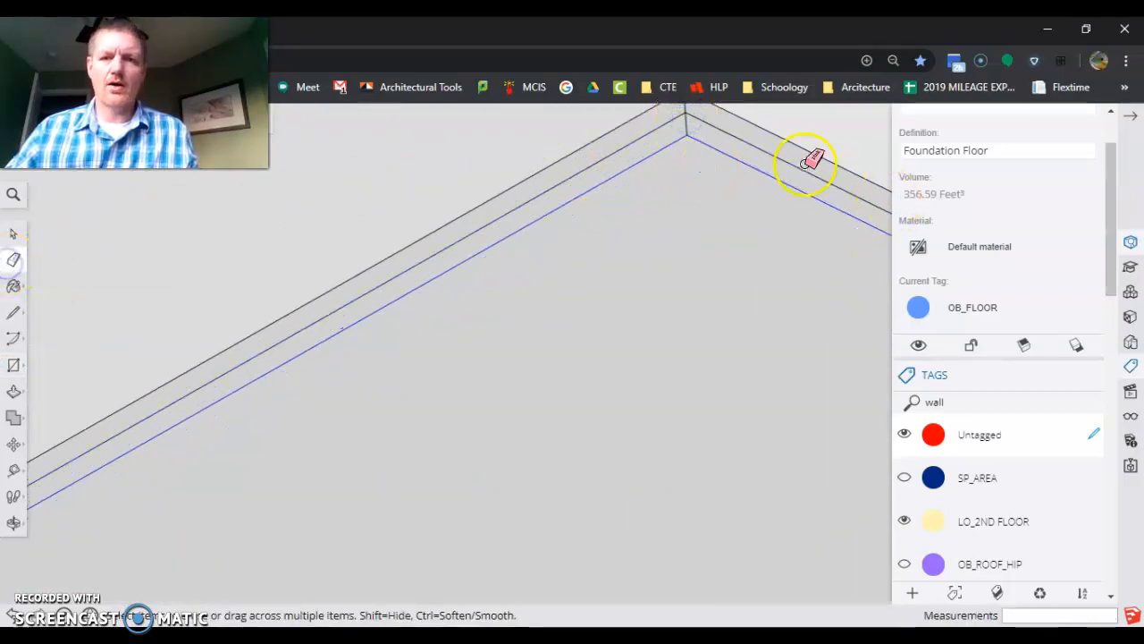
left_click(686, 108)
left_click(690, 131)
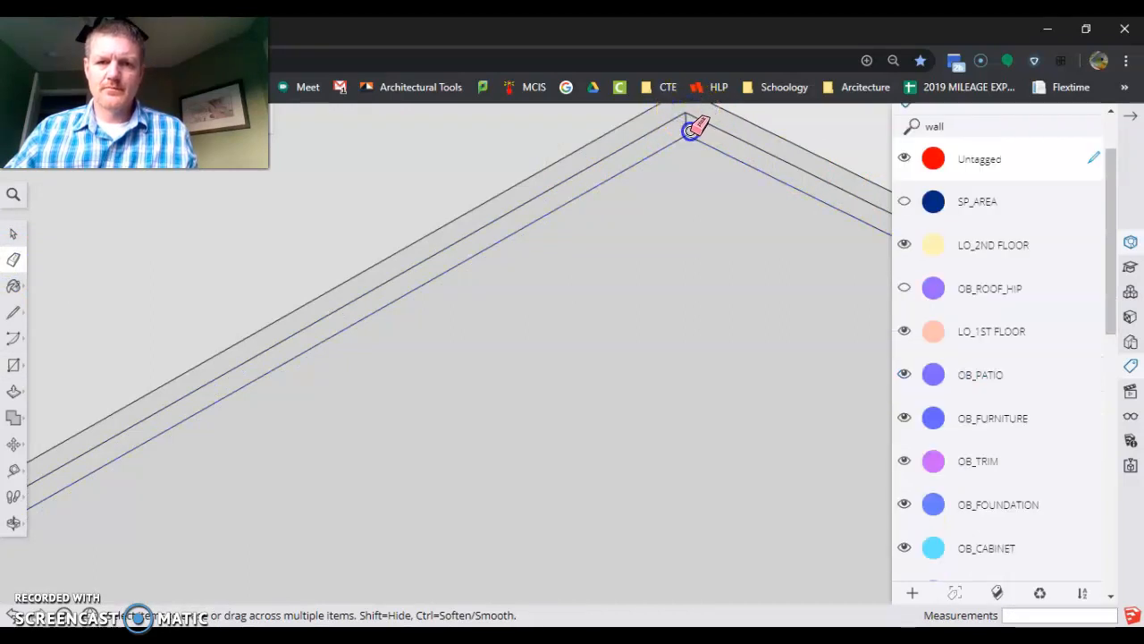
scroll(686, 128, "down", 10)
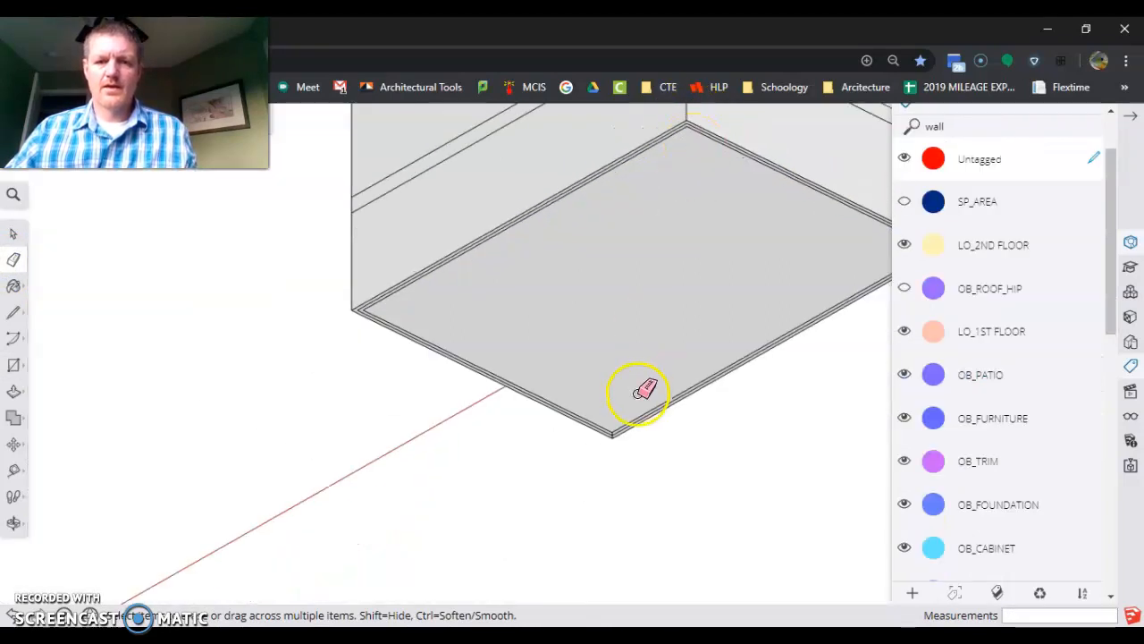
scroll(620, 429, "up", 7)
scroll(572, 444, "up", 3)
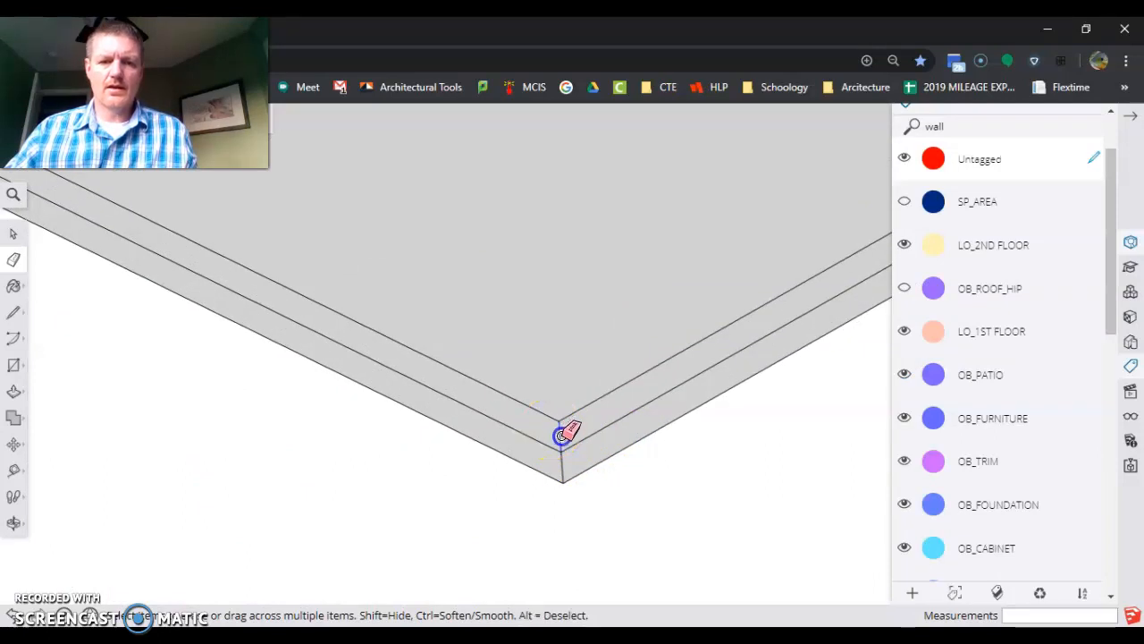
left_click_drag(561, 466, 566, 463)
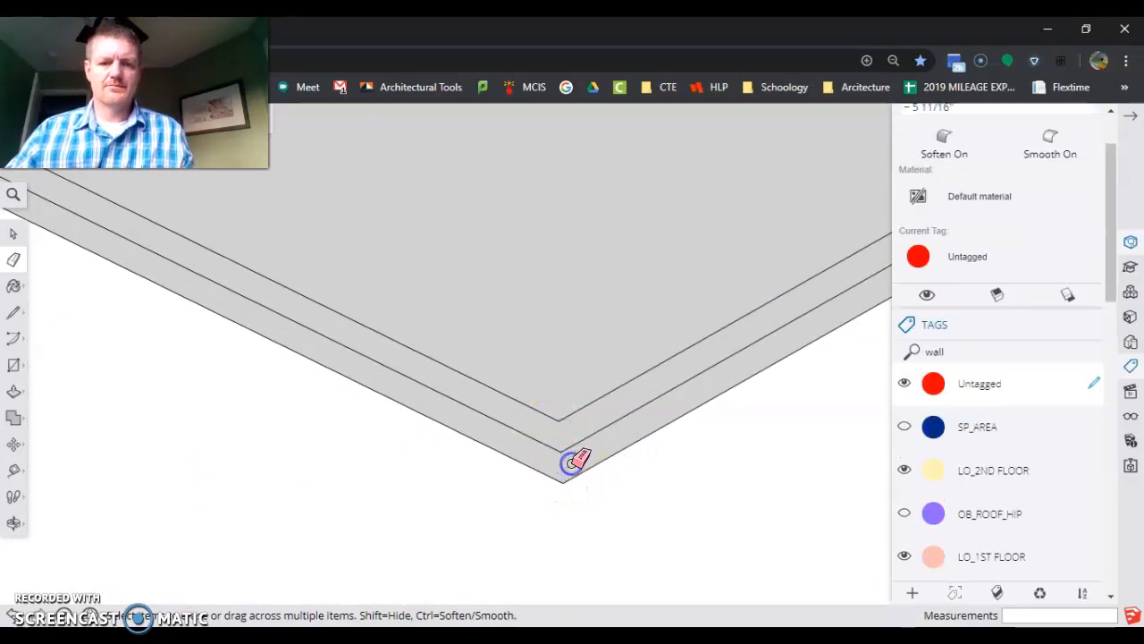
Select the edges of the wall centreline rectangle and trace it corner to corner with a new rectangle to form a face.
scroll(682, 491, "down", 5)
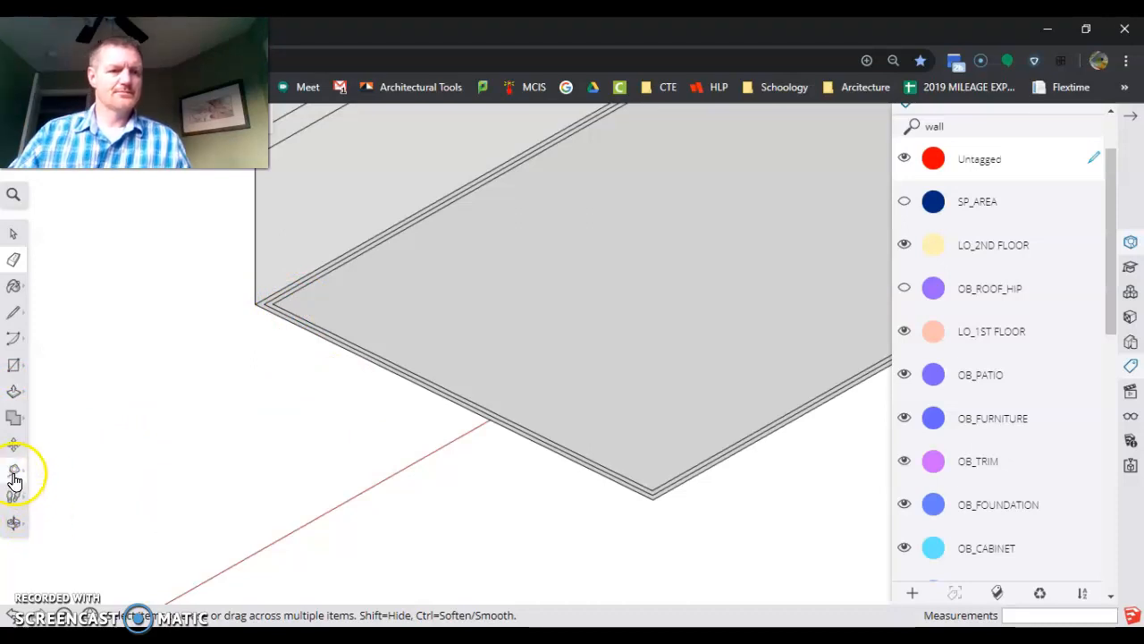
left_click(16, 396)
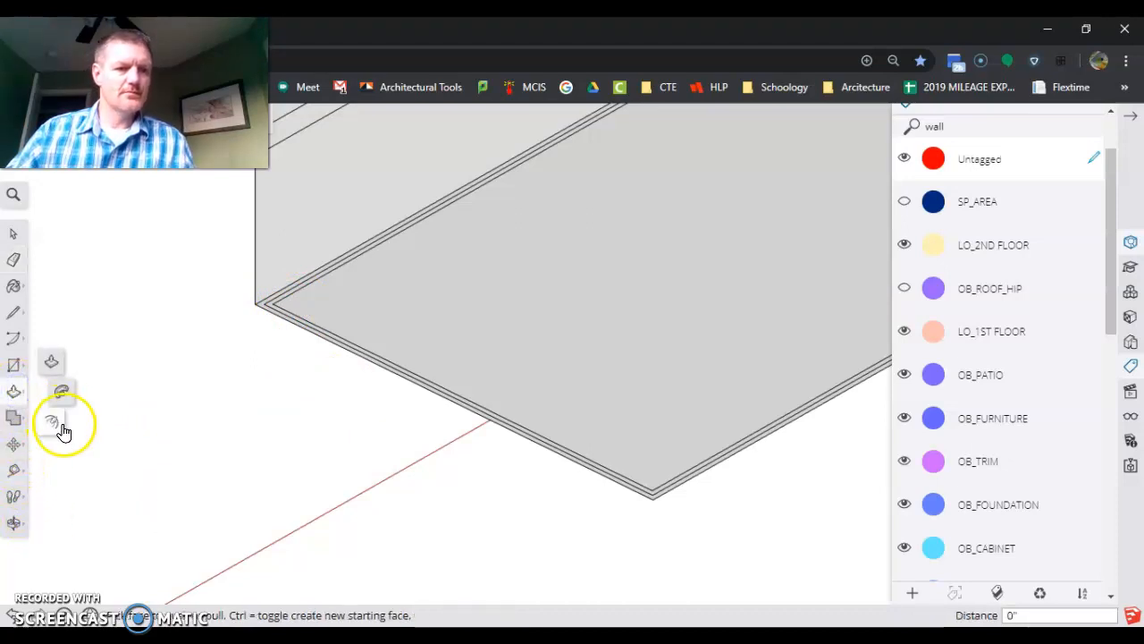
scroll(314, 338, "up", 3)
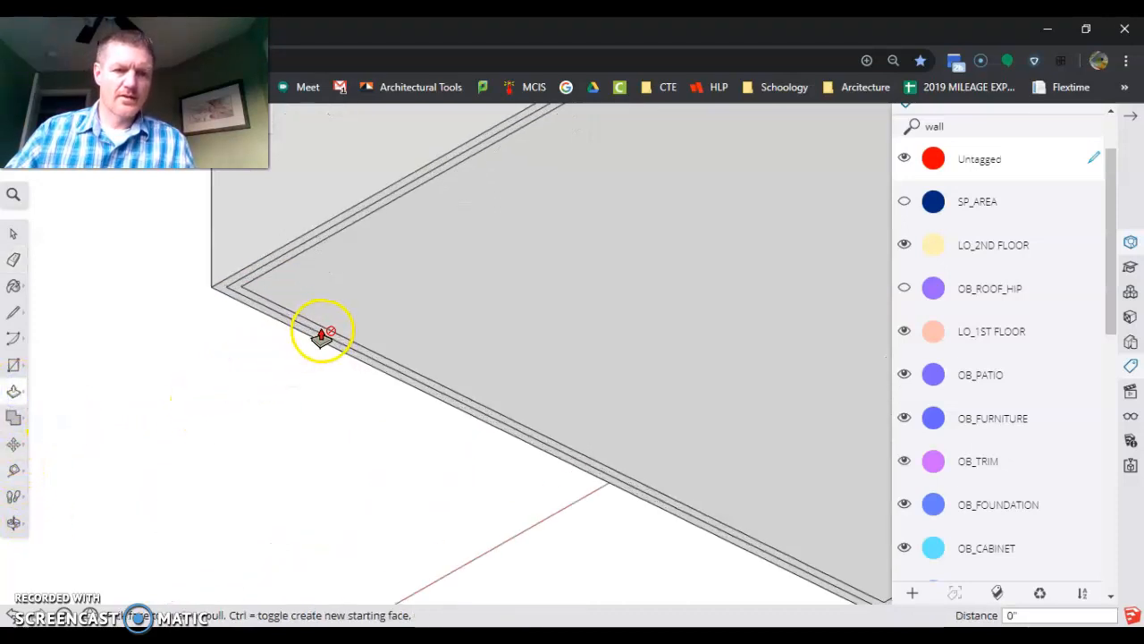
left_click(13, 395)
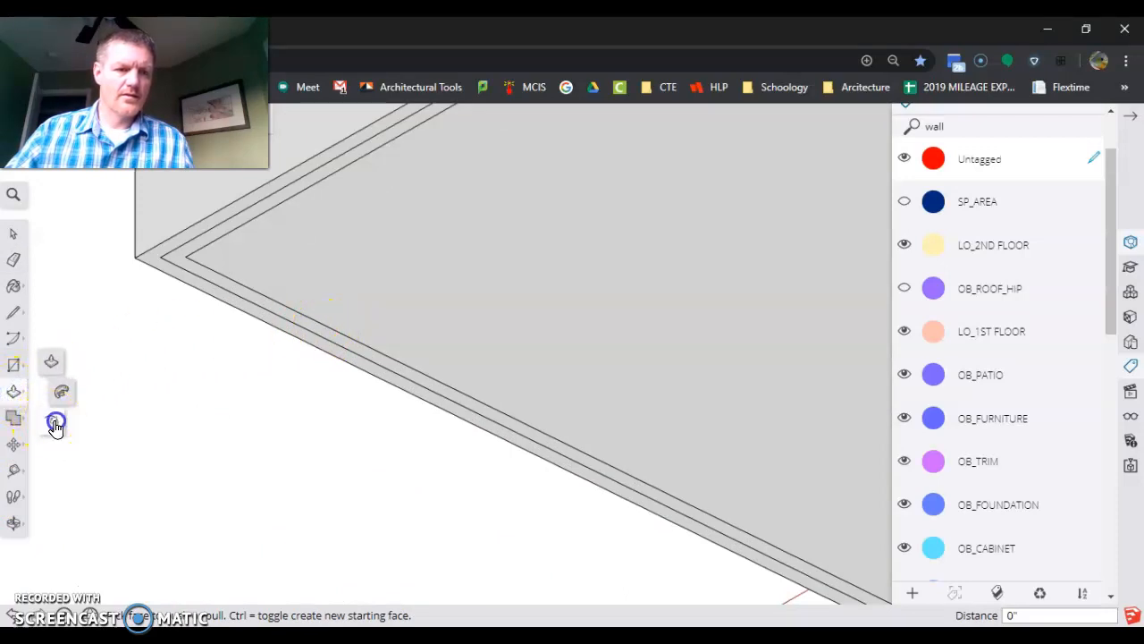
left_click(56, 424)
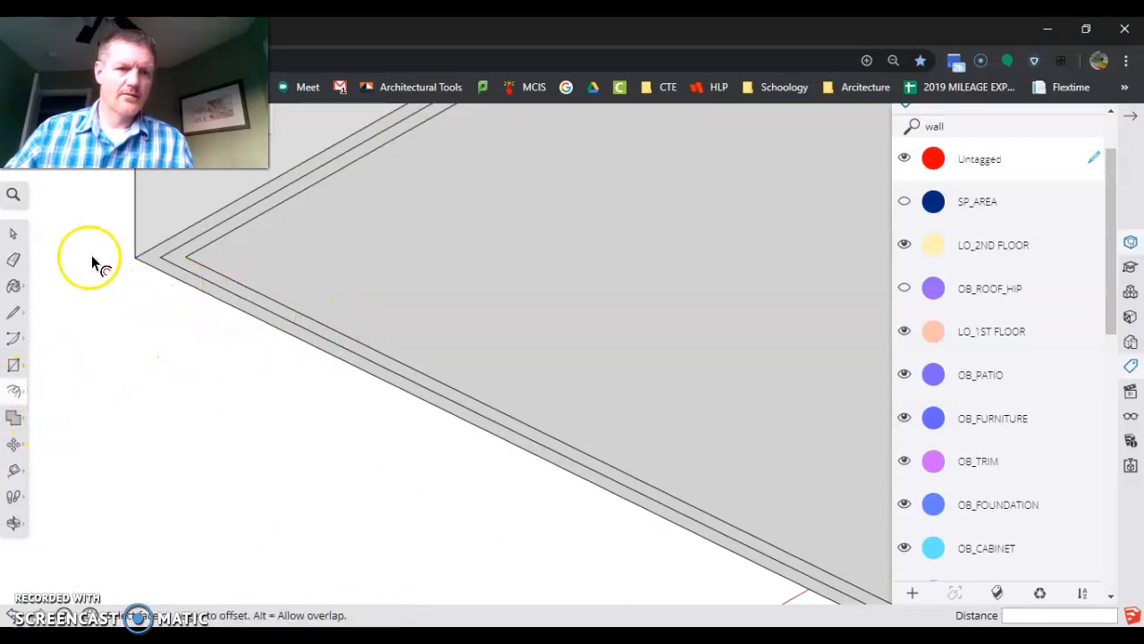
left_click(11, 234)
left_click(182, 270)
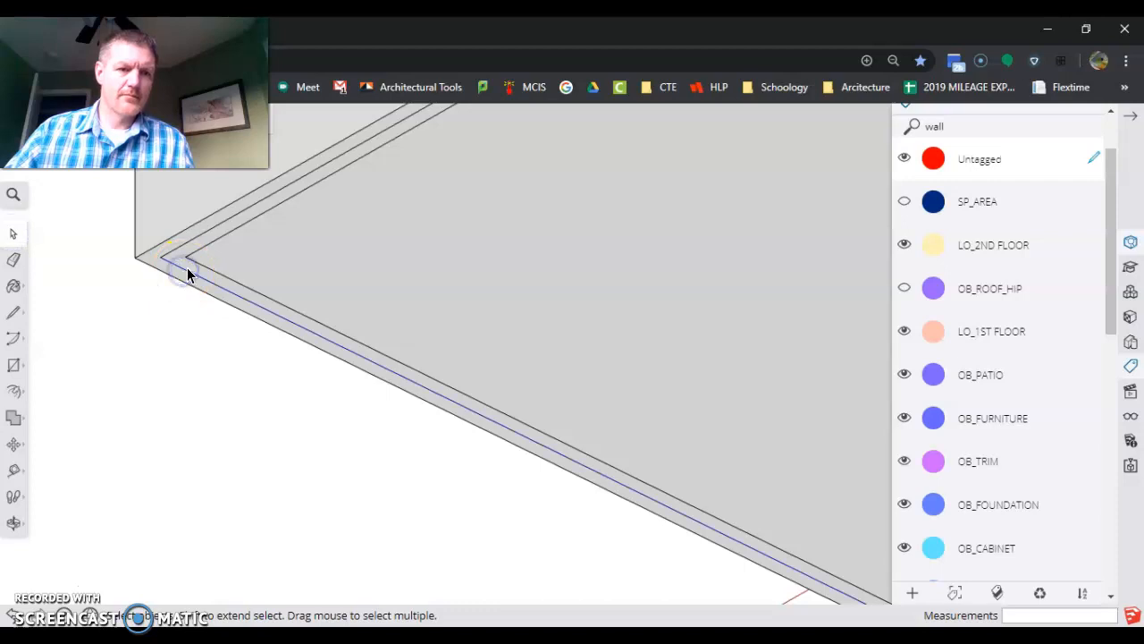
left_click(188, 273)
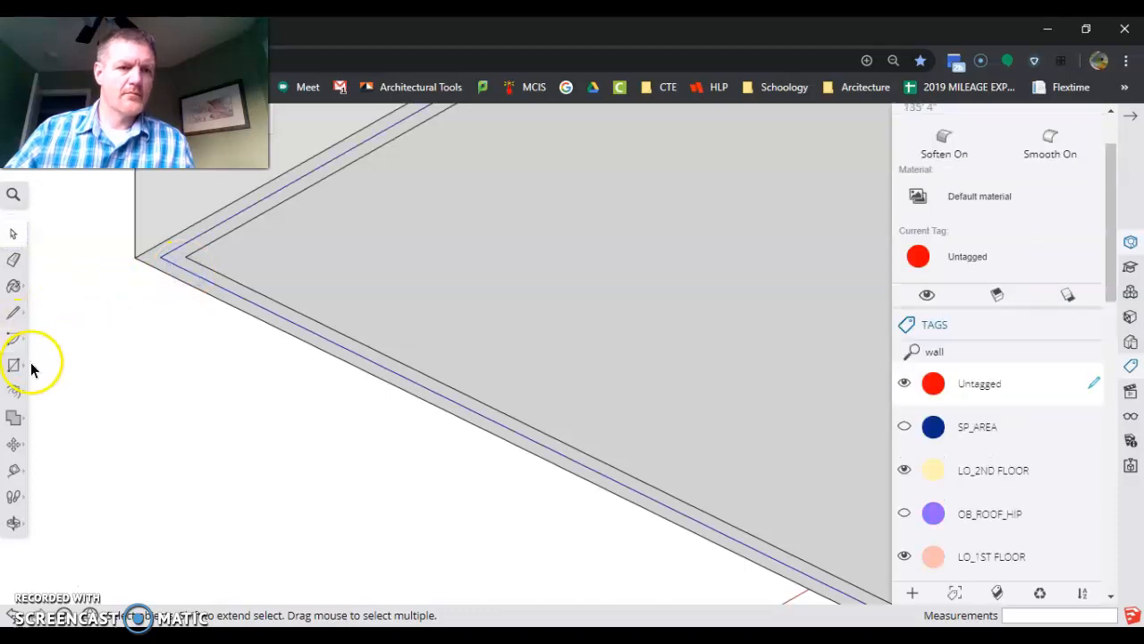
left_click(13, 365)
left_click(162, 257)
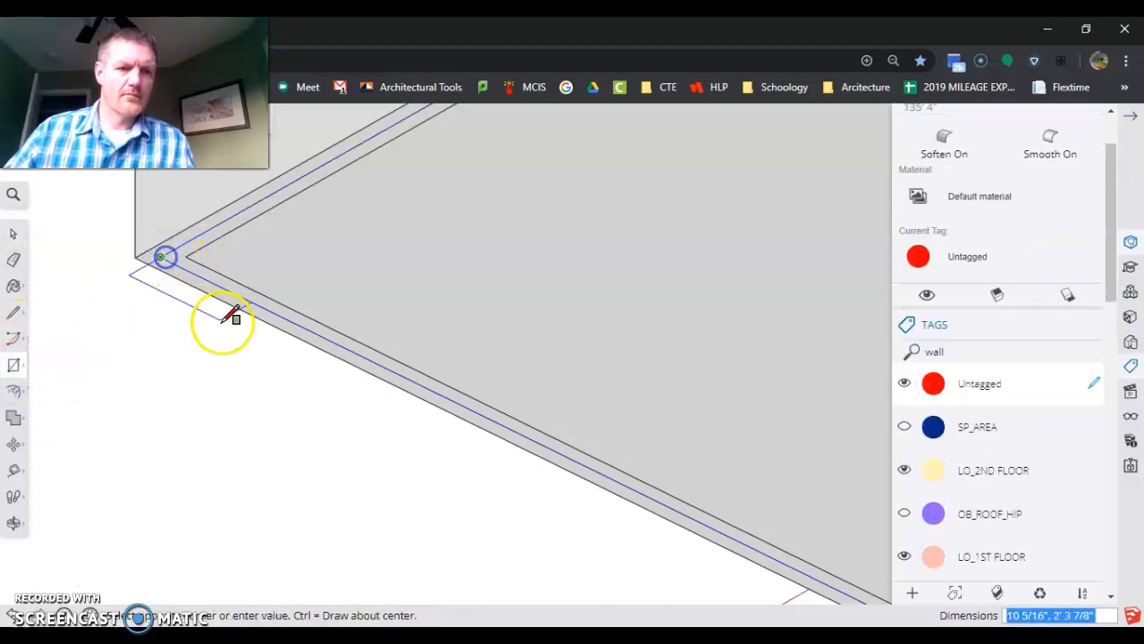
scroll(211, 325, "down", 8)
scroll(540, 261, "up", 3)
scroll(605, 294, "up", 4)
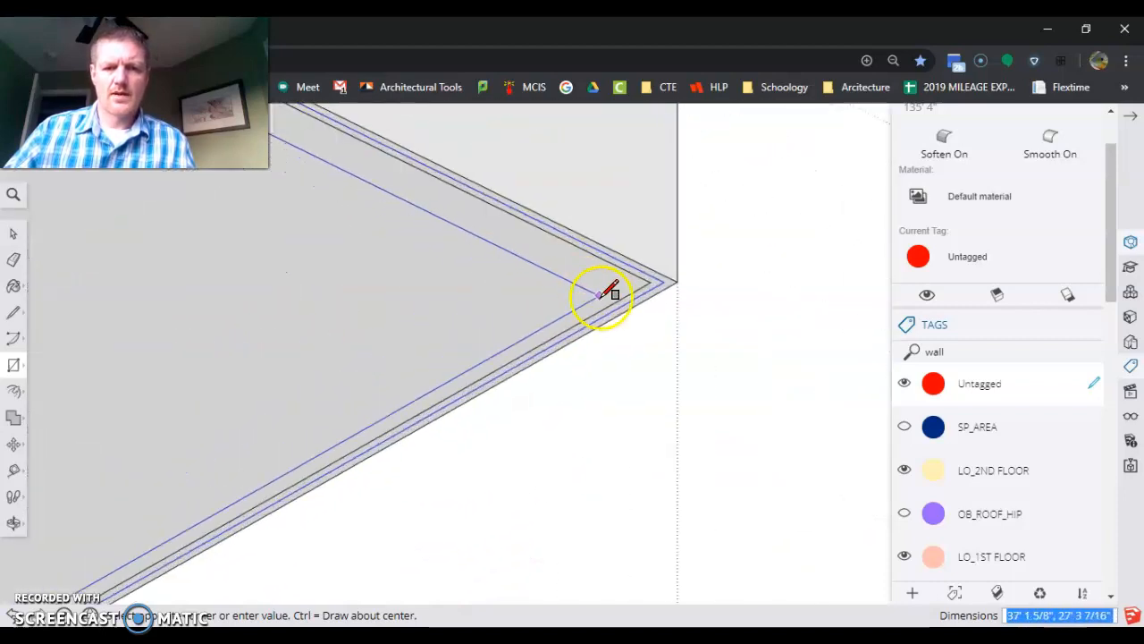
left_click(697, 277)
Offset the centreline rectangle 8" inward and 8" outward.
scroll(626, 345, "down", 6)
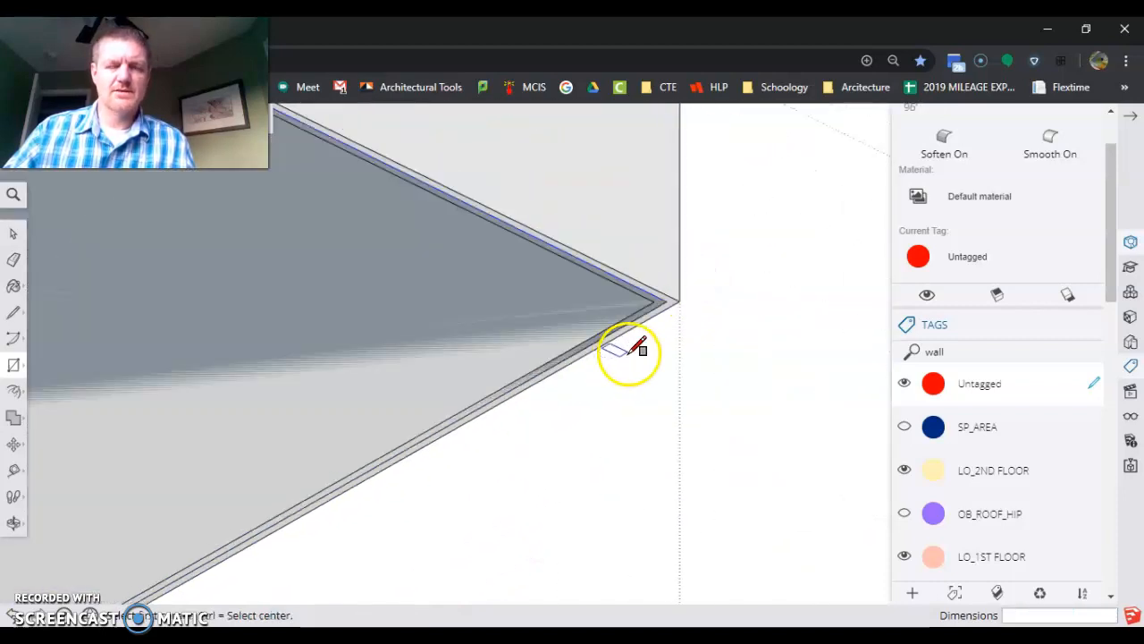
scroll(178, 409, "up", 6)
scroll(179, 410, "up", 2)
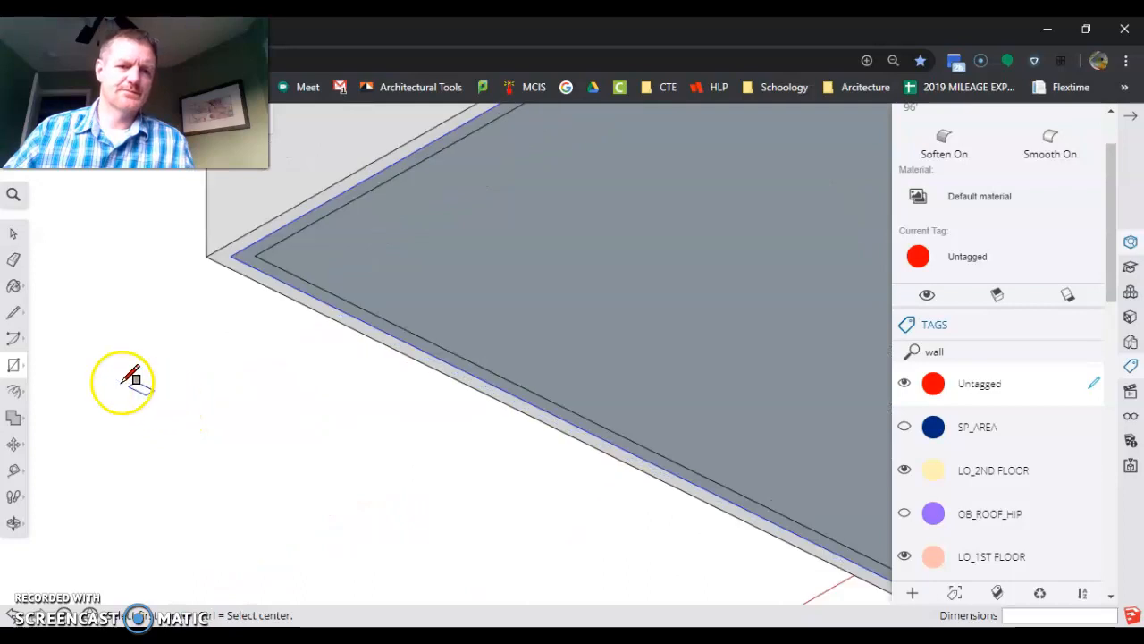
left_click(19, 393)
left_click(371, 324)
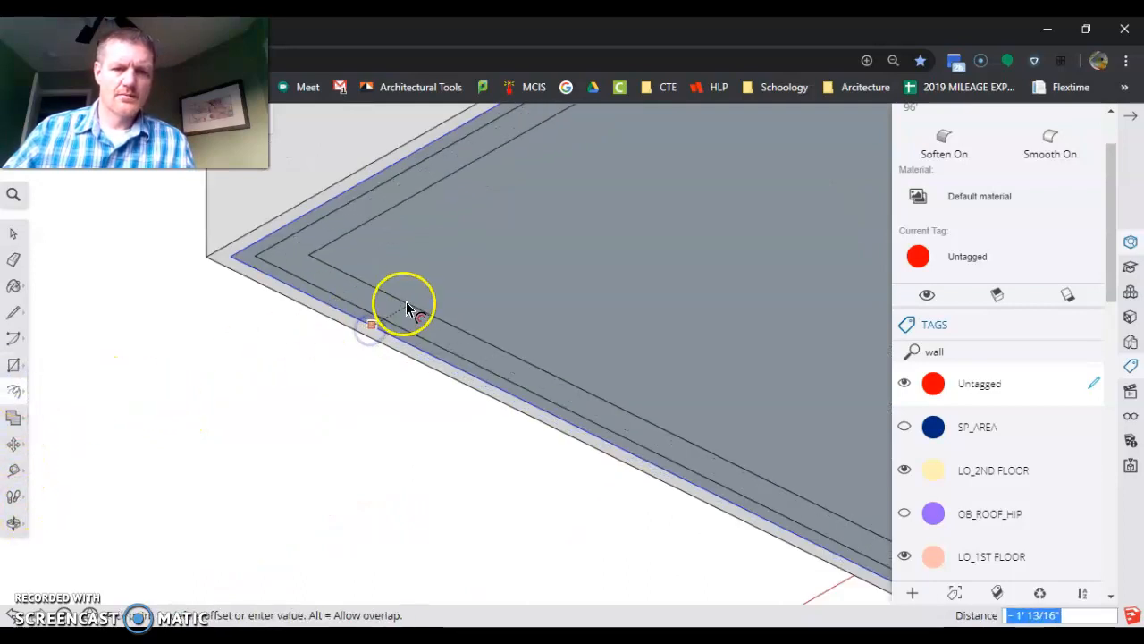
type("8")
key("Return")
left_click(347, 314)
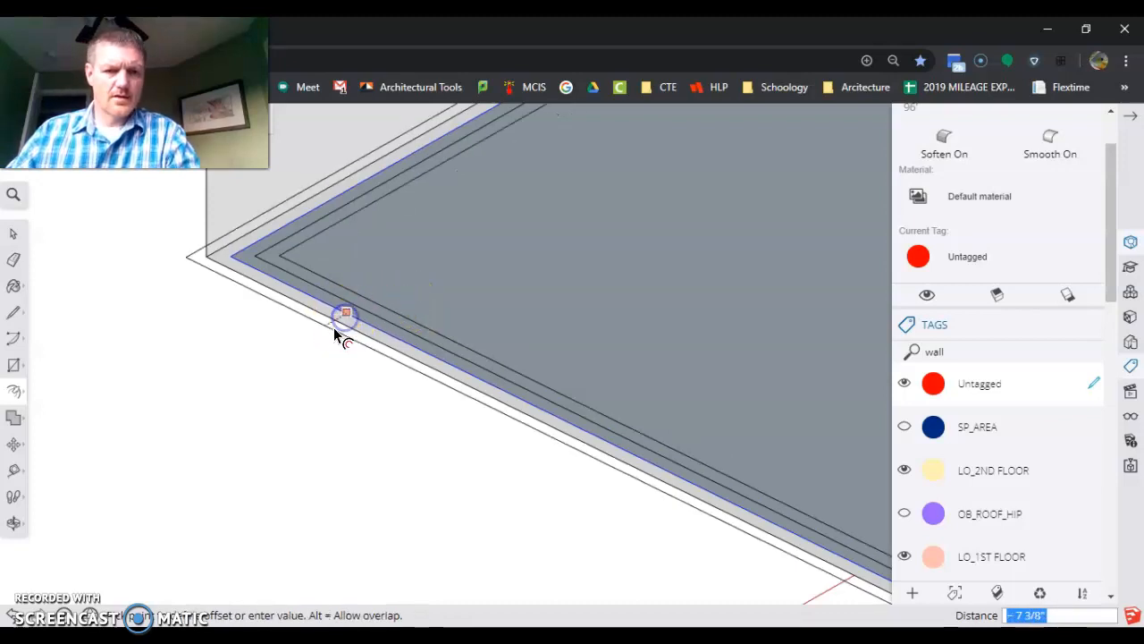
key("Return")
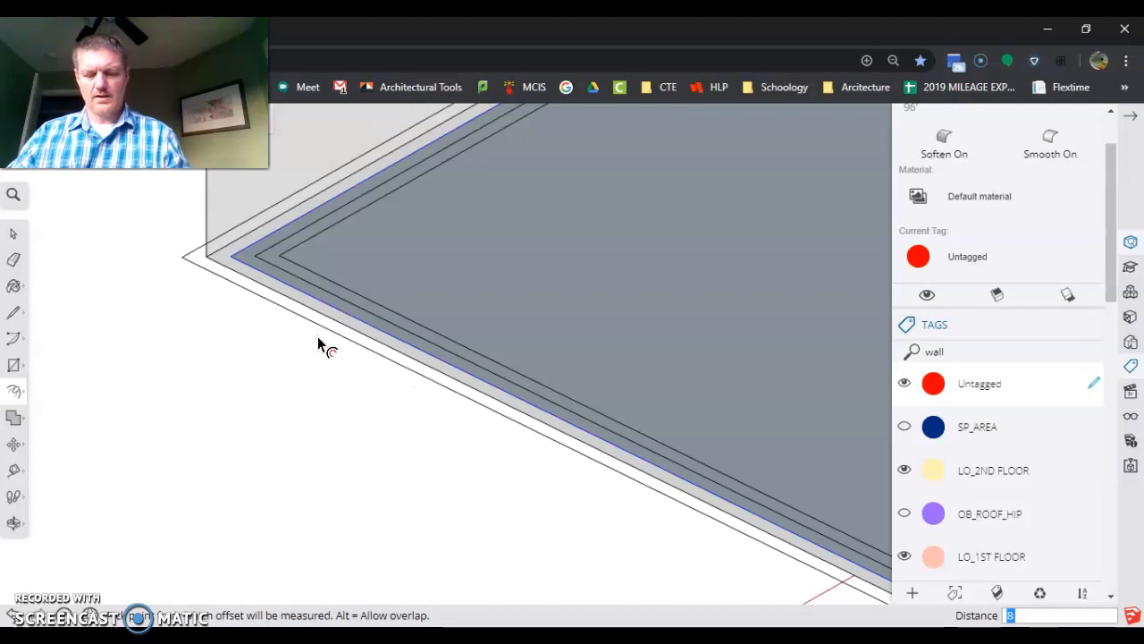
Try to erase the outlines between the two offset rectangles, and undo the erasure.
left_click(13, 265)
left_click(281, 270)
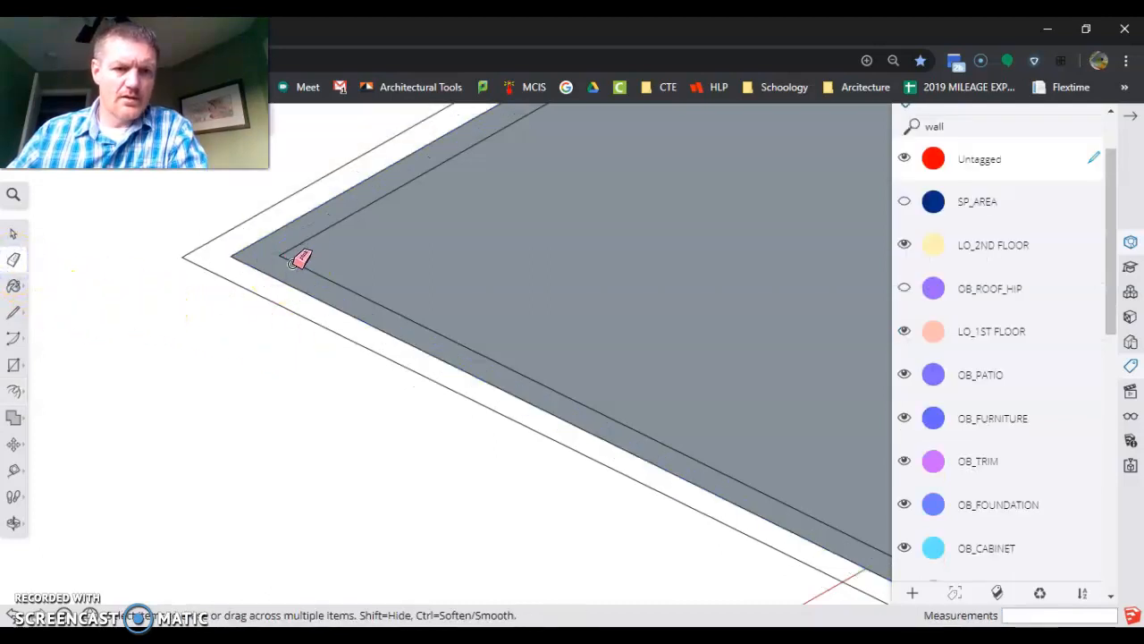
key("ctrl+z")
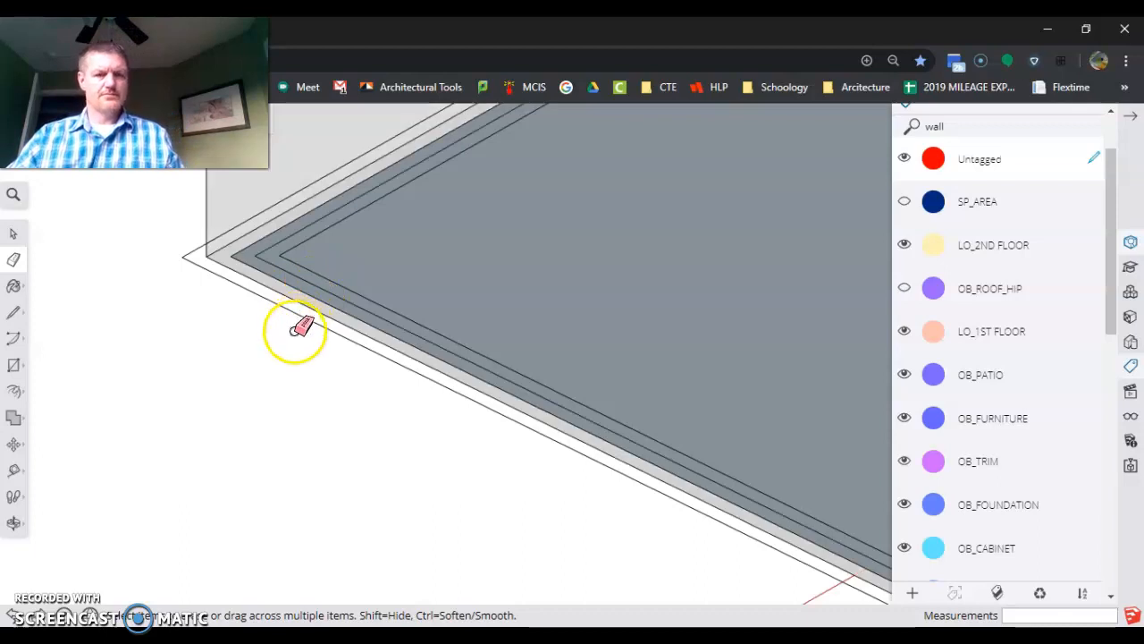
Erase the centreline rectangle's edges between the two offset outlines, working at opposite corners of the foundation.
scroll(268, 358, "down", 2)
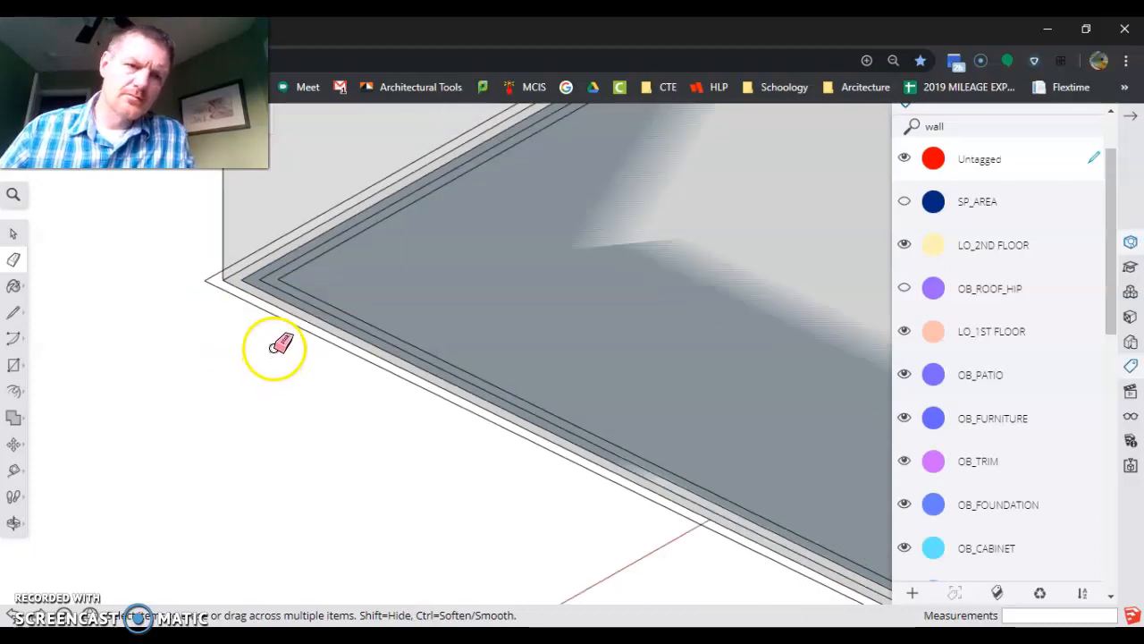
left_click(245, 281)
scroll(225, 342, "down", 6)
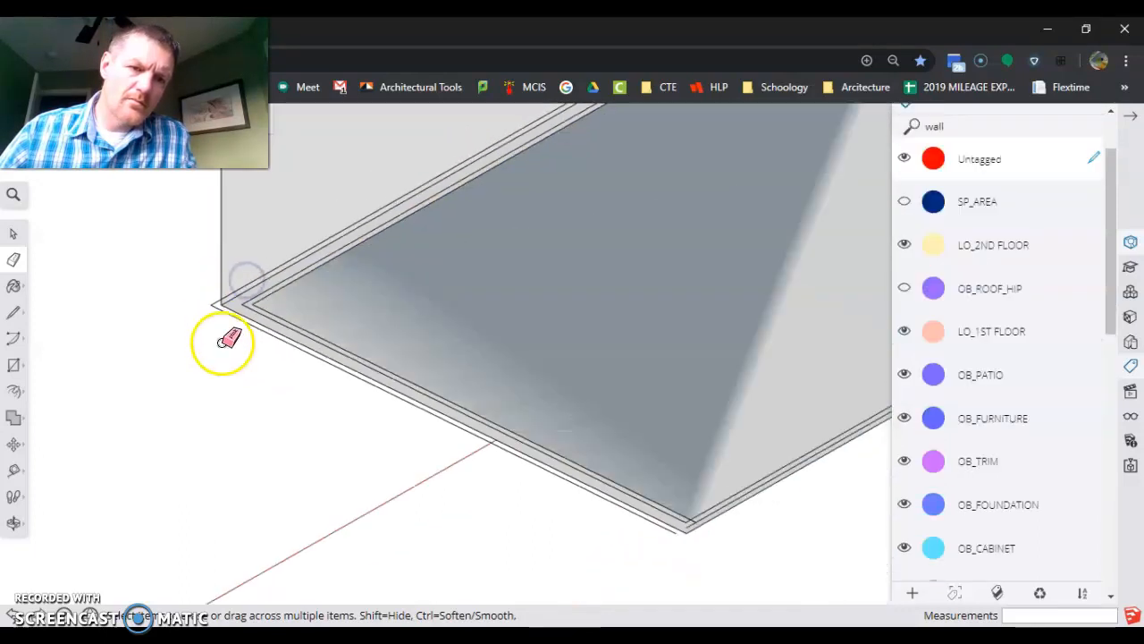
scroll(673, 399, "up", 2)
scroll(657, 313, "up", 6)
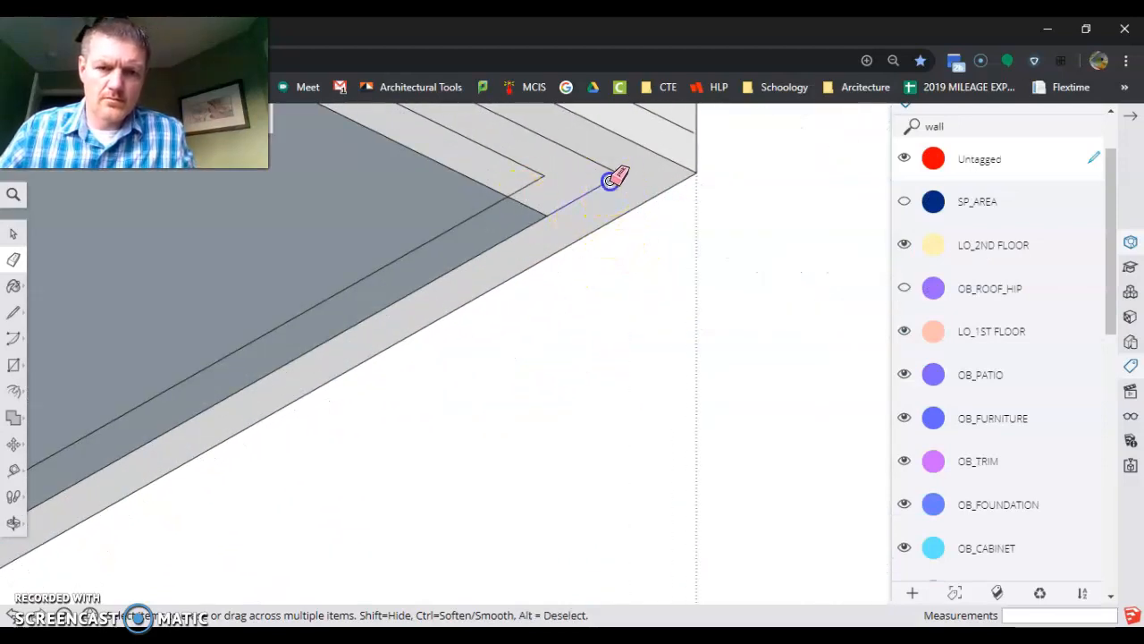
left_click_drag(611, 181, 621, 173)
scroll(603, 236, "down", 6)
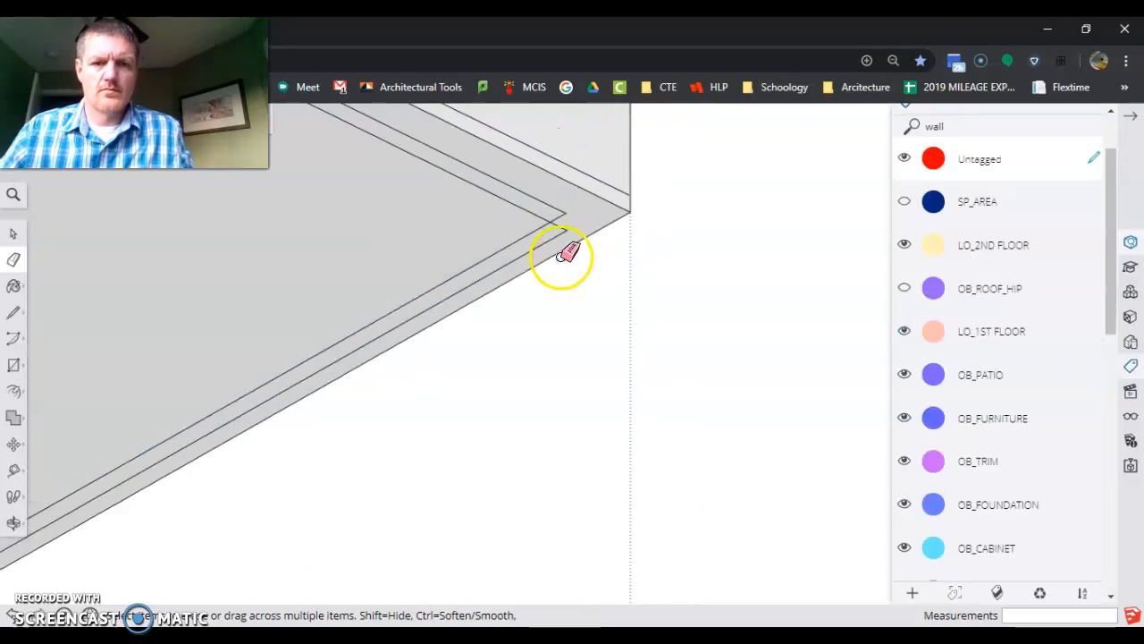
mouse_move(558, 240)
middle_mouse_down()
mouse_move(577, 275)
mouse_move(796, 442)
mouse_move(764, 328)
middle_mouse_up()
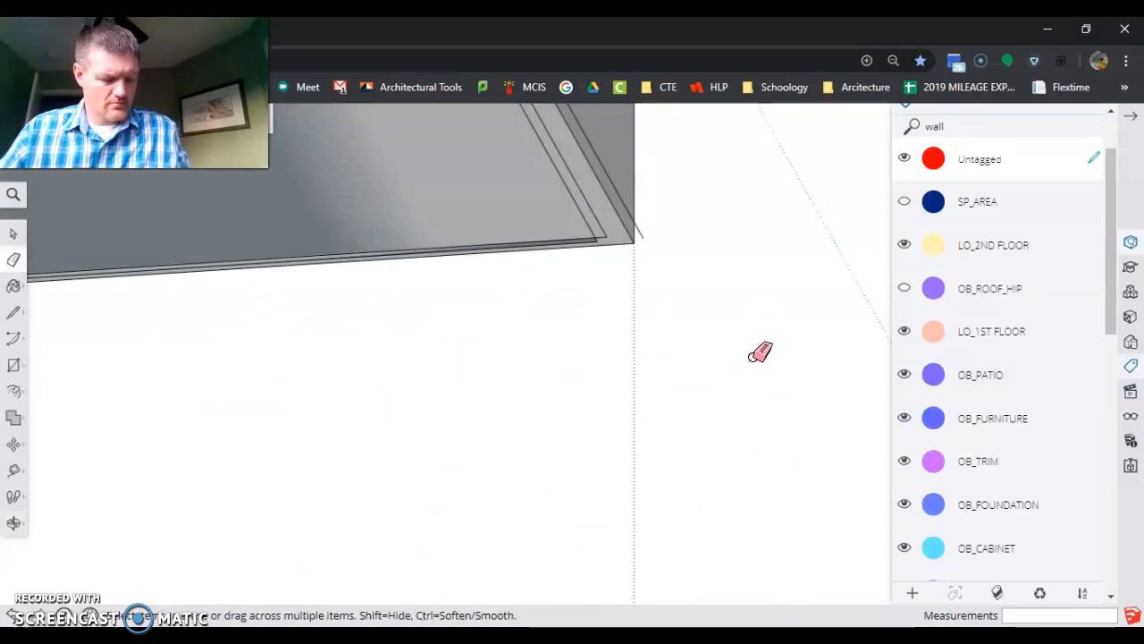
Hide the OB_FLOOR and OB_WALL tags to isolate the footing outline beneath the foundation.
mouse_move(605, 265)
middle_mouse_down()
mouse_move(659, 259)
mouse_move(659, 199)
middle_mouse_up()
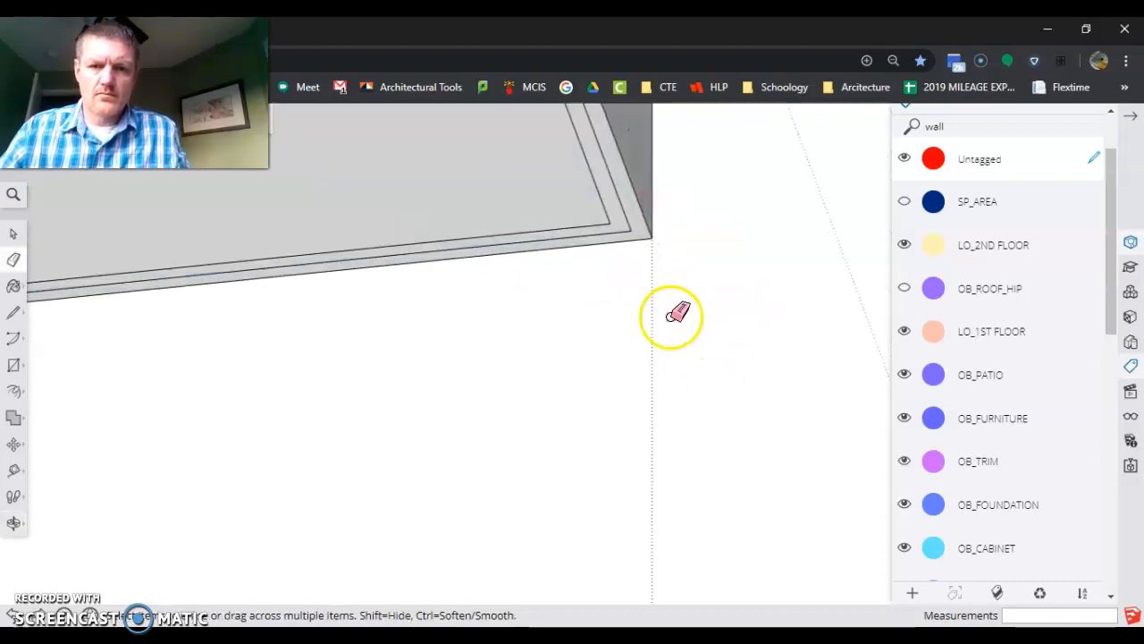
middle_click_drag(674, 315, 664, 265)
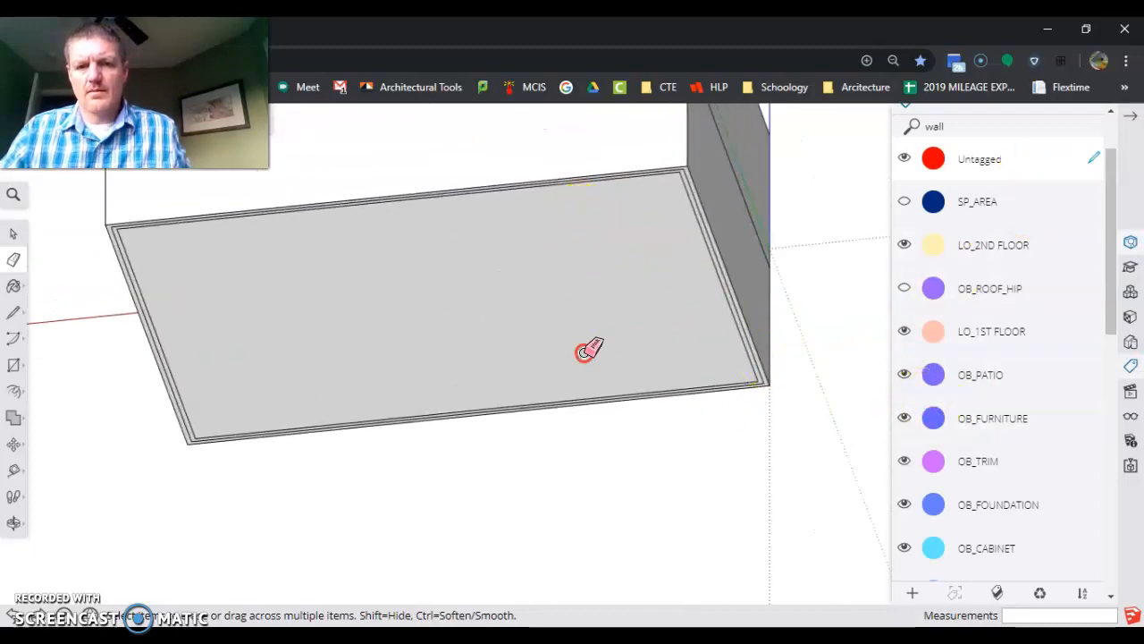
middle_click_drag(586, 351, 598, 494)
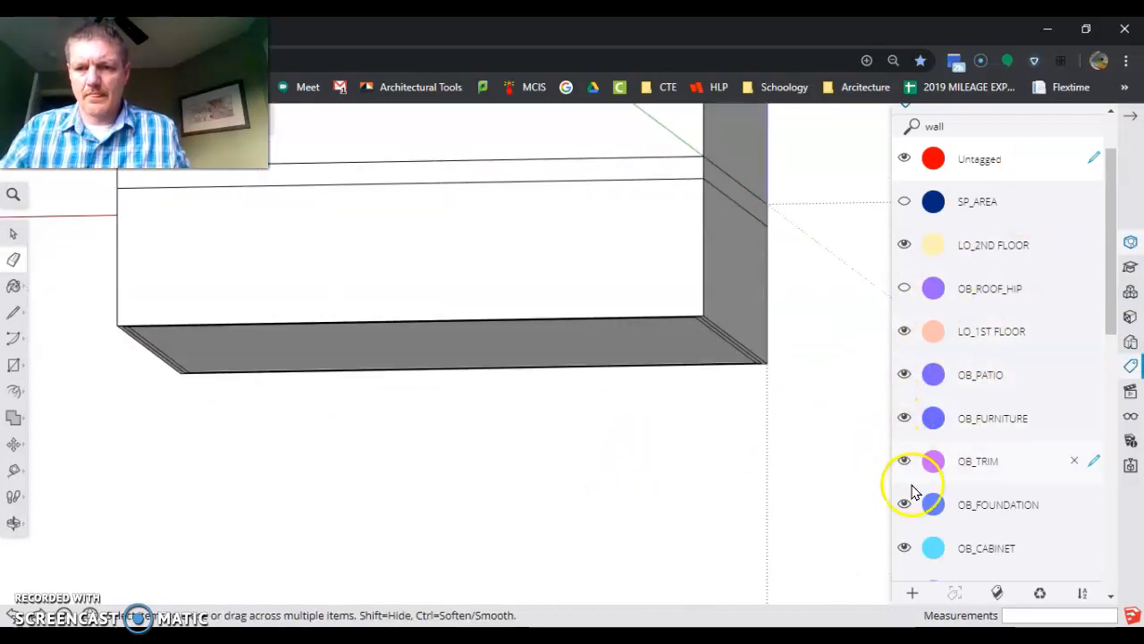
left_click_drag(1106, 316, 1099, 363)
left_click(901, 482)
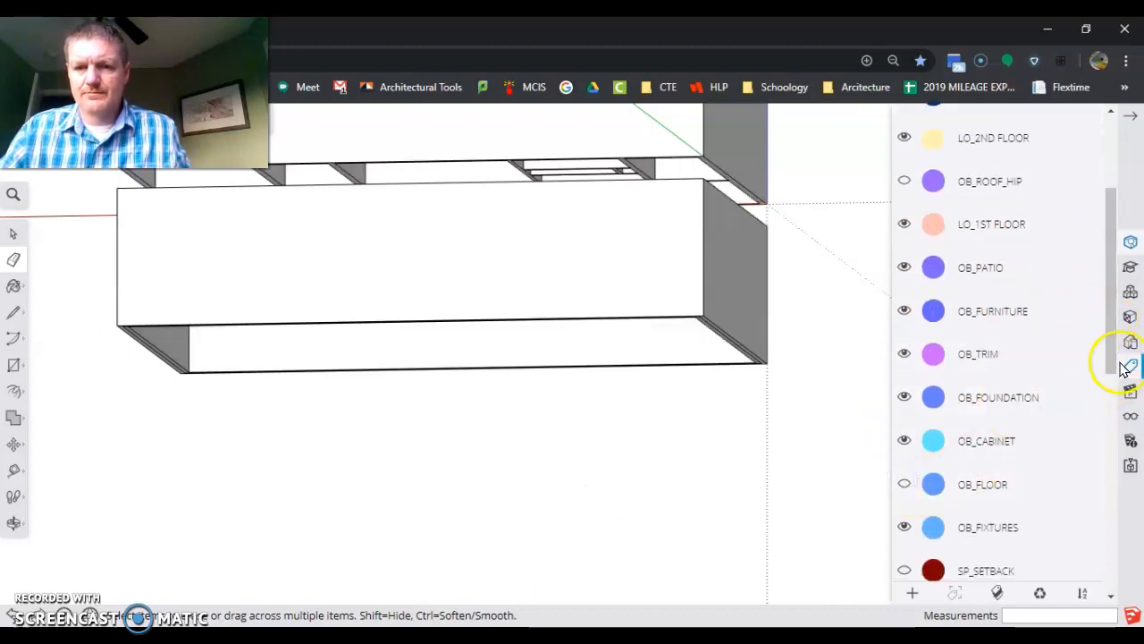
left_click_drag(1108, 367, 1110, 427)
left_click(904, 480)
Trace the isolated wall centreline outline from corner to corner with a 39' 4" by 28' 4" rectangle to form a face.
middle_click_drag(552, 429, 315, 190)
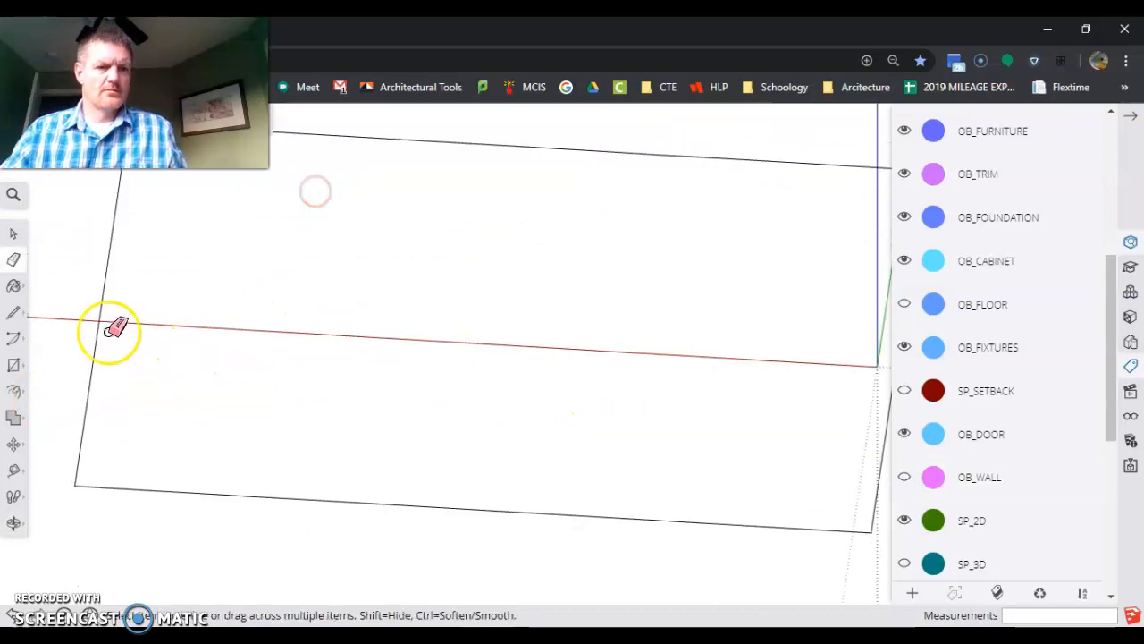
scroll(156, 424, "down", 3)
left_click(12, 365)
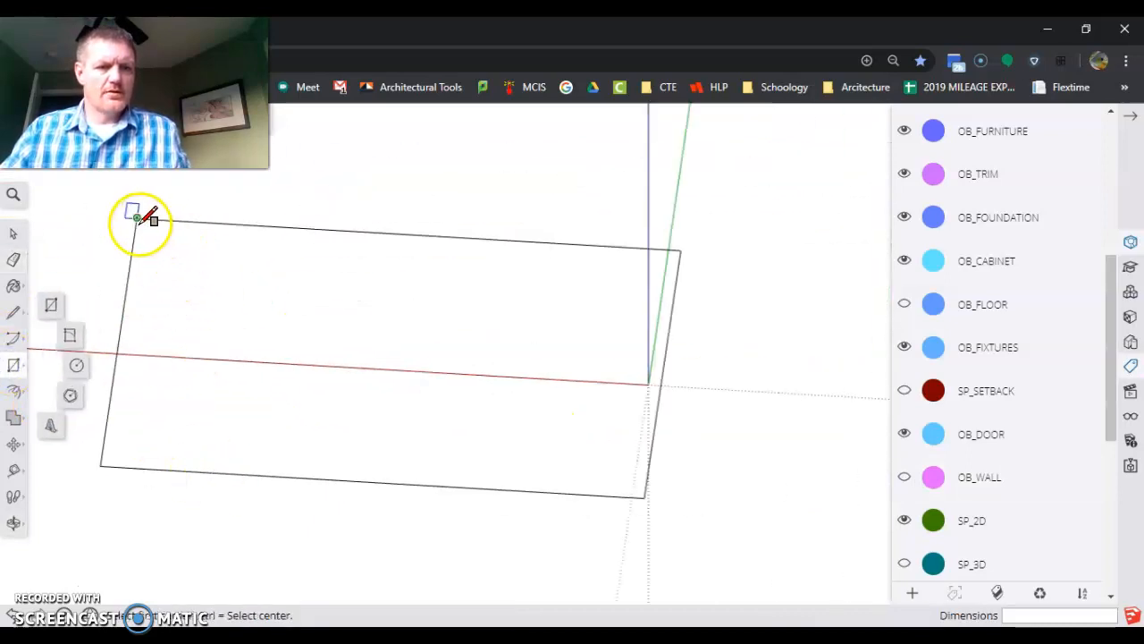
left_click(137, 218)
left_click(644, 496)
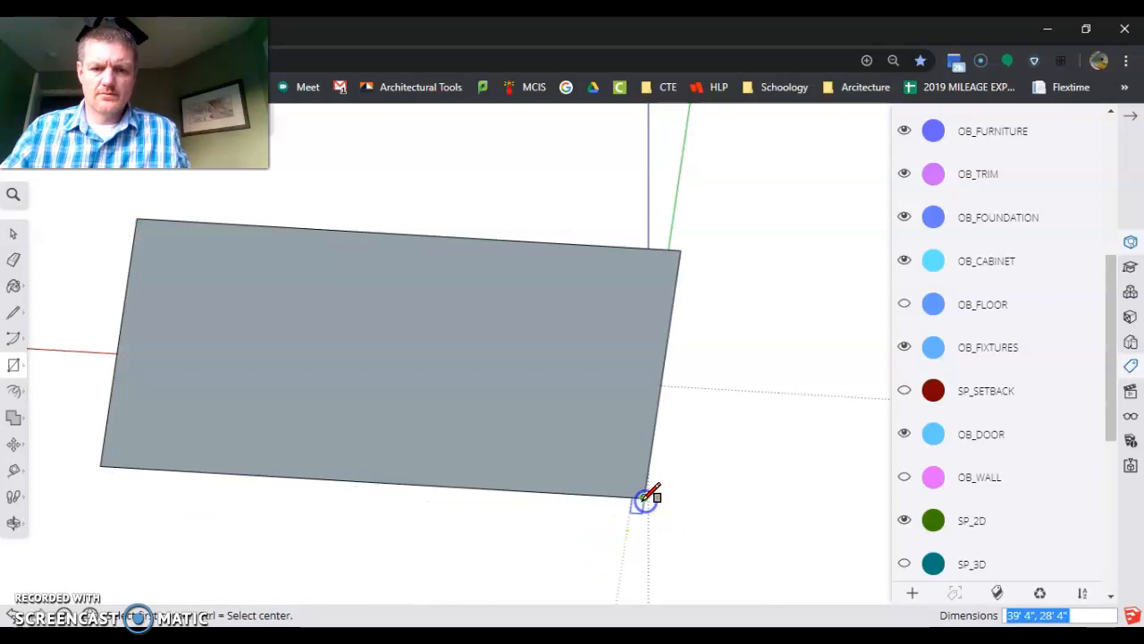
Offset the centreline rectangle 8" inward and 8" outward to outline both sides of the footing.
left_click(13, 393)
left_click(301, 232)
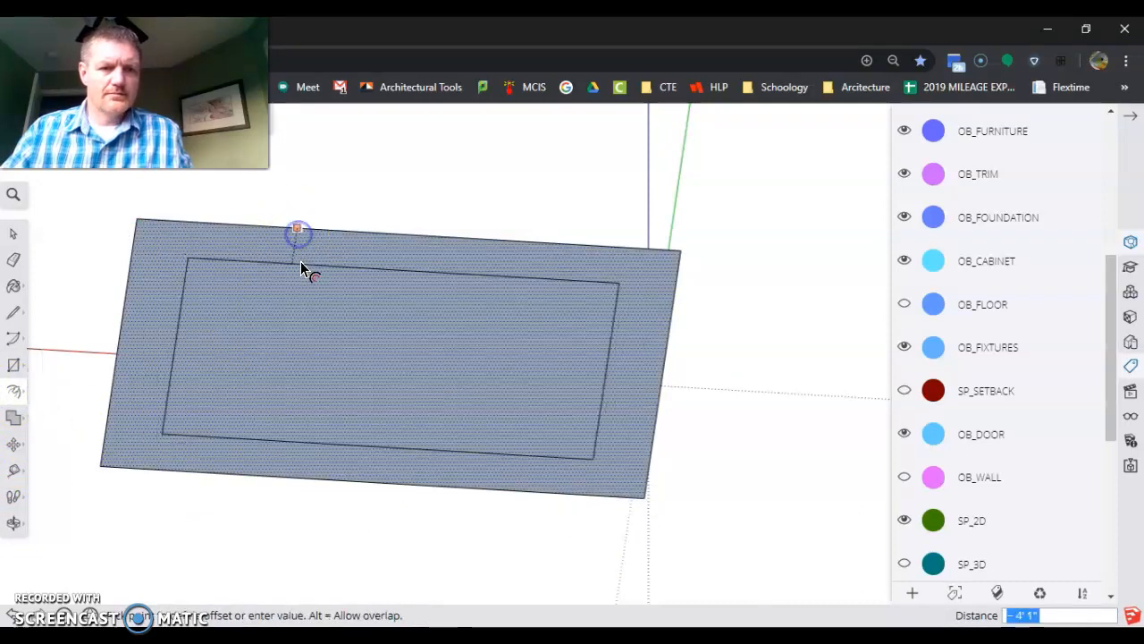
key("Return")
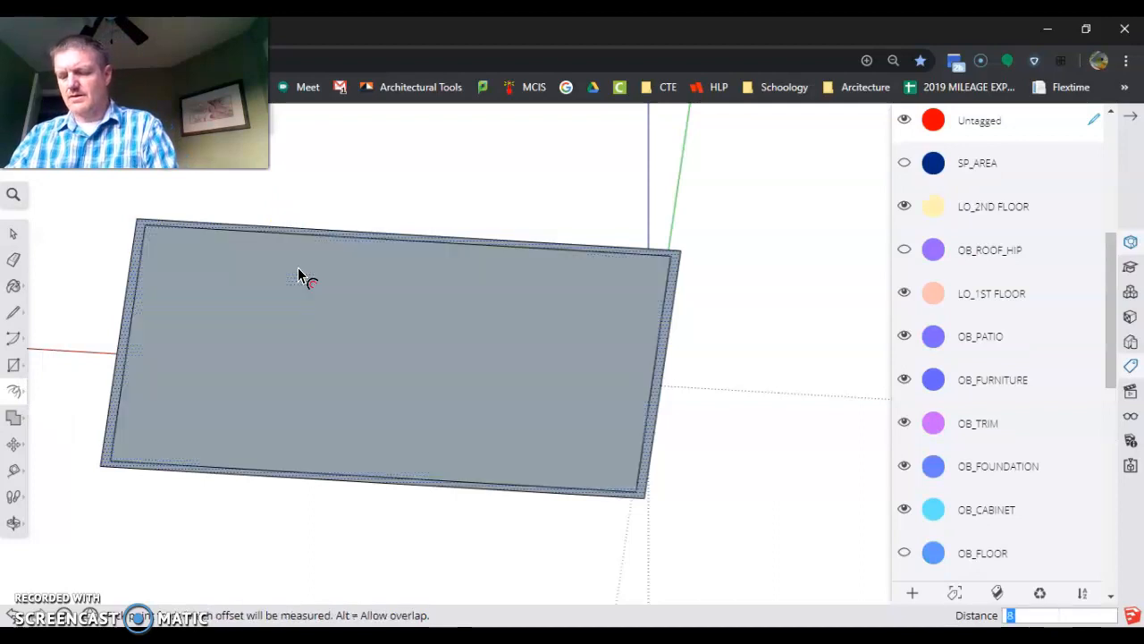
scroll(197, 200, "up", 2)
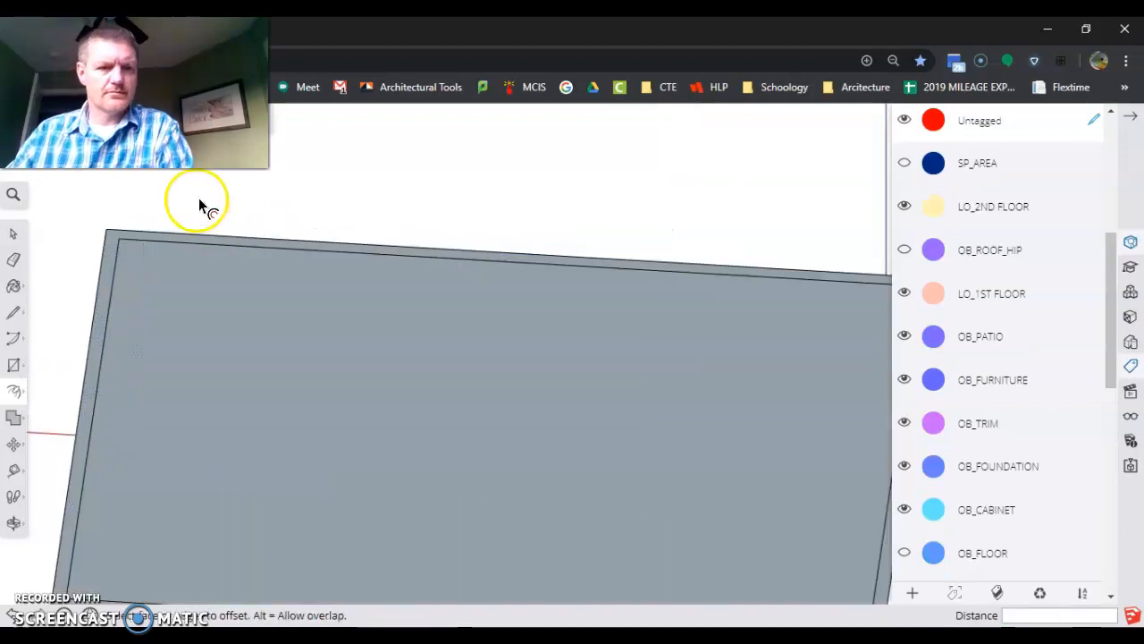
scroll(228, 236, "up", 3)
left_click(228, 246)
left_click(267, 190)
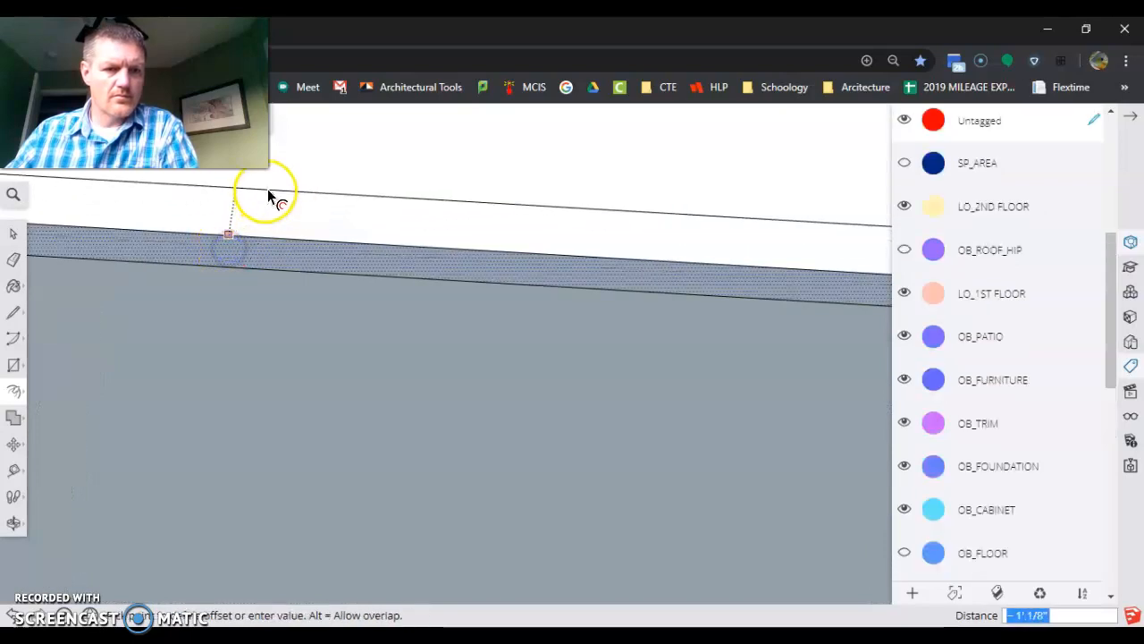
middle_click_drag(268, 197, 375, 352)
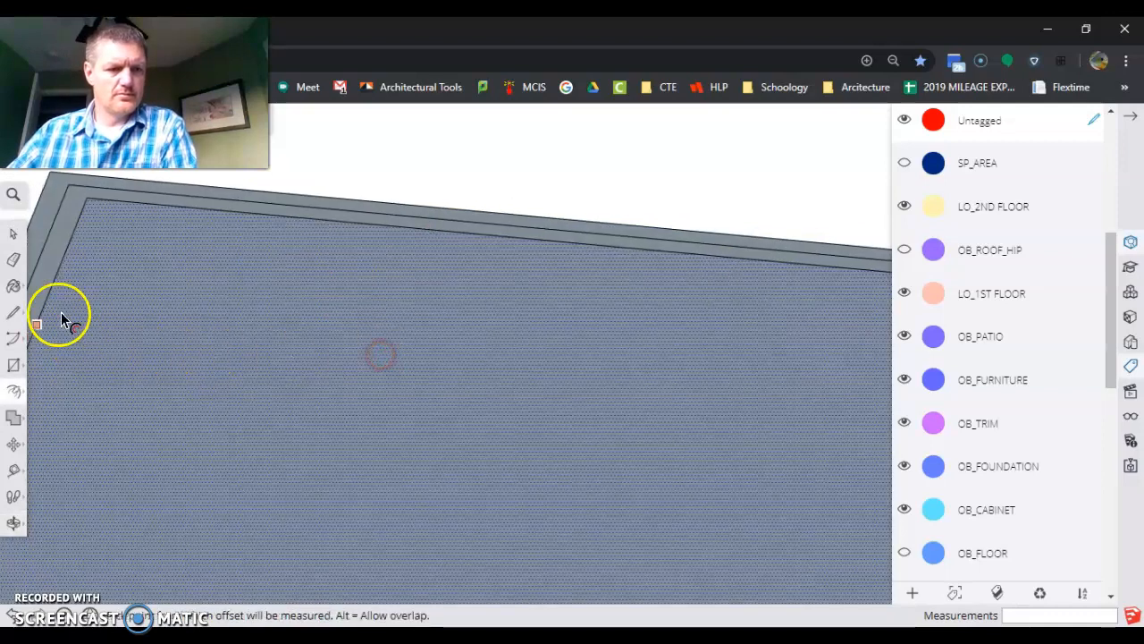
Erase the centreline rectangle's edges between the inner and outer footing outlines, working at two opposite corners.
left_click(13, 259)
left_click_drag(61, 183, 80, 184)
scroll(220, 184, "down", 6)
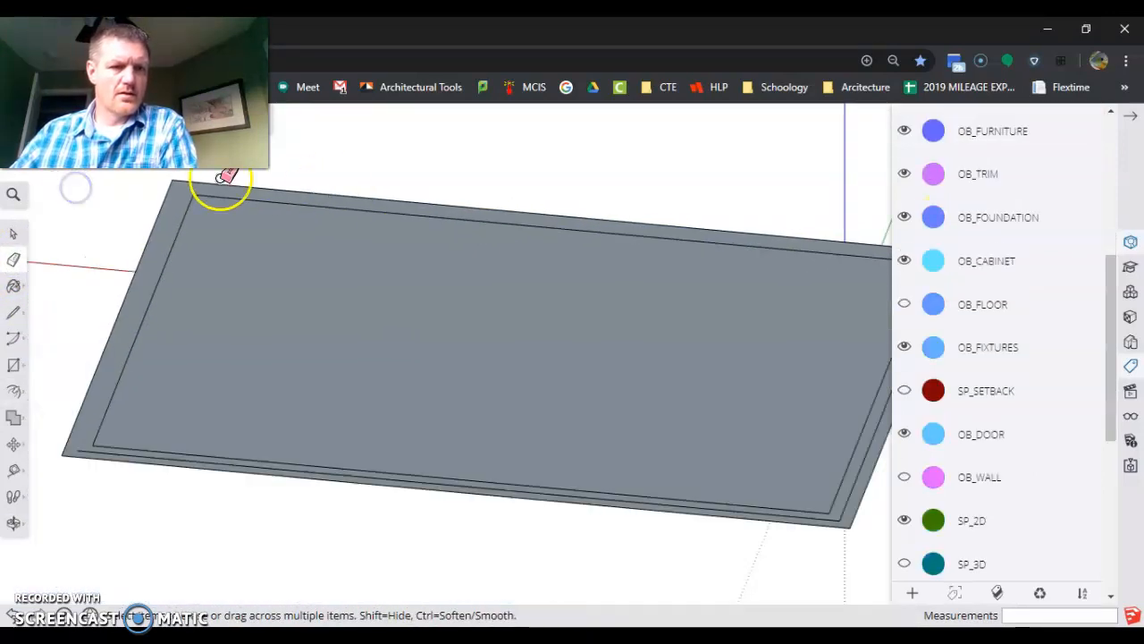
scroll(545, 358, "up", 4)
left_click_drag(399, 352, 415, 337)
scroll(402, 329, "down", 5)
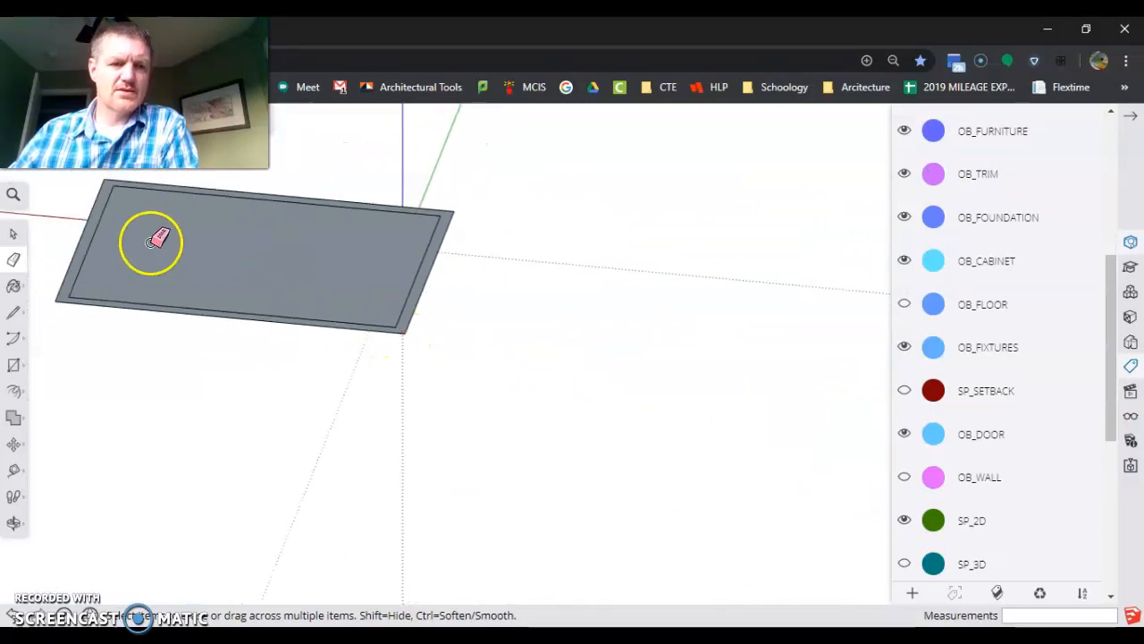
Delete the large face inside the inner outline so only the footing ring is left.
left_click(14, 234)
left_click(185, 234)
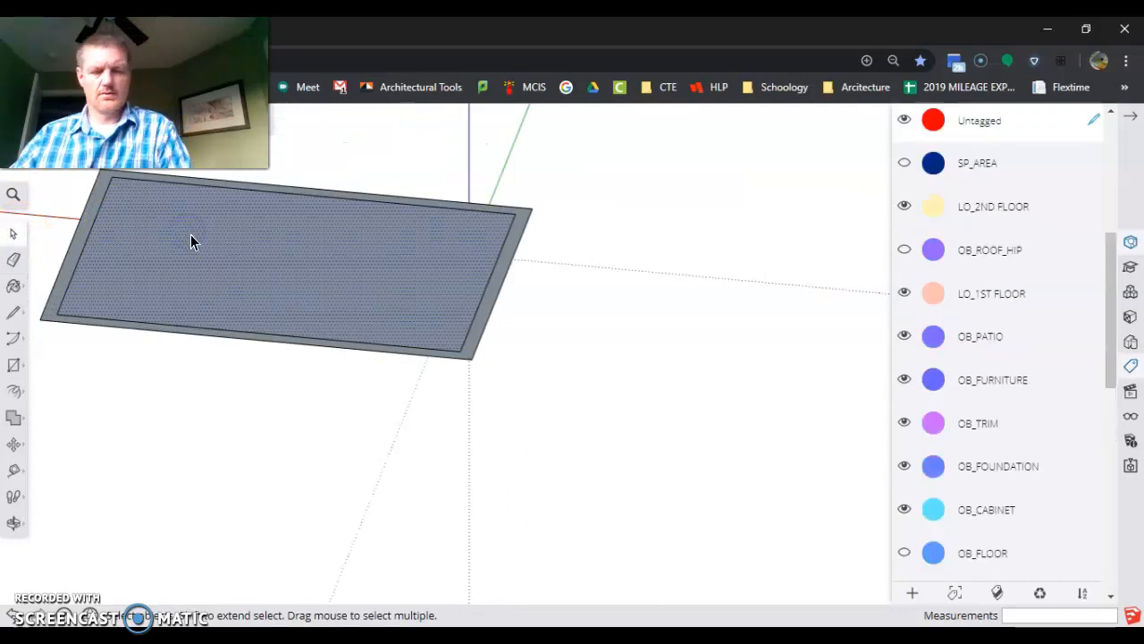
key("Delete")
middle_click_drag(141, 294, 271, 294)
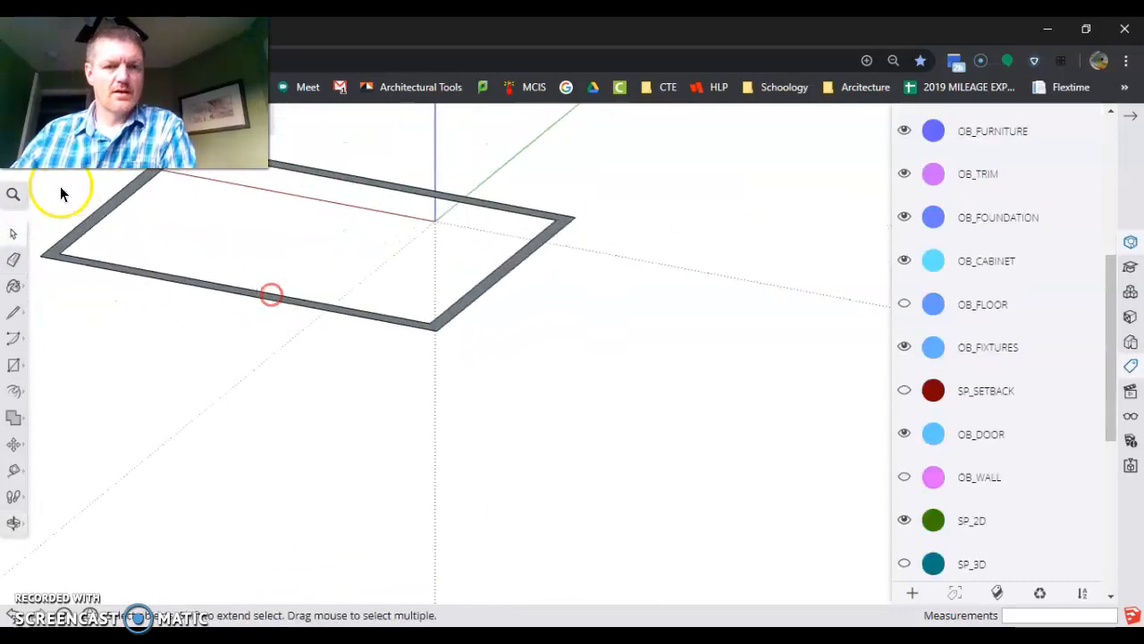
scroll(638, 535, "down", 4)
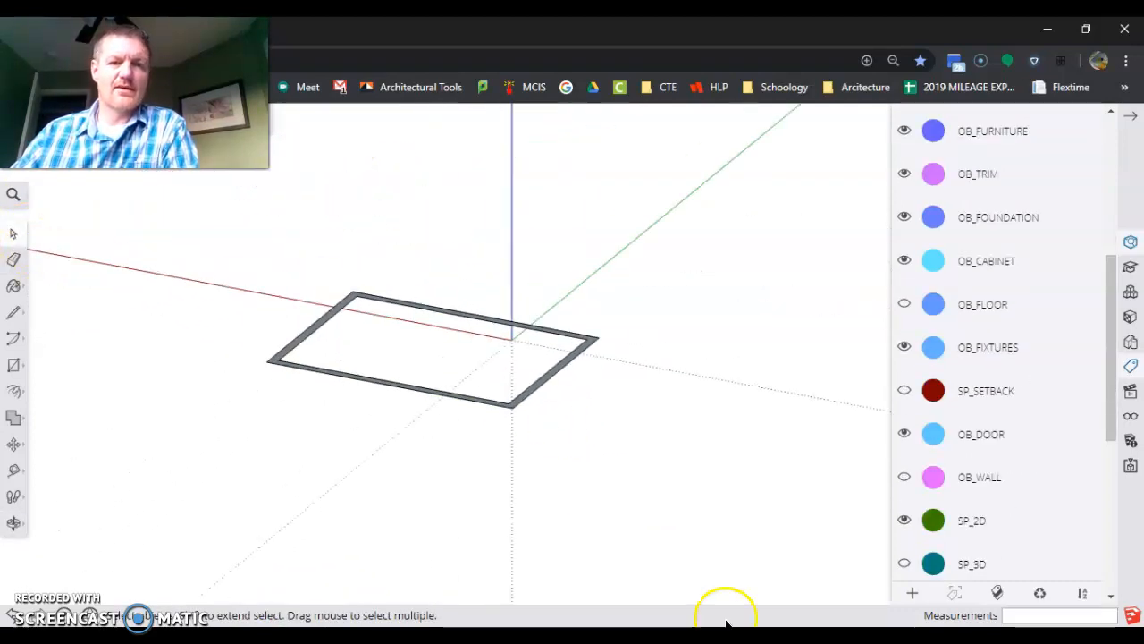
Push/Pull the footing ring 8" downward.
scroll(347, 329, "up", 4)
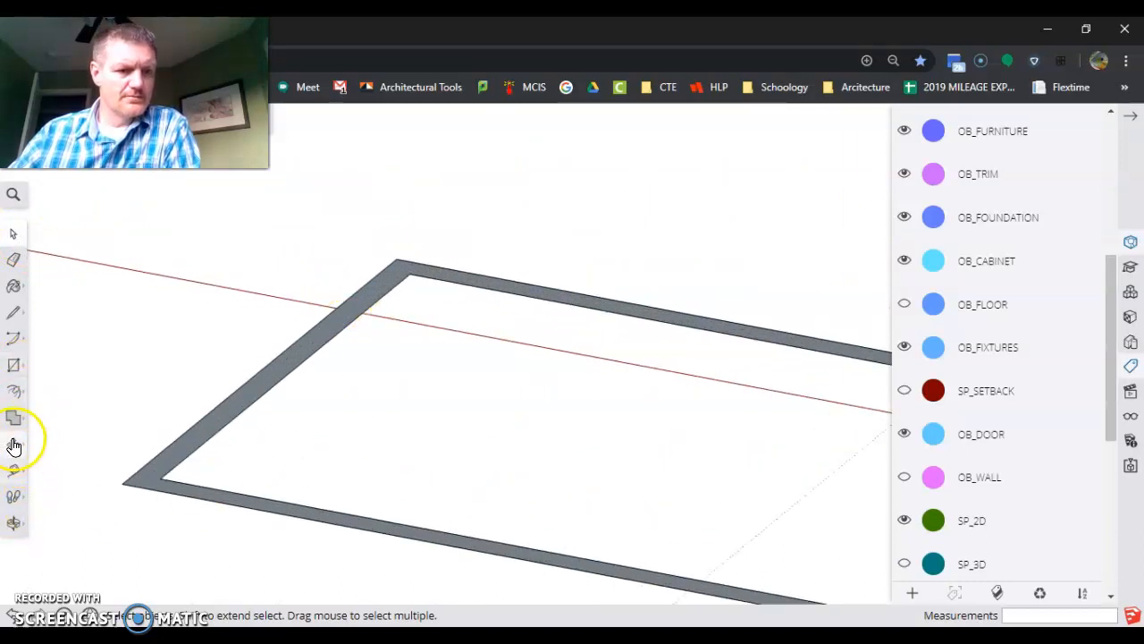
left_click(13, 391)
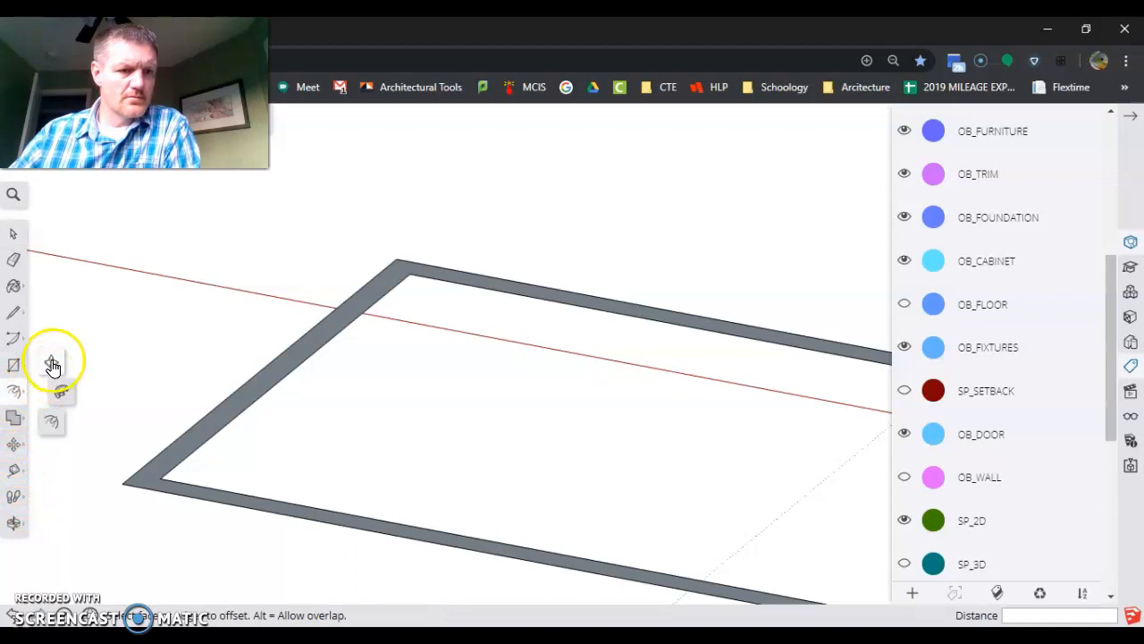
left_click(52, 365)
middle_click_drag(396, 426, 391, 467)
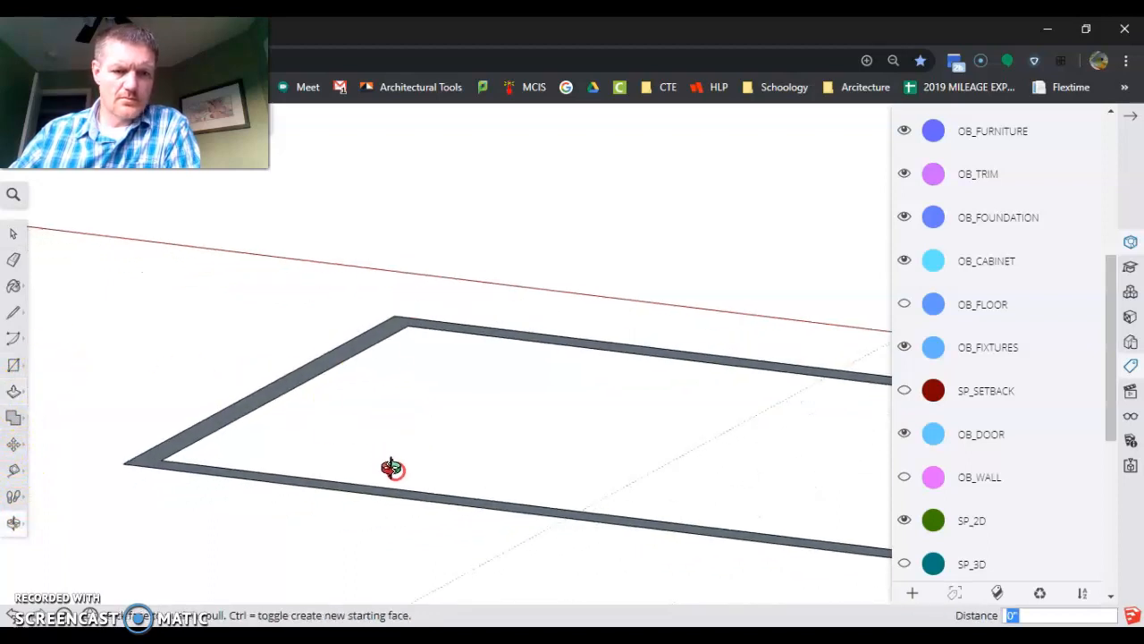
left_click(365, 350)
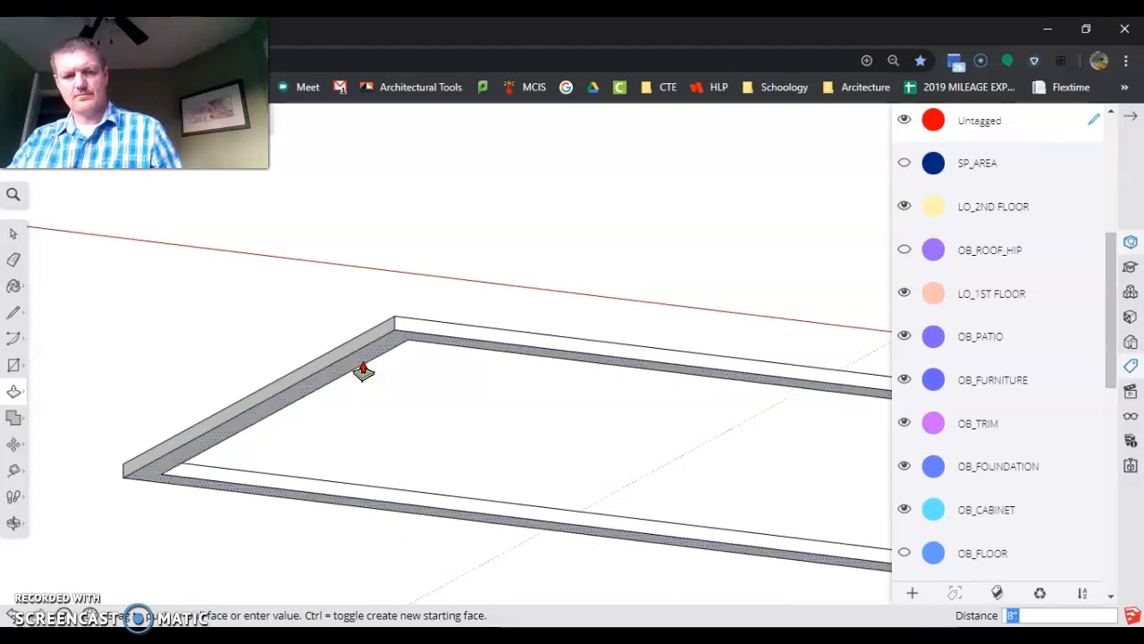
left_click(368, 360)
middle_click_drag(369, 360, 393, 483)
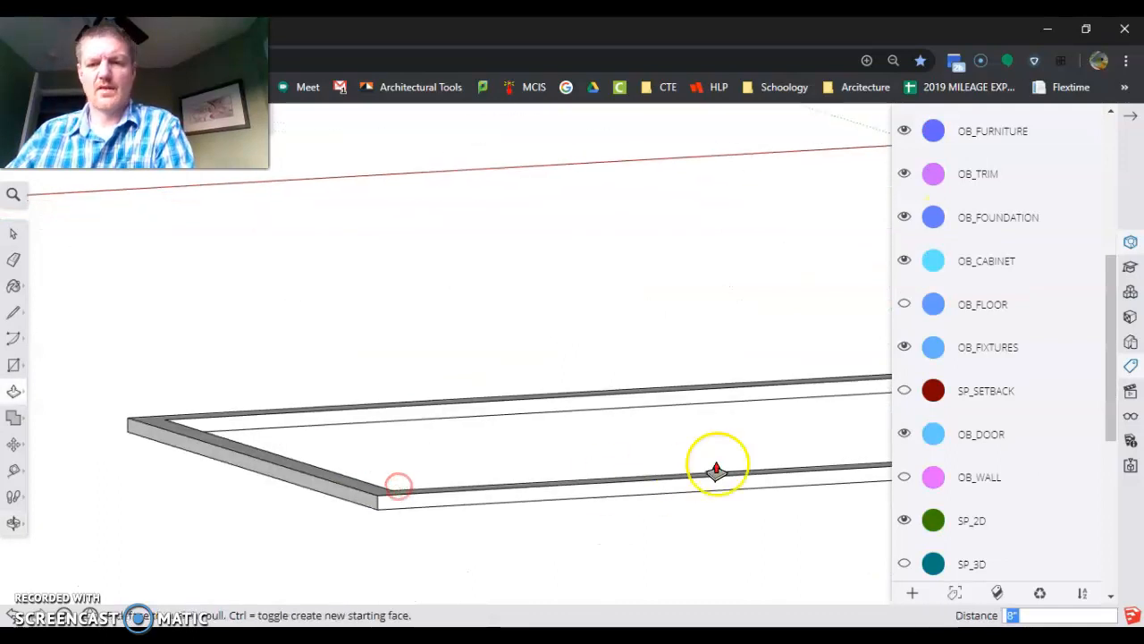
Show the OB_WALL and OB_FLOOR tags again and examine how the footing sits under the foundation walls.
left_click(905, 477)
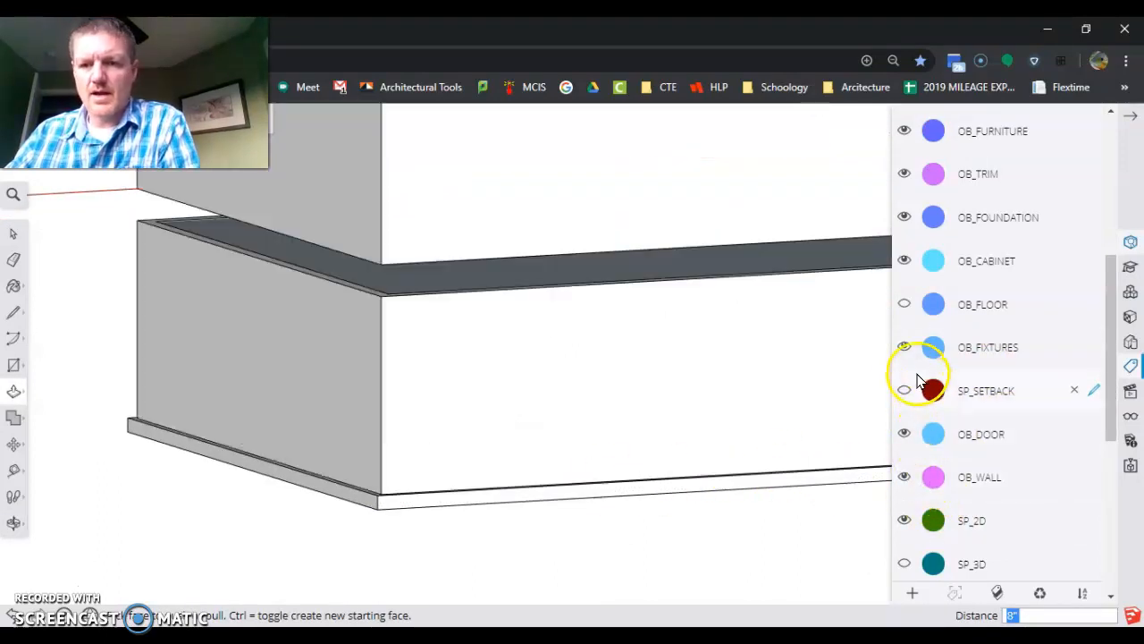
left_click(903, 309)
middle_click_drag(724, 435, 870, 320)
middle_click_drag(653, 345, 654, 486)
scroll(539, 406, "down", 3)
scroll(539, 406, "down", 2)
scroll(684, 388, "up", 4)
mouse_move(685, 388)
middle_mouse_down()
mouse_move(605, 454)
mouse_move(744, 379)
middle_mouse_up()
scroll(724, 403, "down", 5)
mouse_move(677, 437)
middle_mouse_down()
mouse_move(689, 482)
mouse_move(715, 434)
mouse_move(706, 414)
middle_mouse_up()
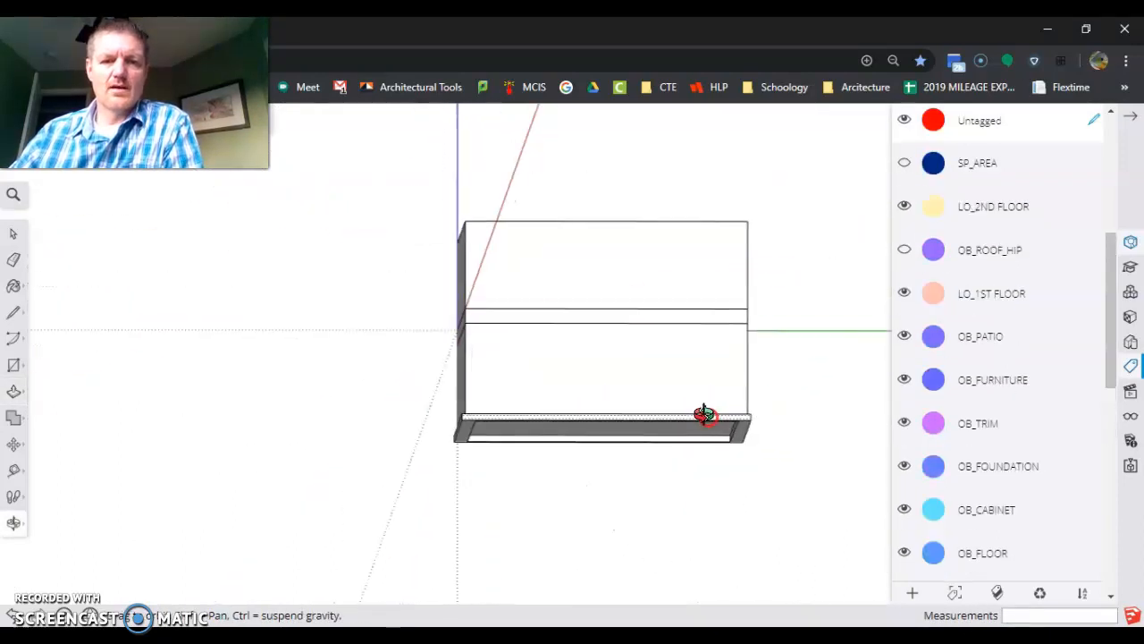
Select all of the footing's connected geometry and make it a component named Footing.
left_click(14, 234)
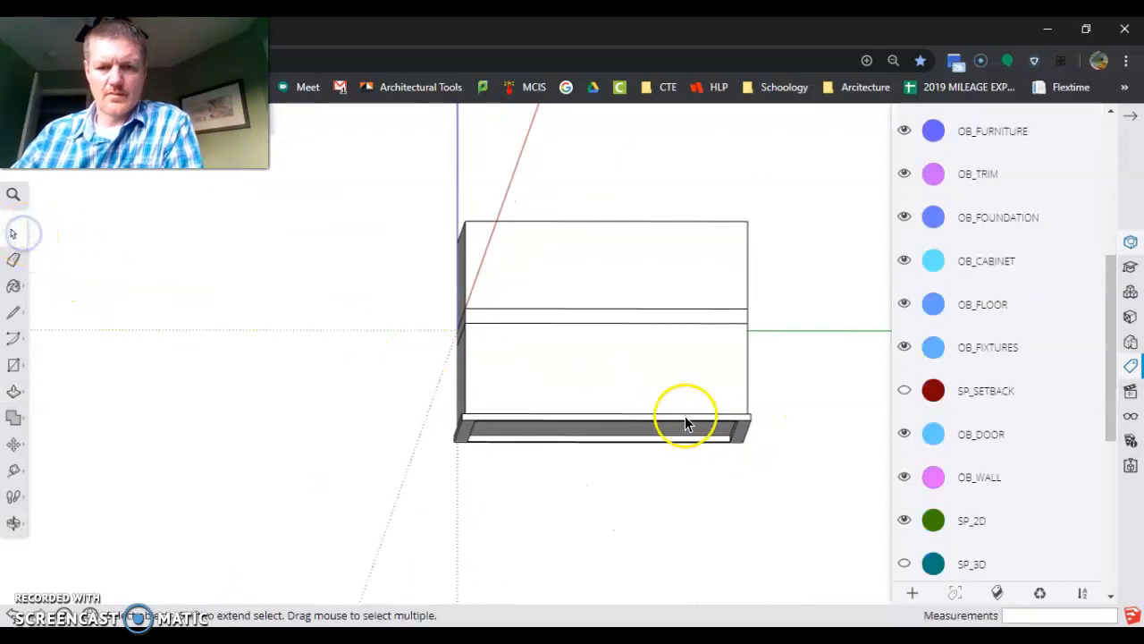
scroll(701, 412, "up", 4)
triple_click(715, 433)
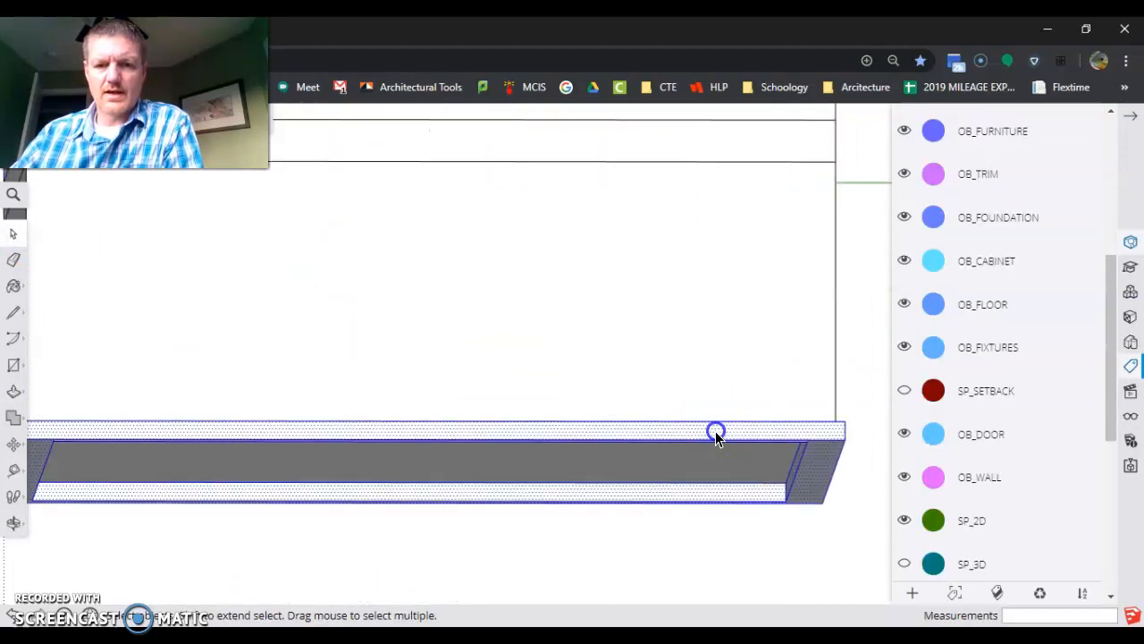
right_click(715, 434)
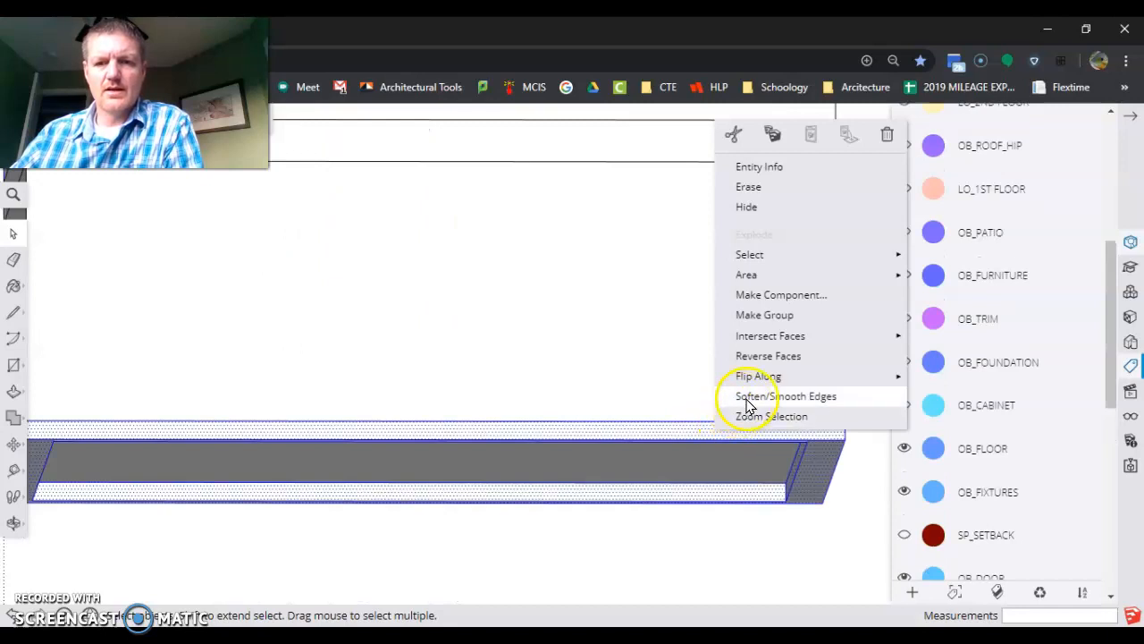
left_click(813, 302)
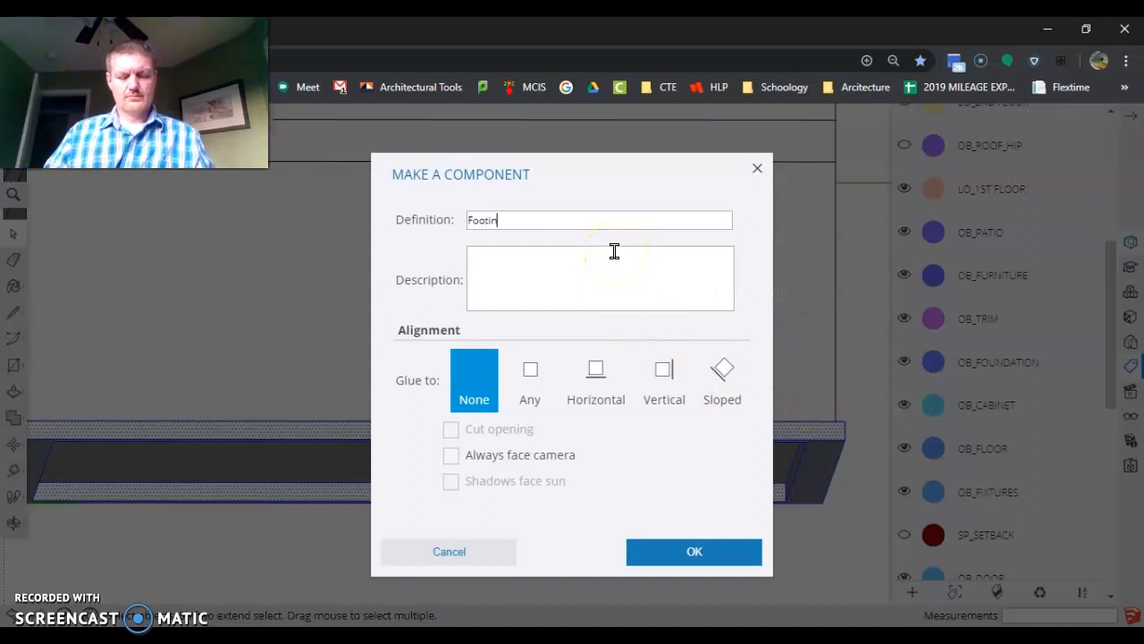
left_click(676, 554)
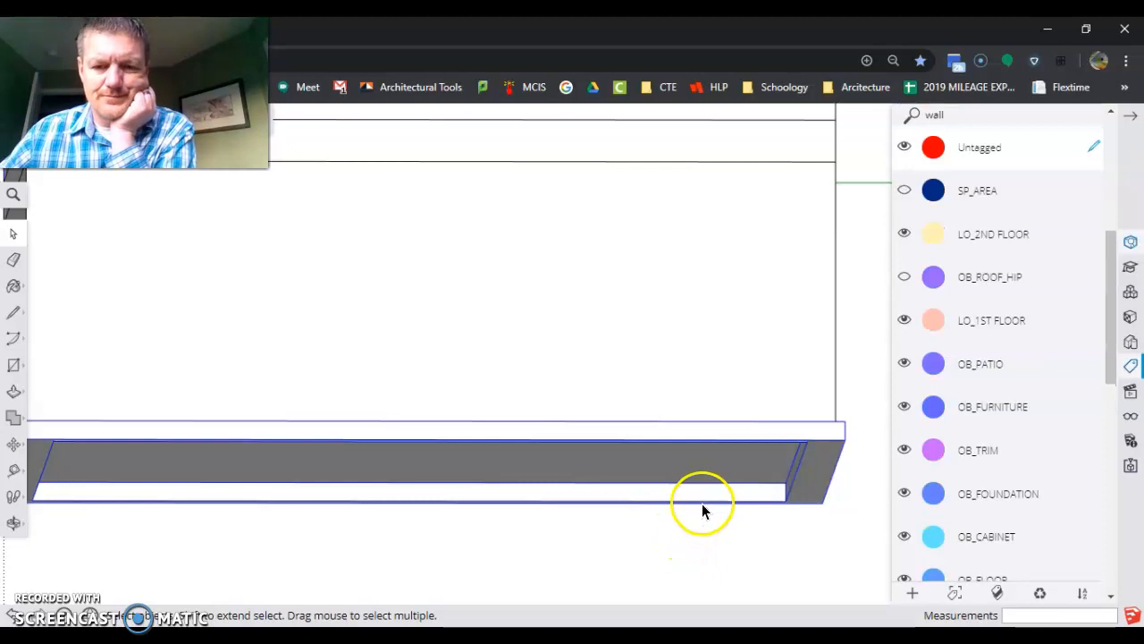
Examine the Footing component below the foundation walls and look through the existing tags for one that suits it.
scroll(702, 507, "down", 5)
middle_click_drag(695, 518, 684, 551)
scroll(720, 540, "up", 3)
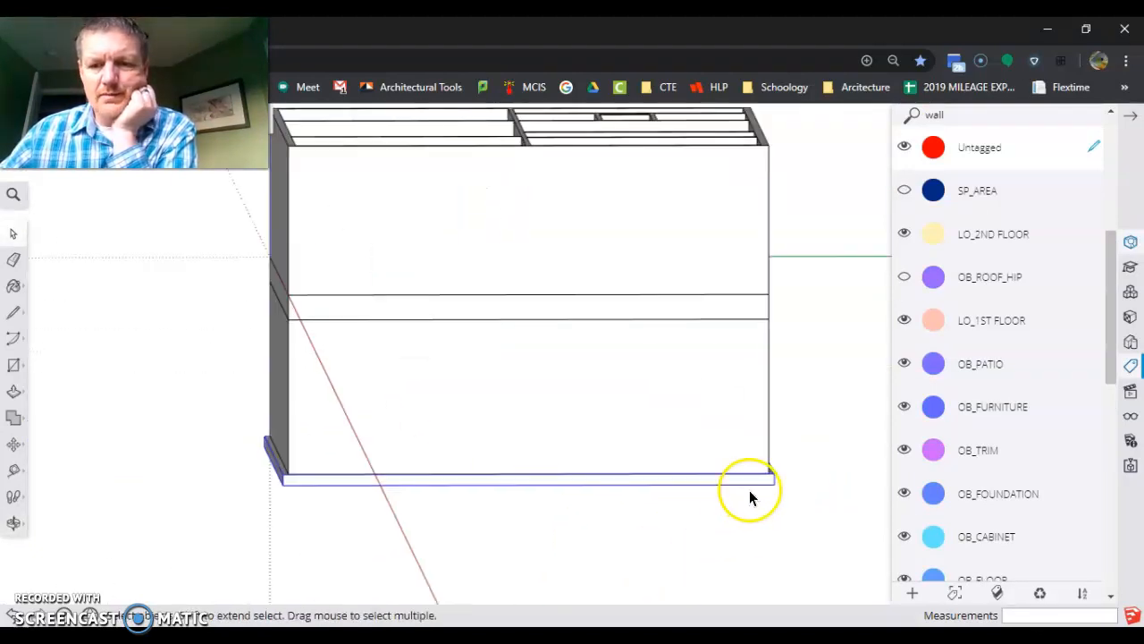
scroll(952, 536, "down", 3)
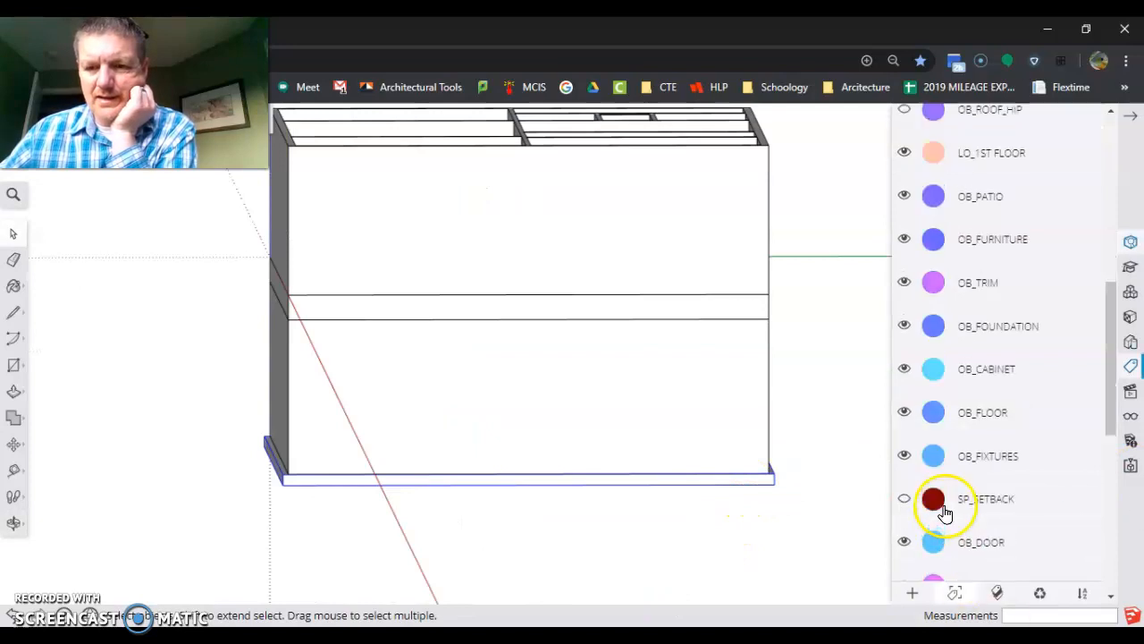
scroll(965, 537, "down", 4)
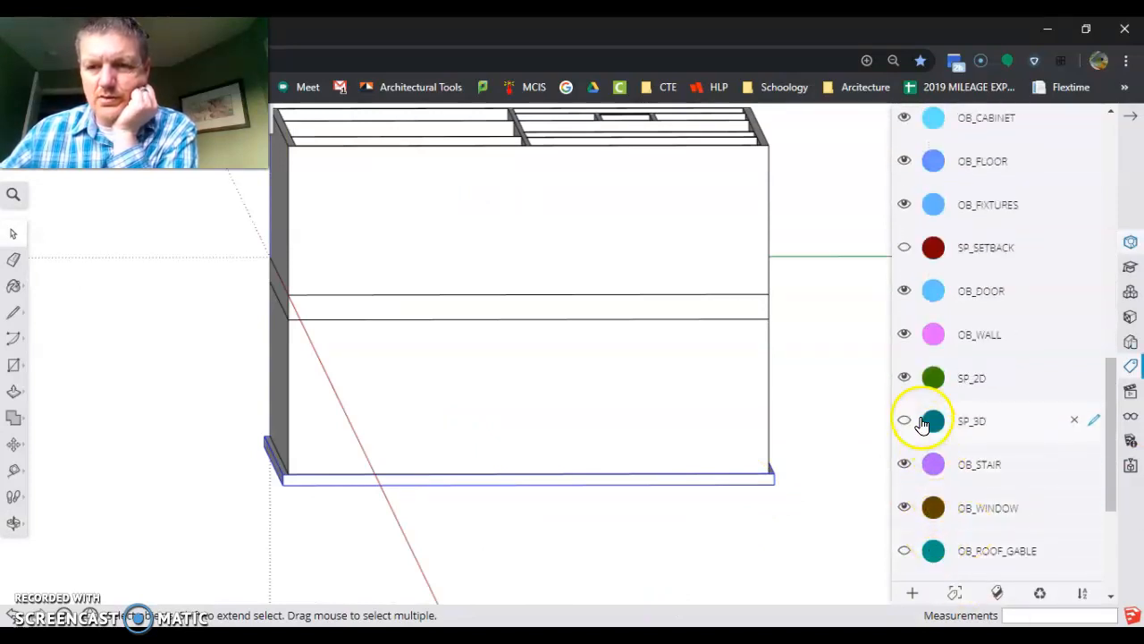
scroll(1004, 370, "up", 10)
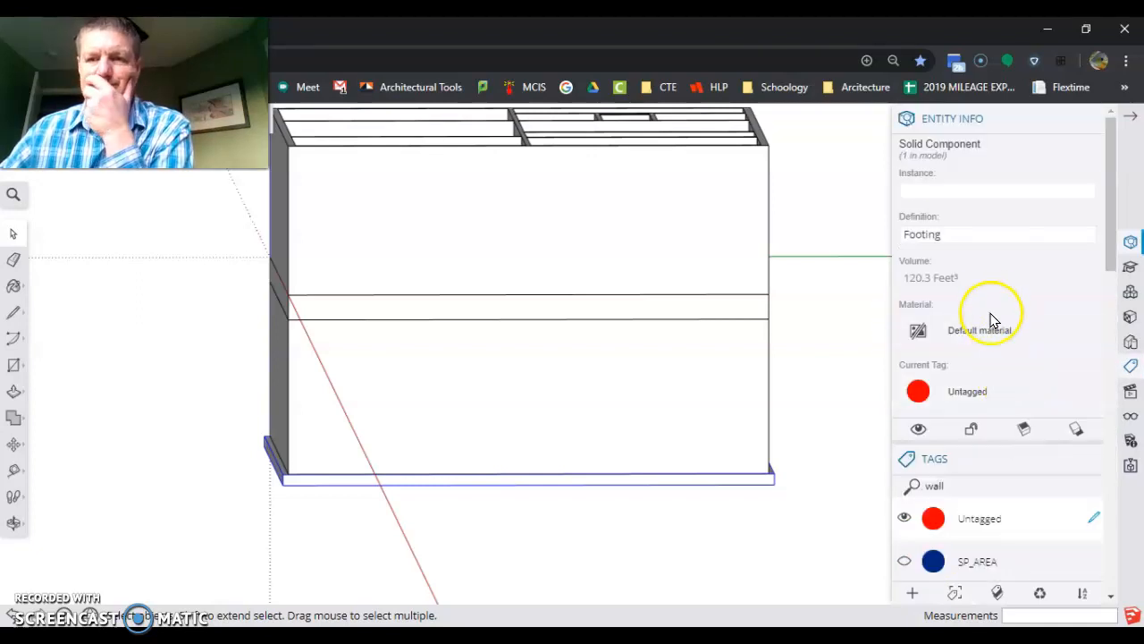
left_click(686, 534)
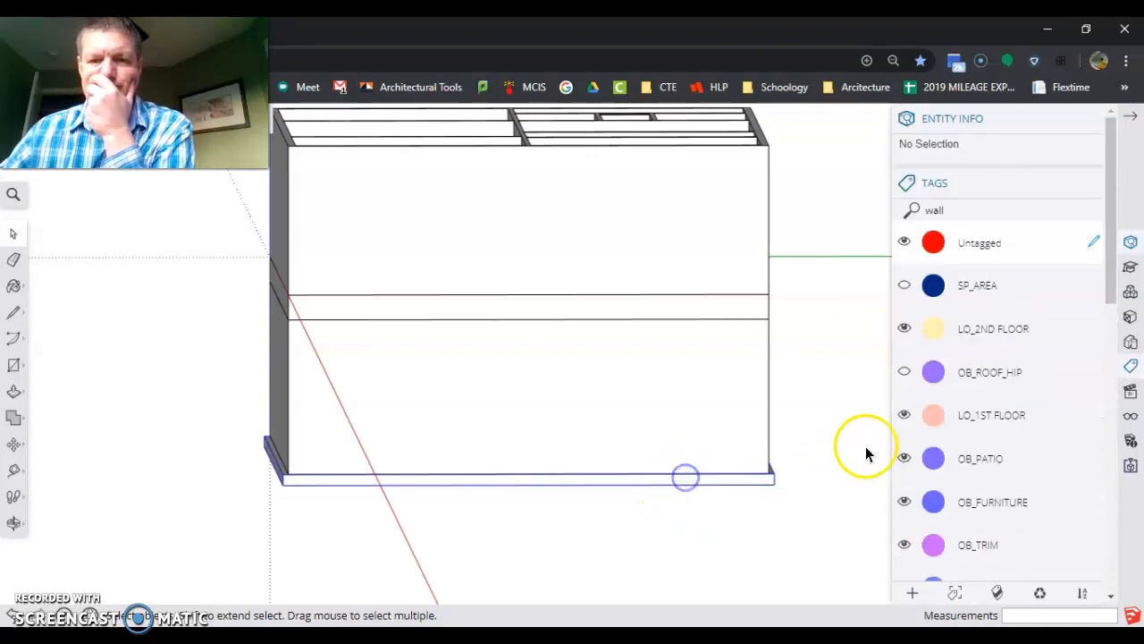
left_click(983, 393)
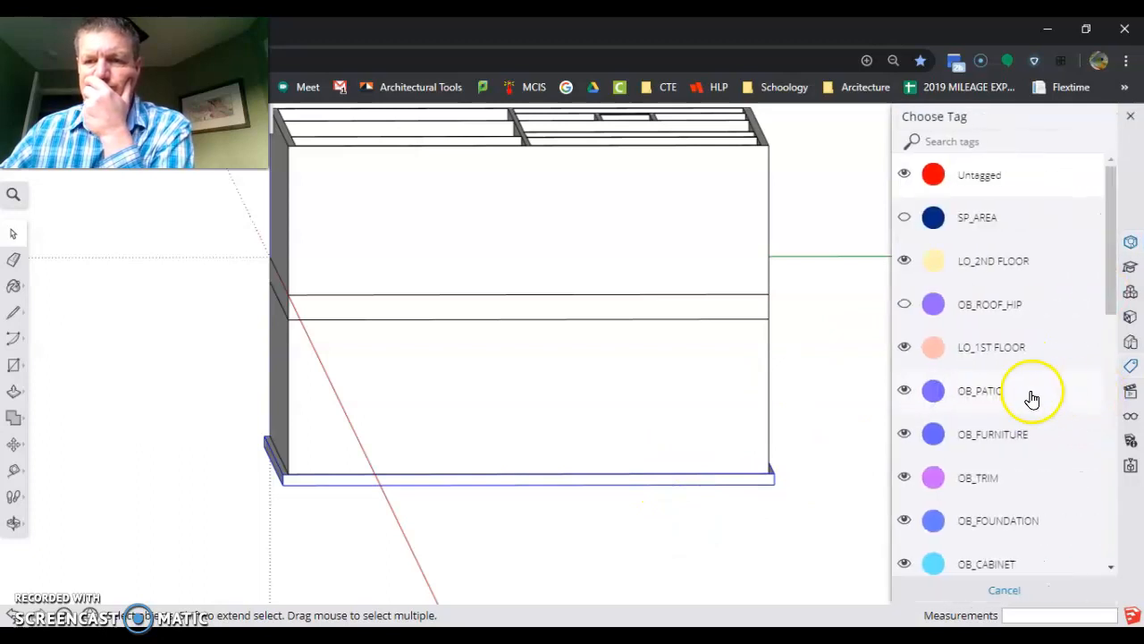
left_click_drag(1111, 304, 1118, 367)
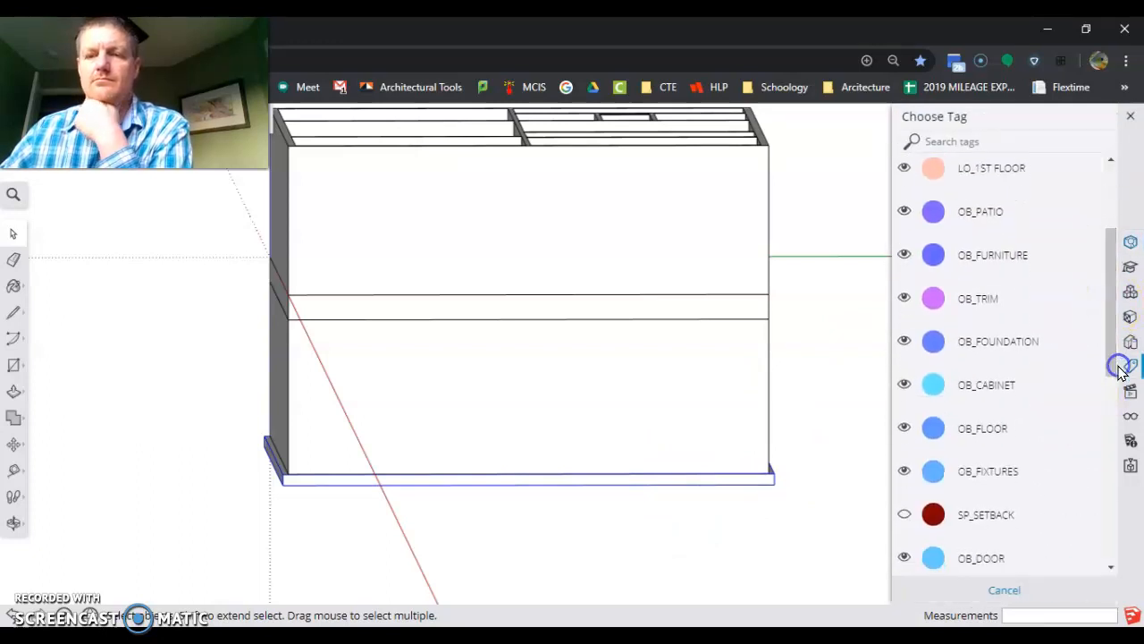
left_click(1121, 369)
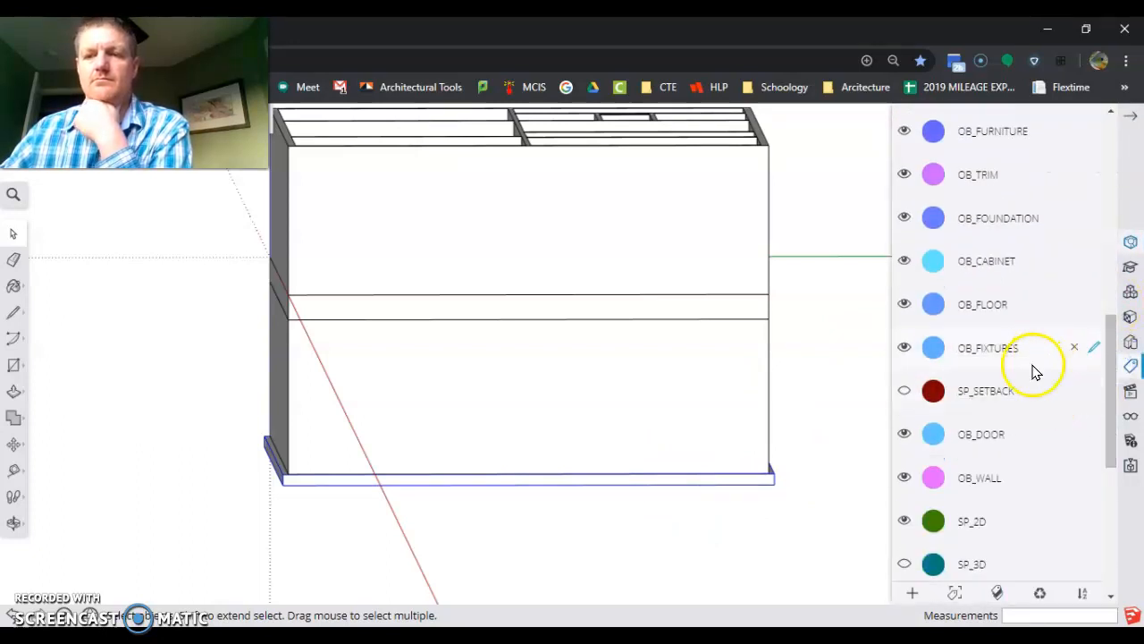
scroll(1035, 370, "up", 6)
scroll(1034, 371, "up", 3)
Assign the OB_WALL tag to the Footing component.
left_click(988, 393)
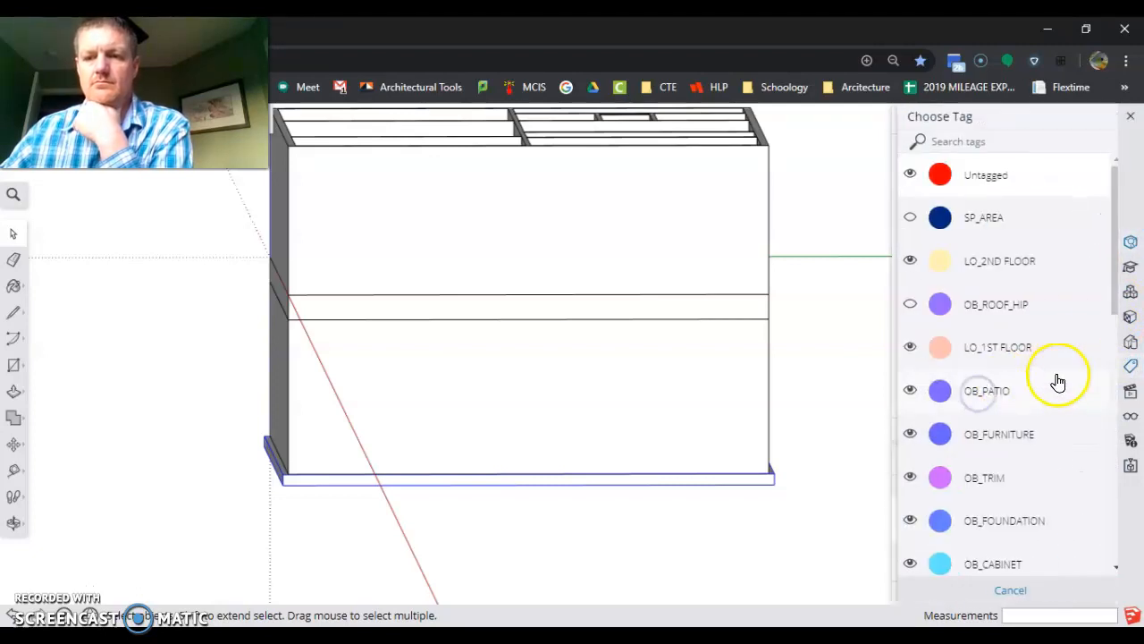
scroll(1088, 435, "down", 10)
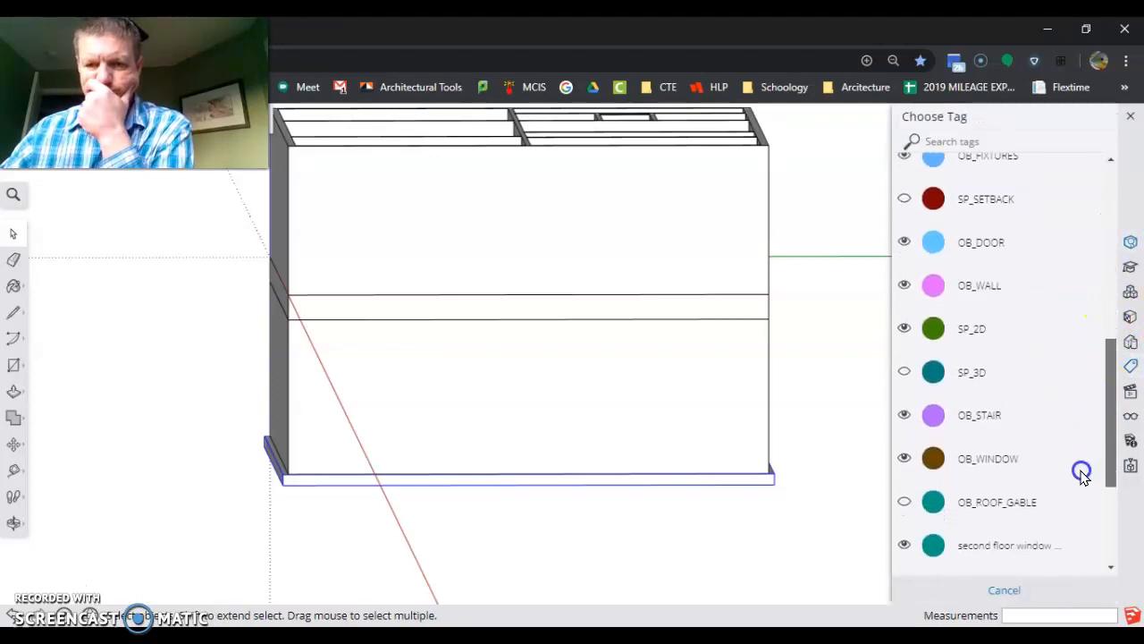
scroll(1081, 553, "down", 1)
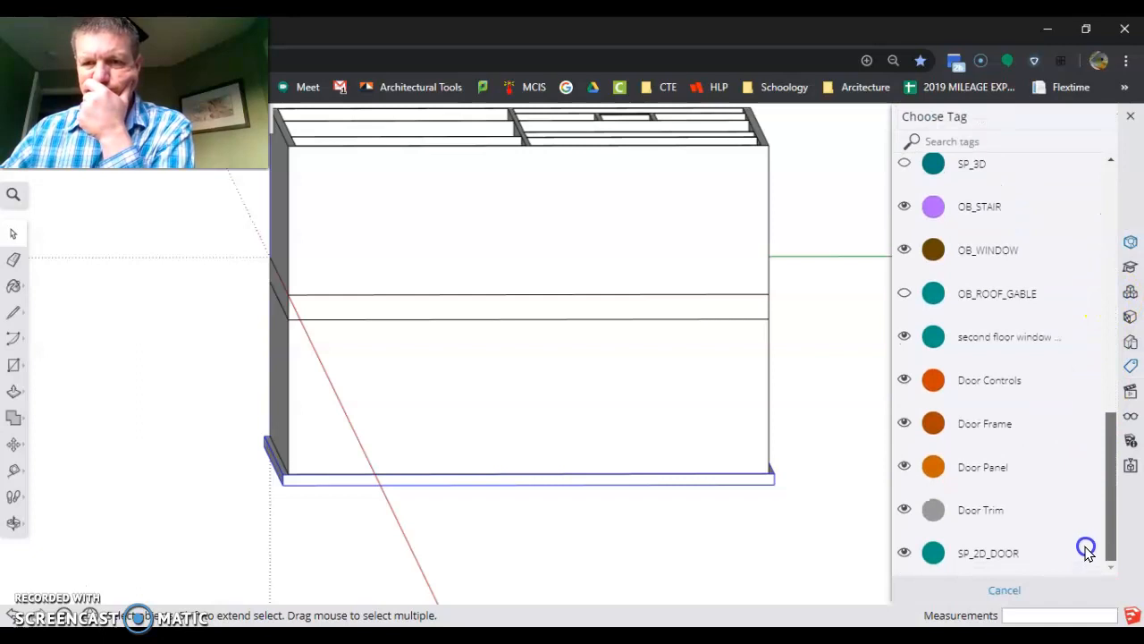
scroll(1085, 528, "up", 4)
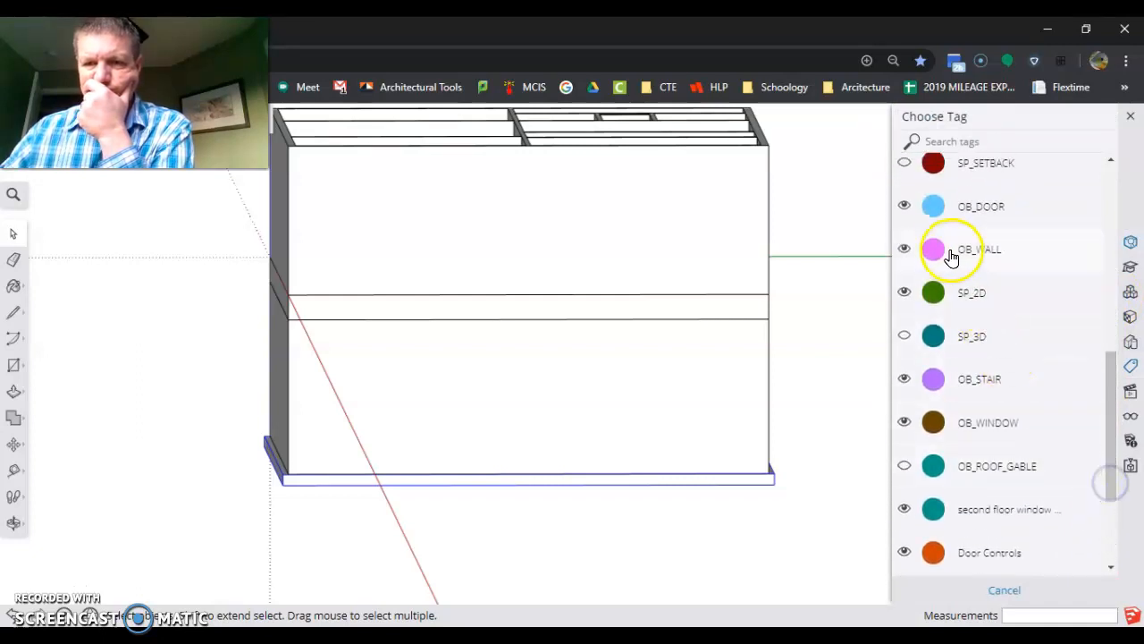
left_click(951, 257)
Examine the tagged footing and the walls above it from several sides and from above.
scroll(802, 561, "down", 2)
middle_click_drag(706, 569, 850, 554)
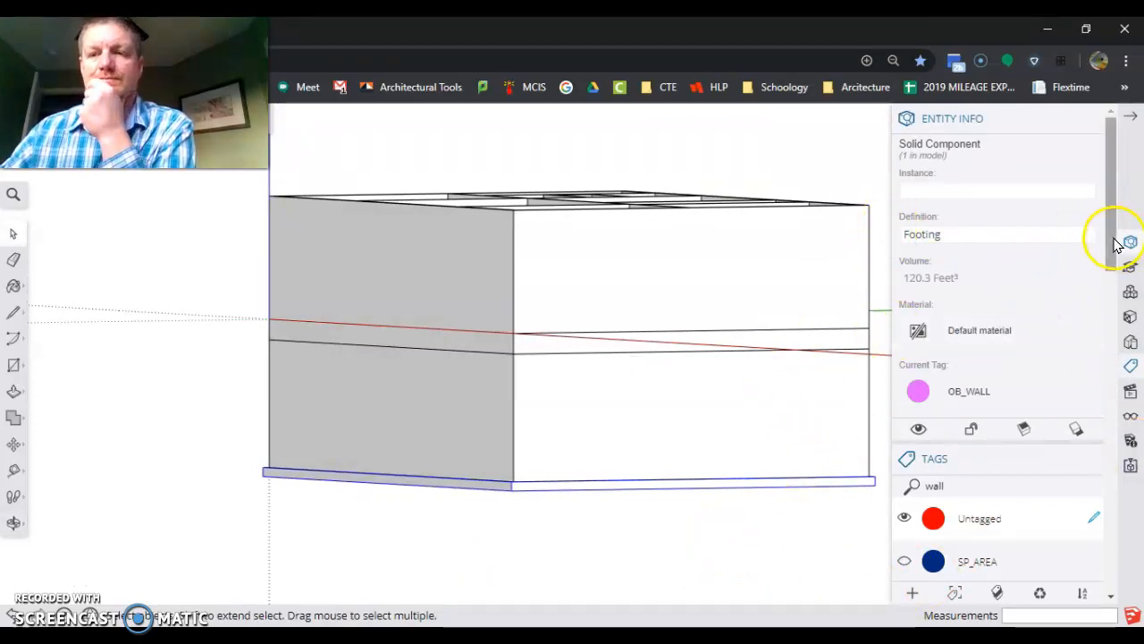
middle_click_drag(784, 396, 822, 362)
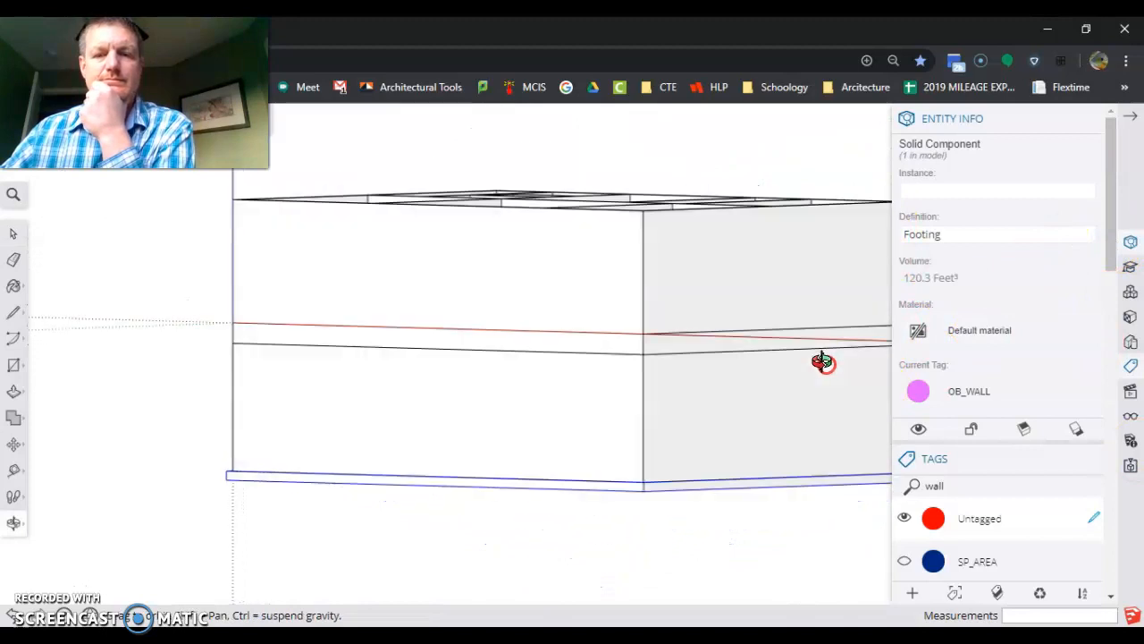
scroll(465, 367, "down", 4)
scroll(656, 386, "up", 5)
middle_click_drag(656, 392, 695, 523)
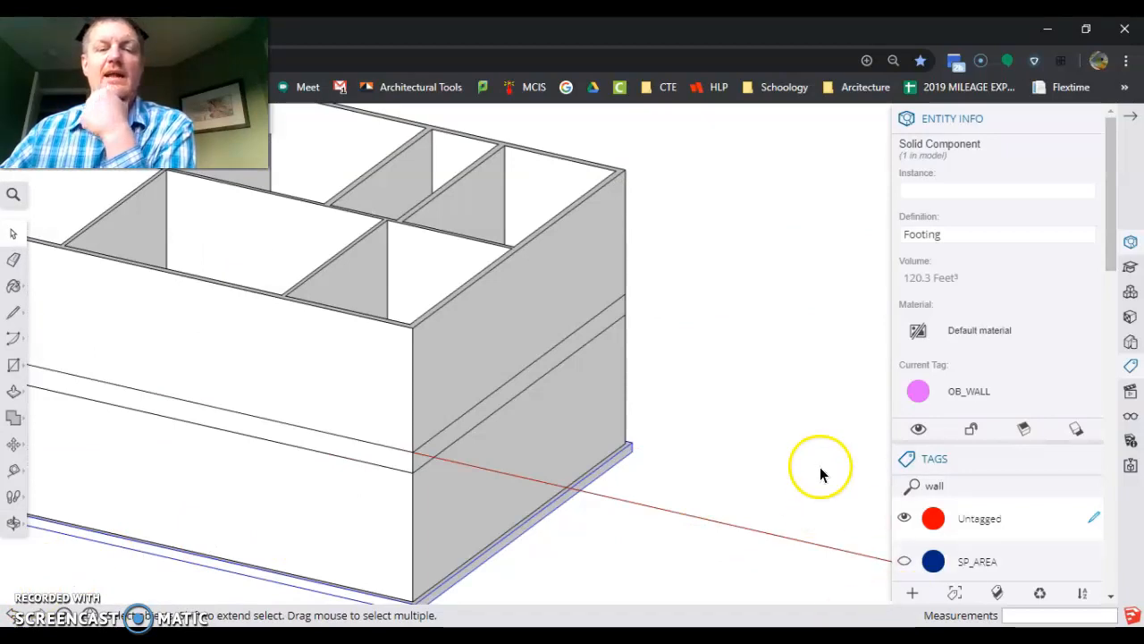
scroll(820, 469, "down", 3)
scroll(458, 474, "up", 3)
middle_click_drag(458, 483, 389, 480)
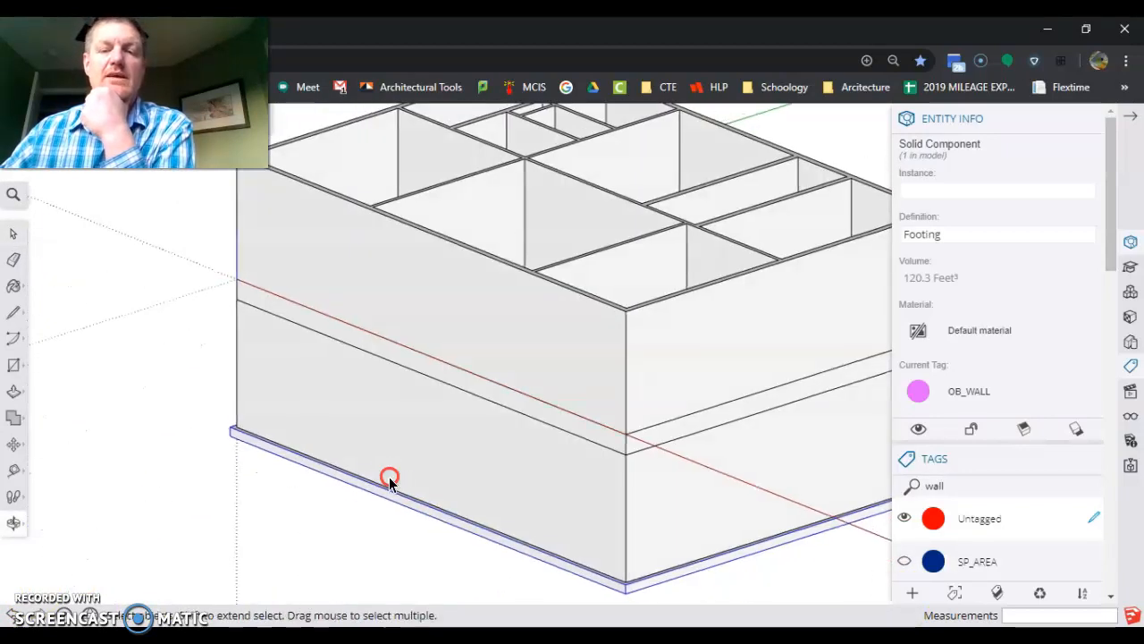
scroll(389, 477, "down", 3)
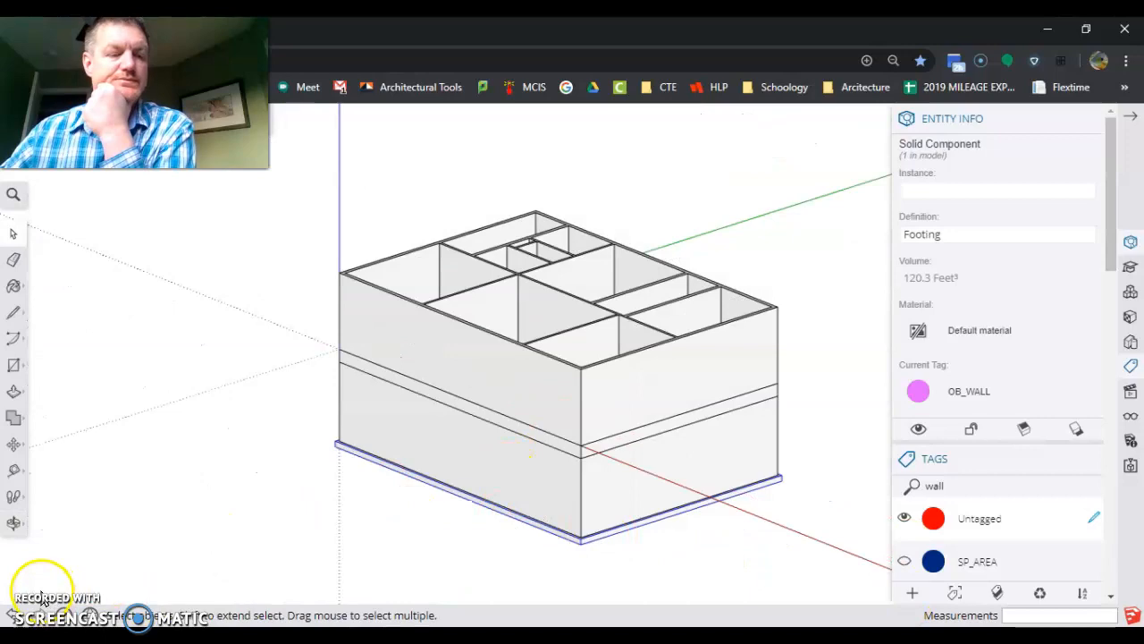